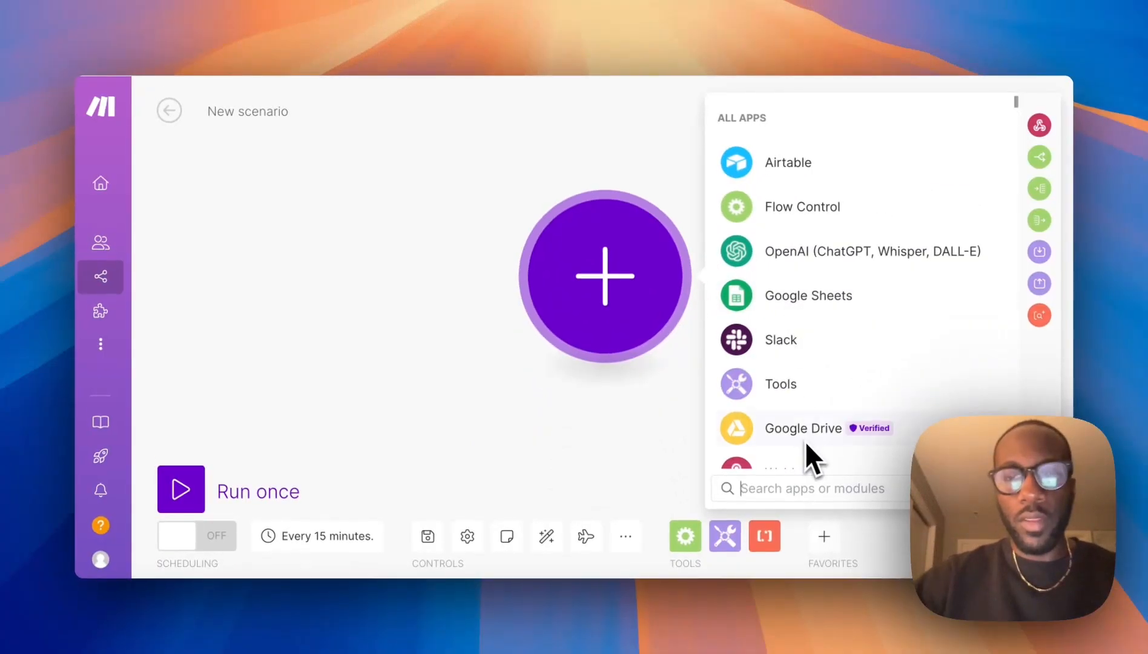
Step: Review the AI News feed on RSS.app and add RSS's Retrieve RSS feed items as the scenario's first module
type("RSS")
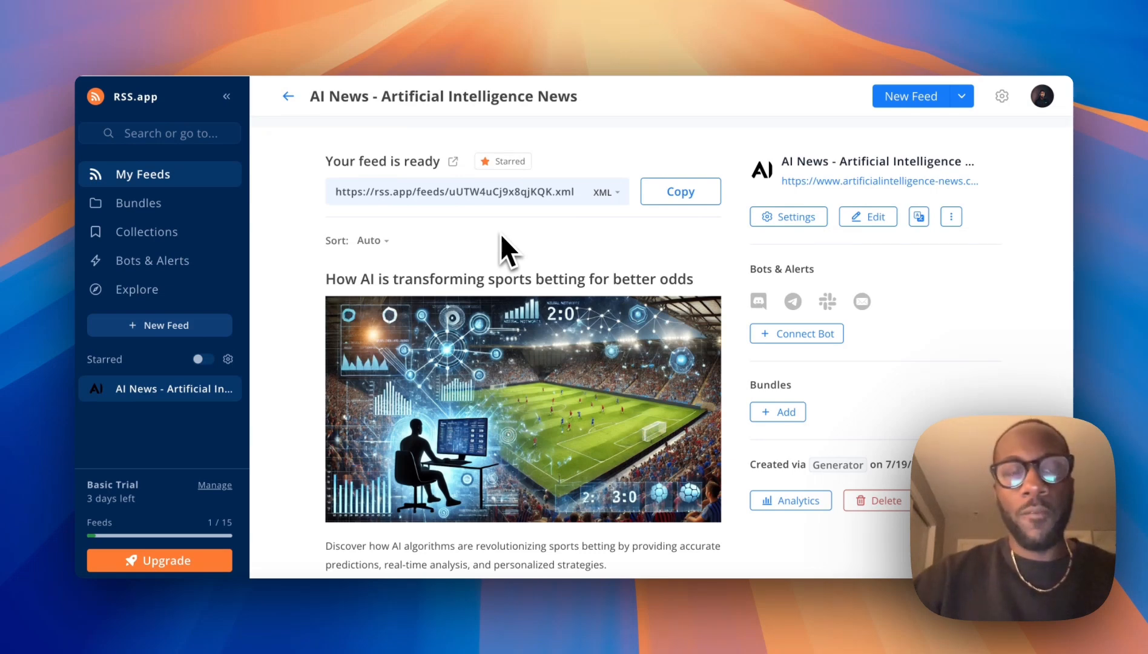
scroll(501, 234, "down", 10)
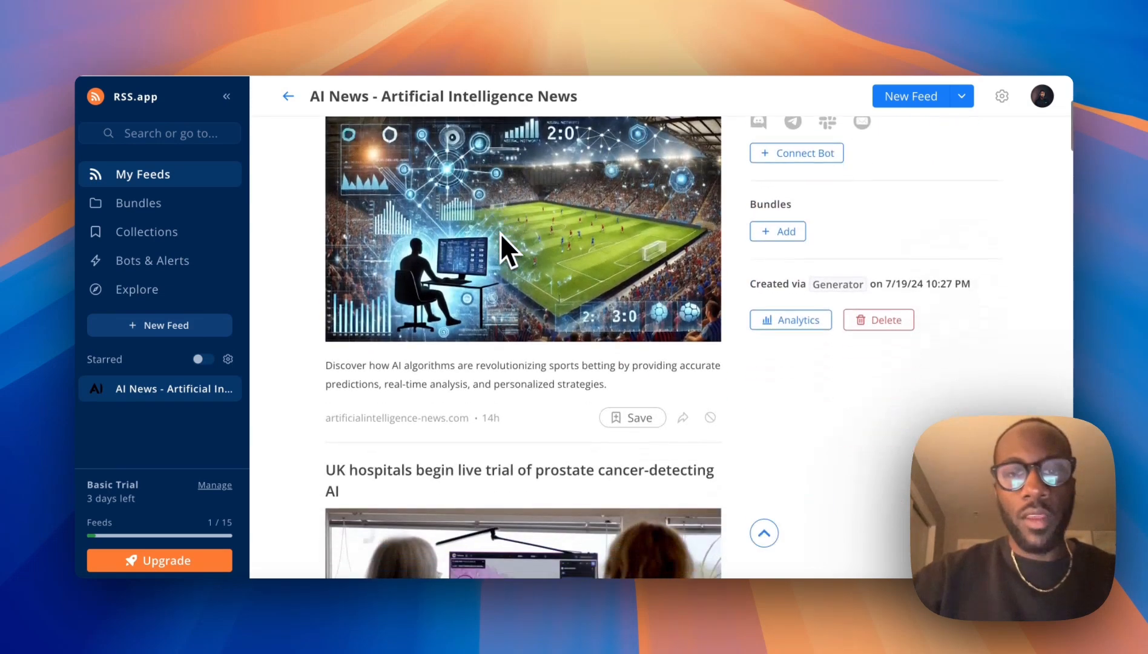
scroll(501, 233, "down", 6)
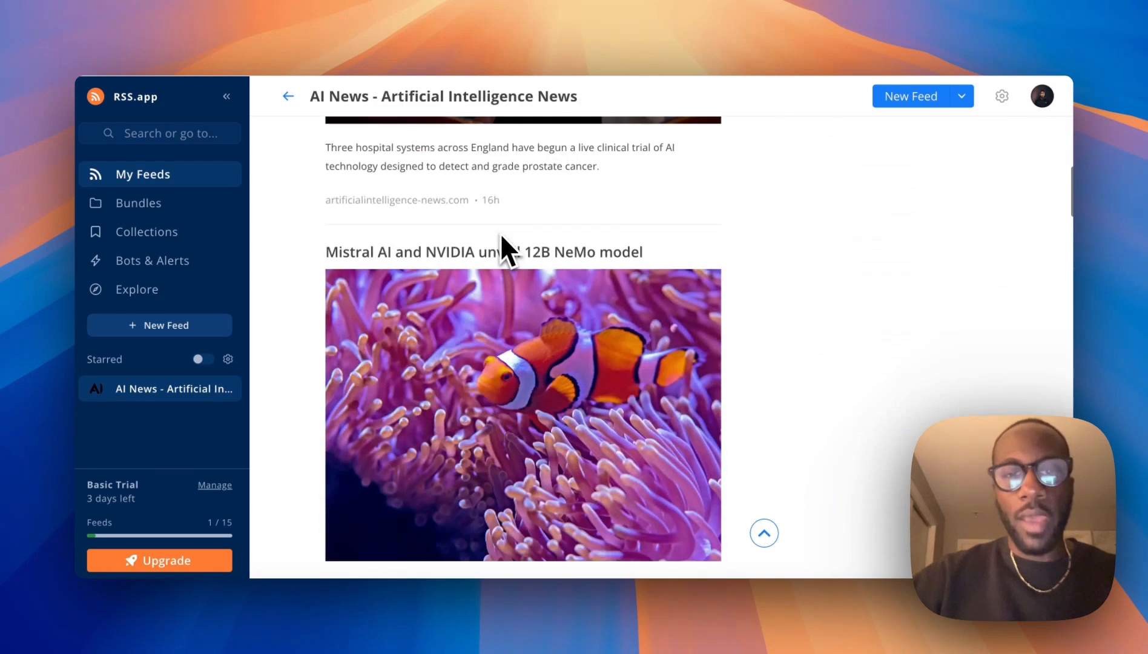
scroll(501, 234, "up", 6)
scroll(500, 233, "up", 12)
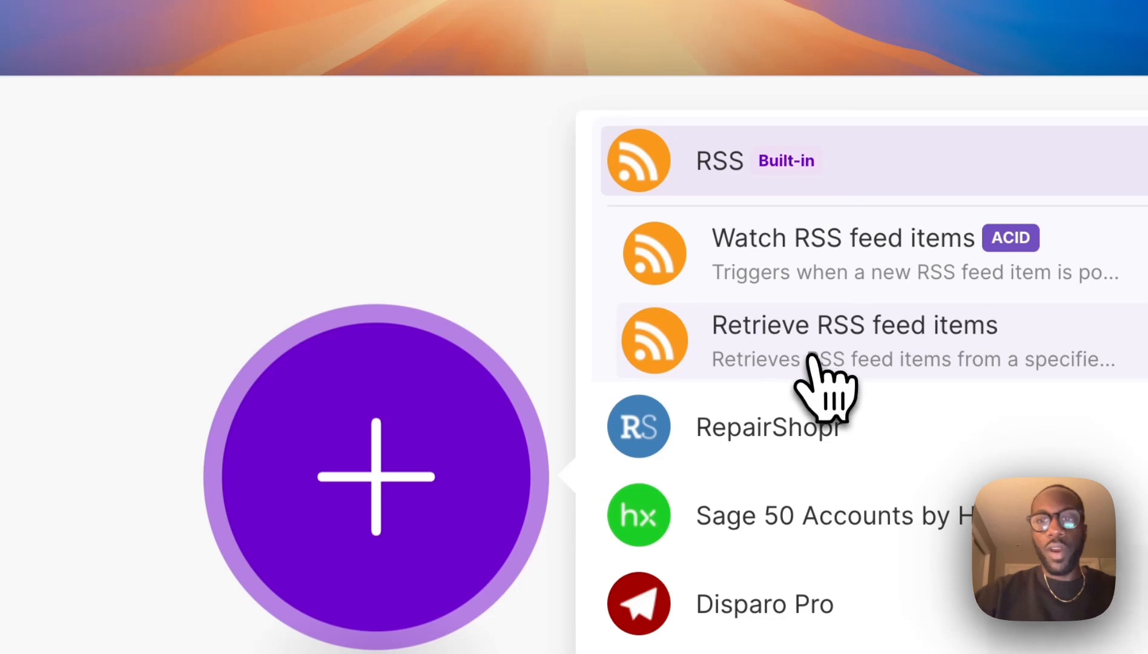
left_click(807, 364)
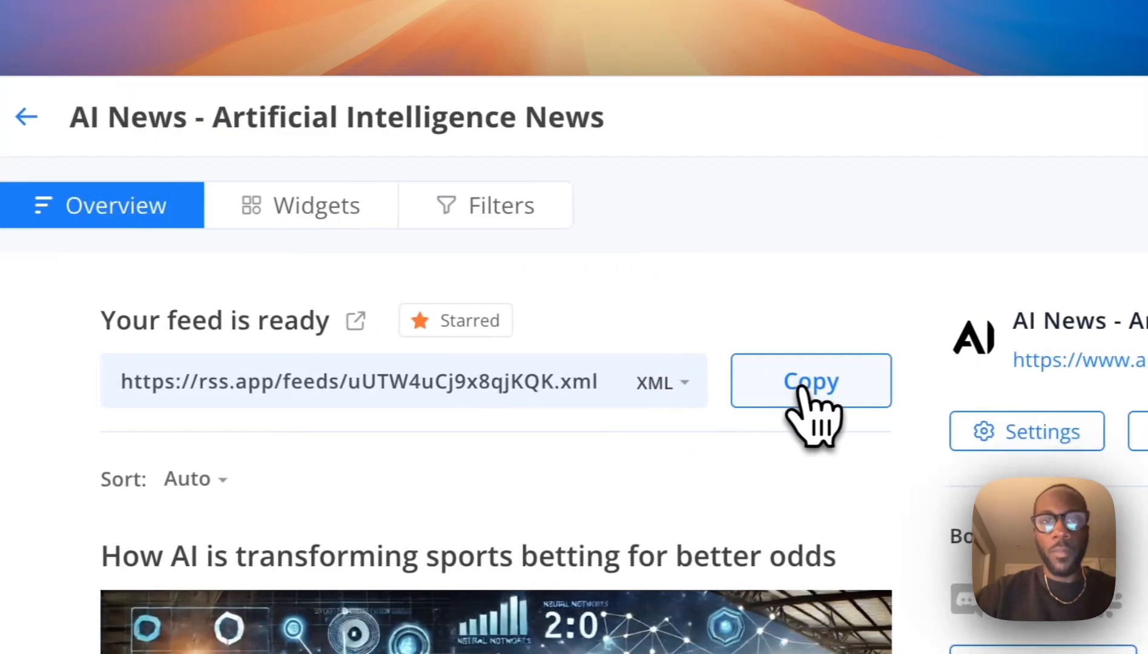
Step: Use the AI News XML feed link from RSS.app as the RSS module's URL and set Date from to July 9, 2024
left_click(809, 383)
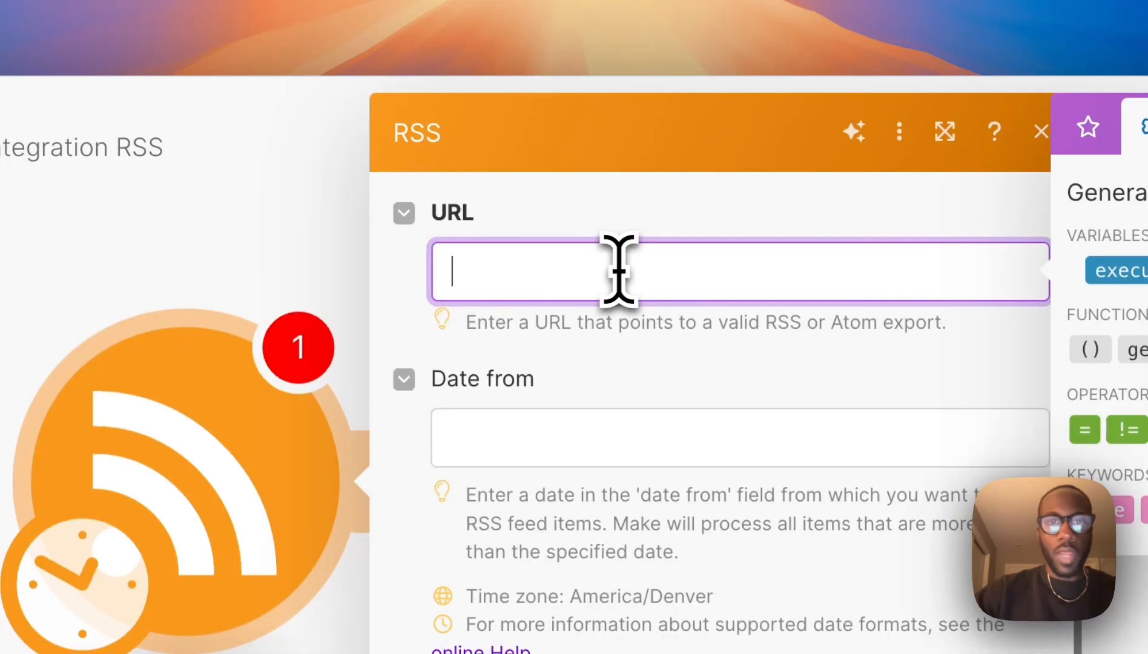
key("super+v")
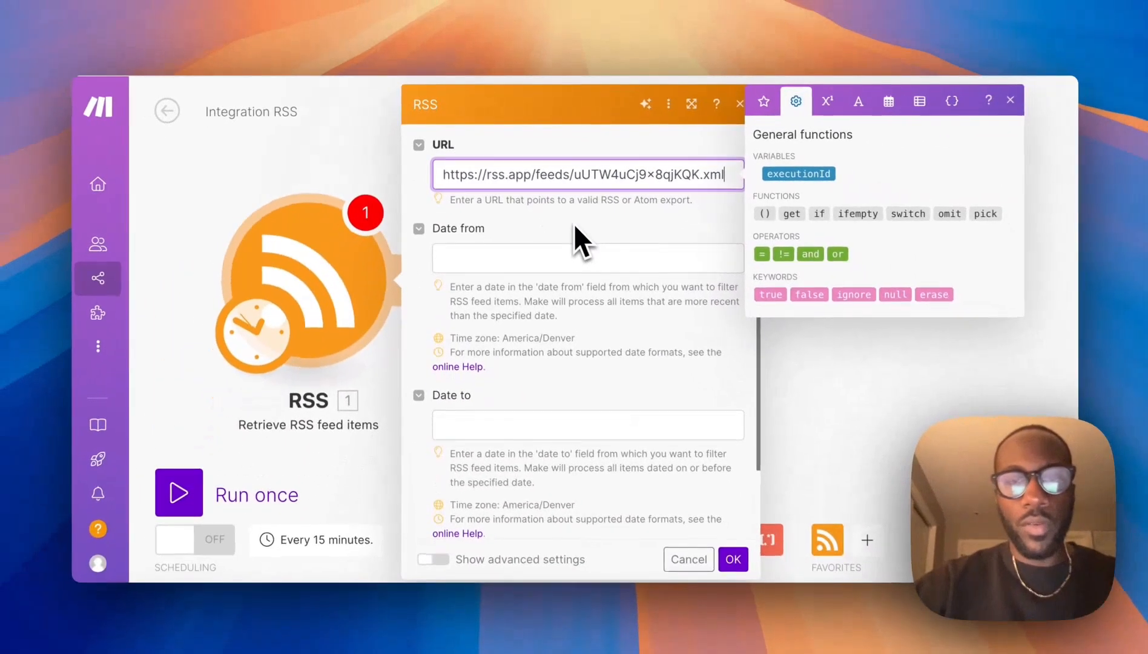
left_click(575, 270)
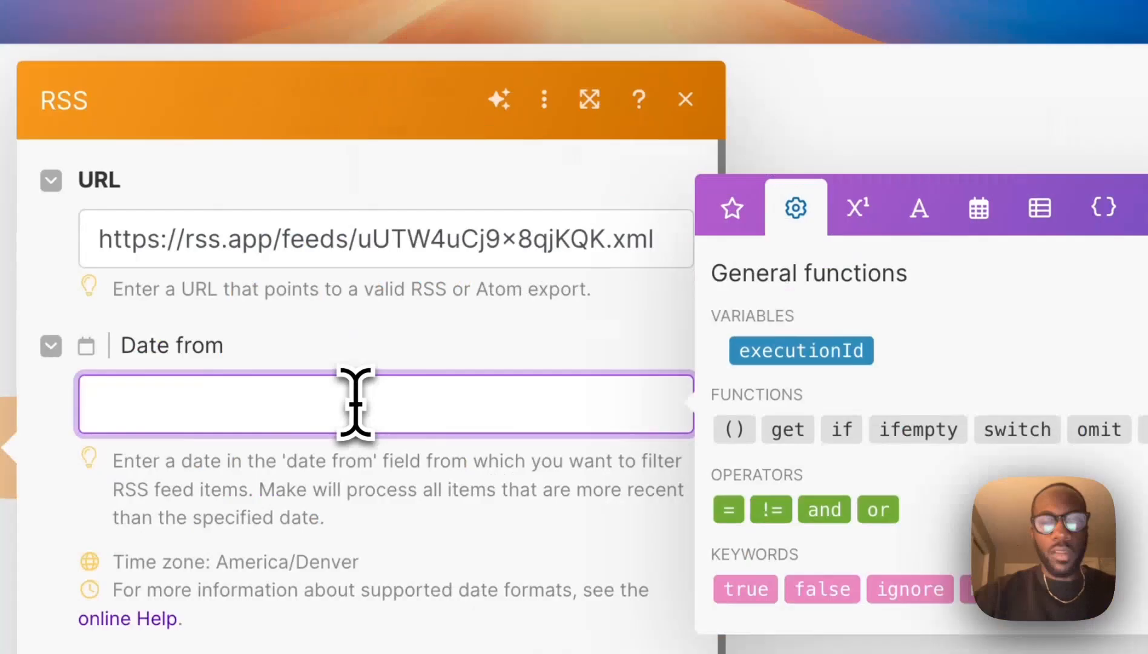
left_click(979, 208)
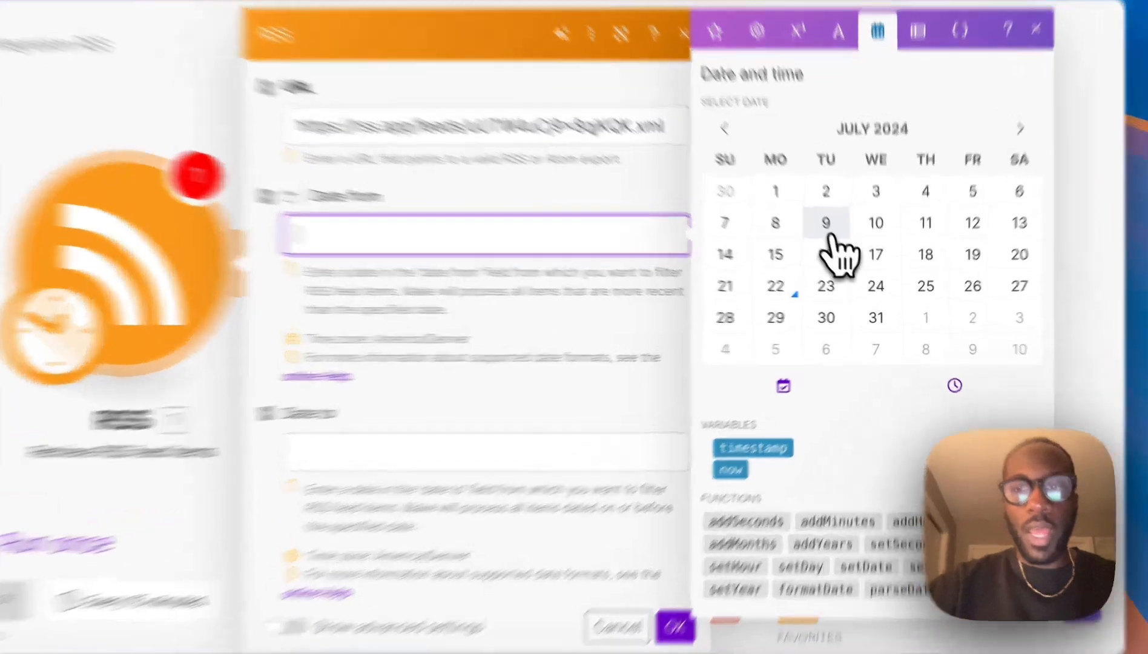
left_click(828, 233)
Step: Set the RSS module's maximum number of returned items to 1 and confirm its settings
scroll(606, 448, "down", 3)
left_click(631, 504)
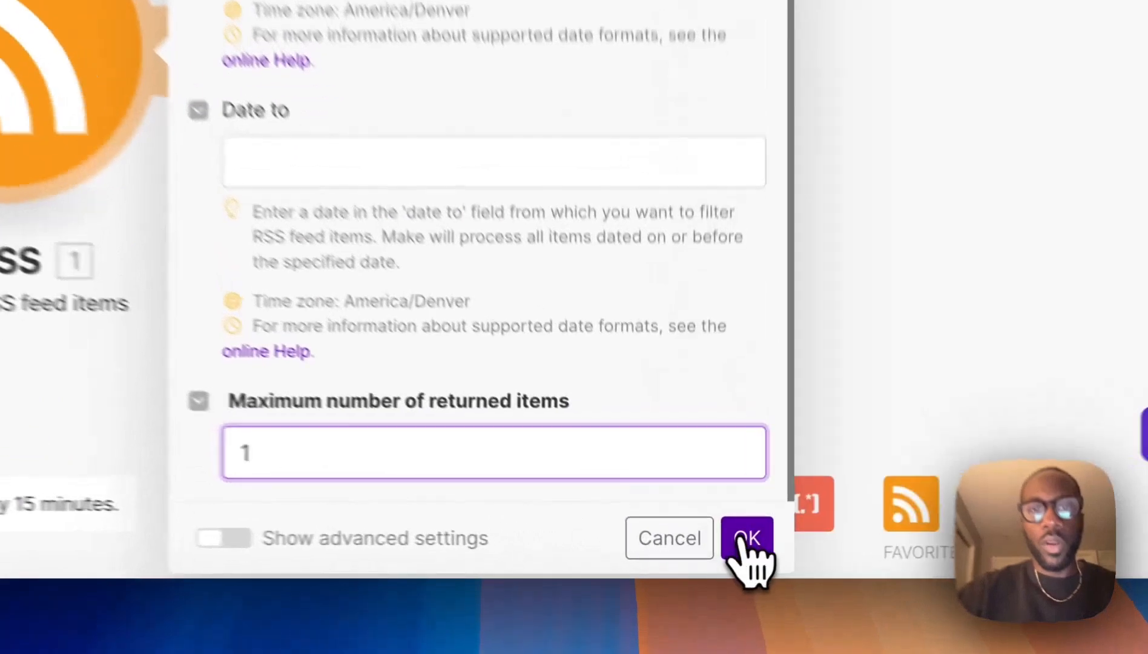
left_click(730, 556)
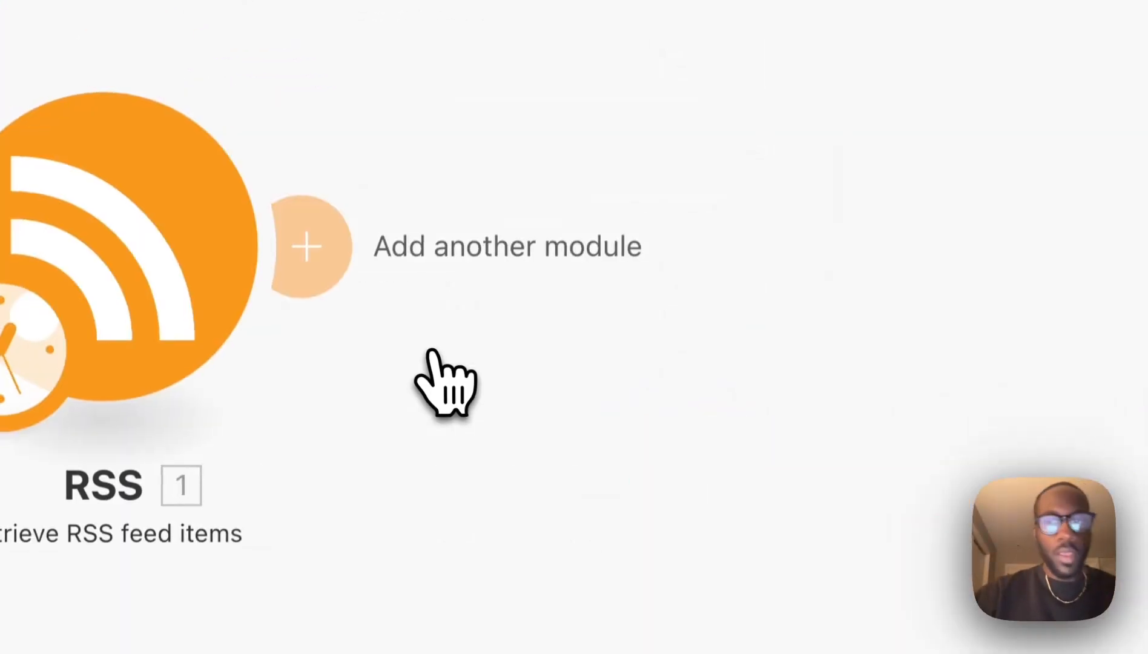
Step: Add Scraptio's Scrape Website Texts module after the RSS module
left_click(318, 242)
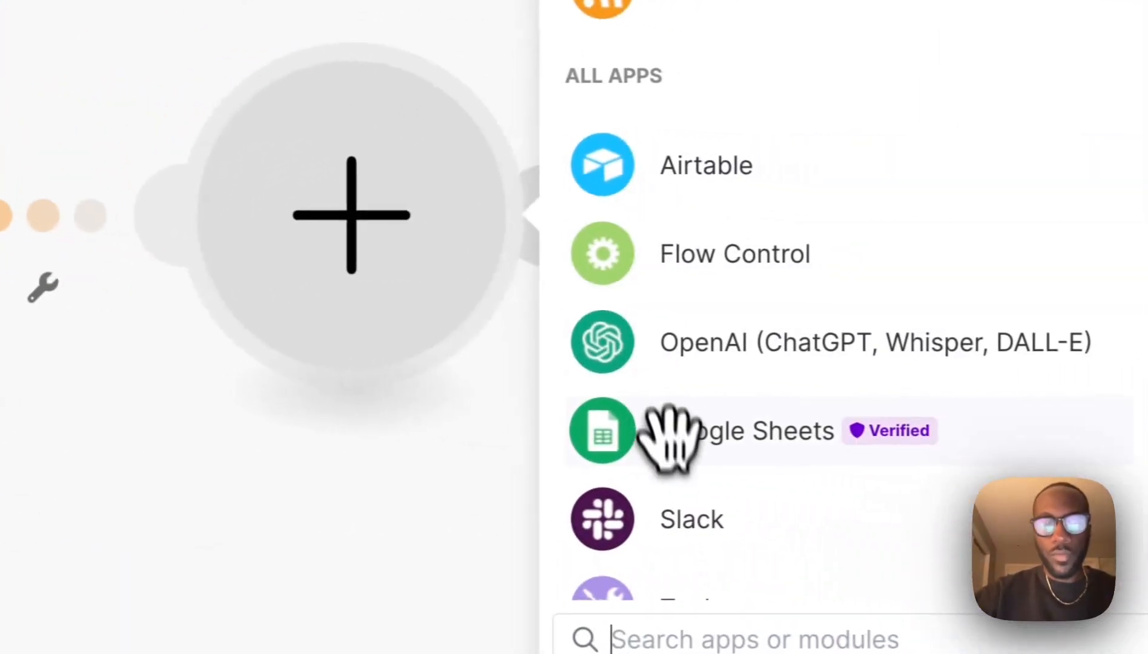
type("scra")
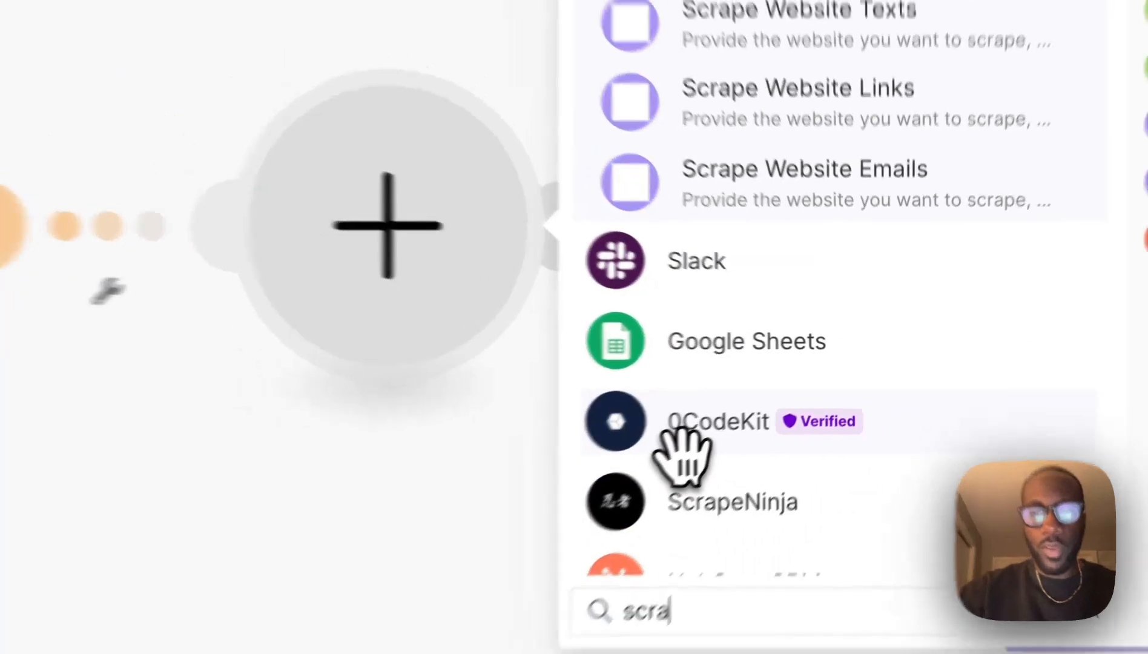
type("ptio")
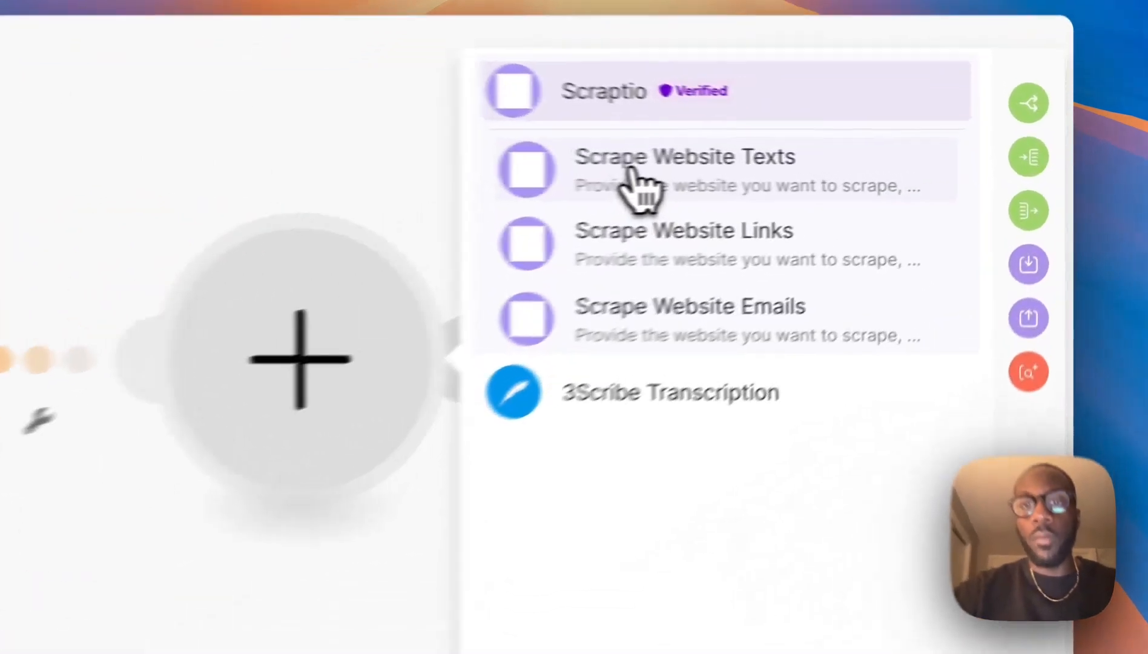
left_click(818, 176)
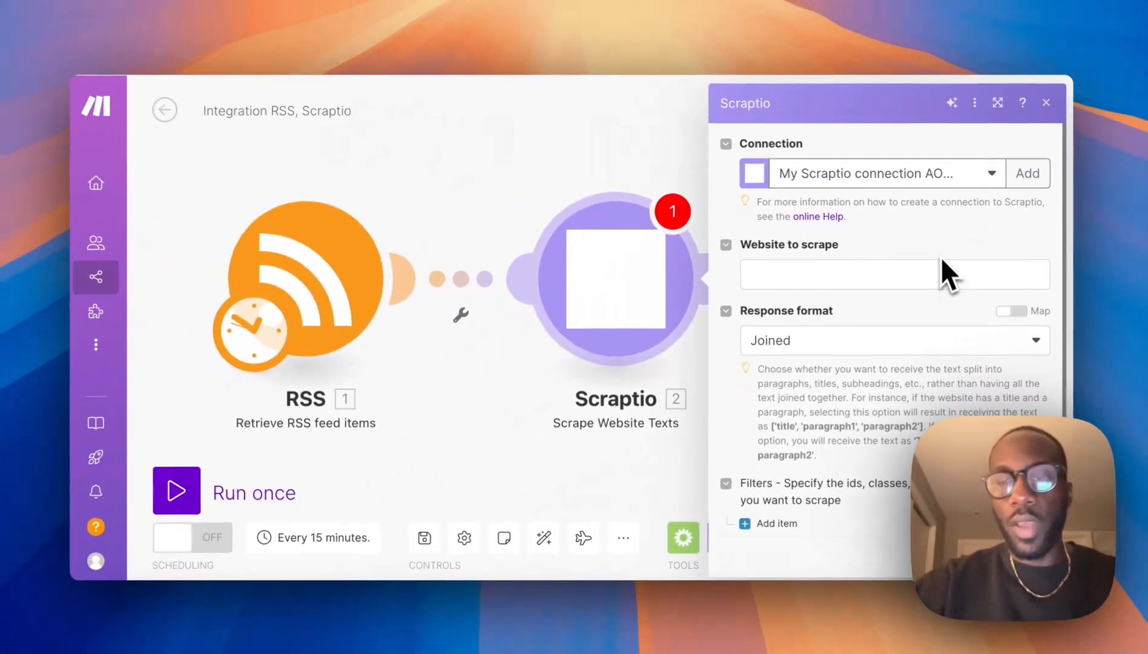
Step: Map the RSS item's URL as the website to scrape in the Scraptio module and confirm its settings
left_click(915, 276)
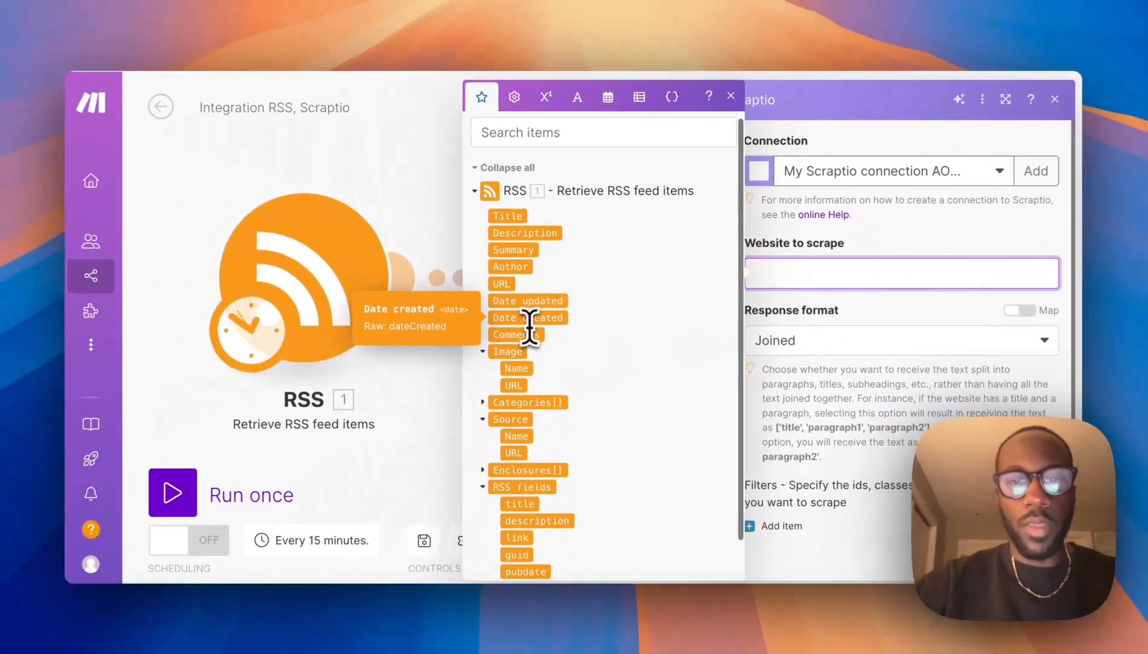
scroll(516, 330, "down", 2)
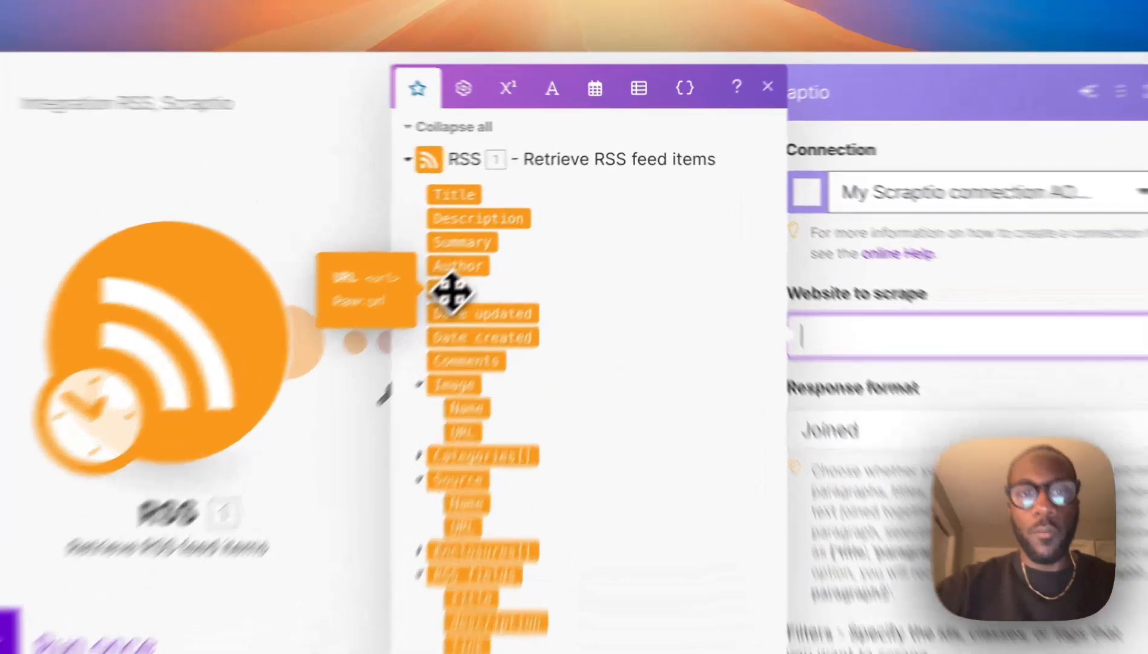
left_click(451, 293)
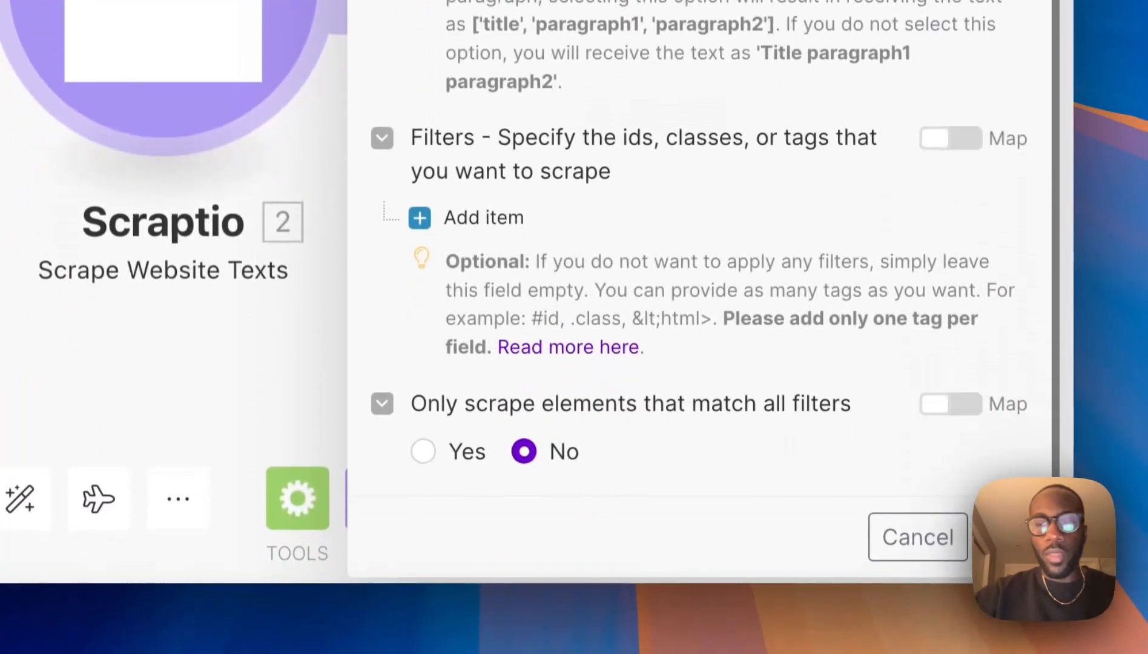
left_click(1008, 533)
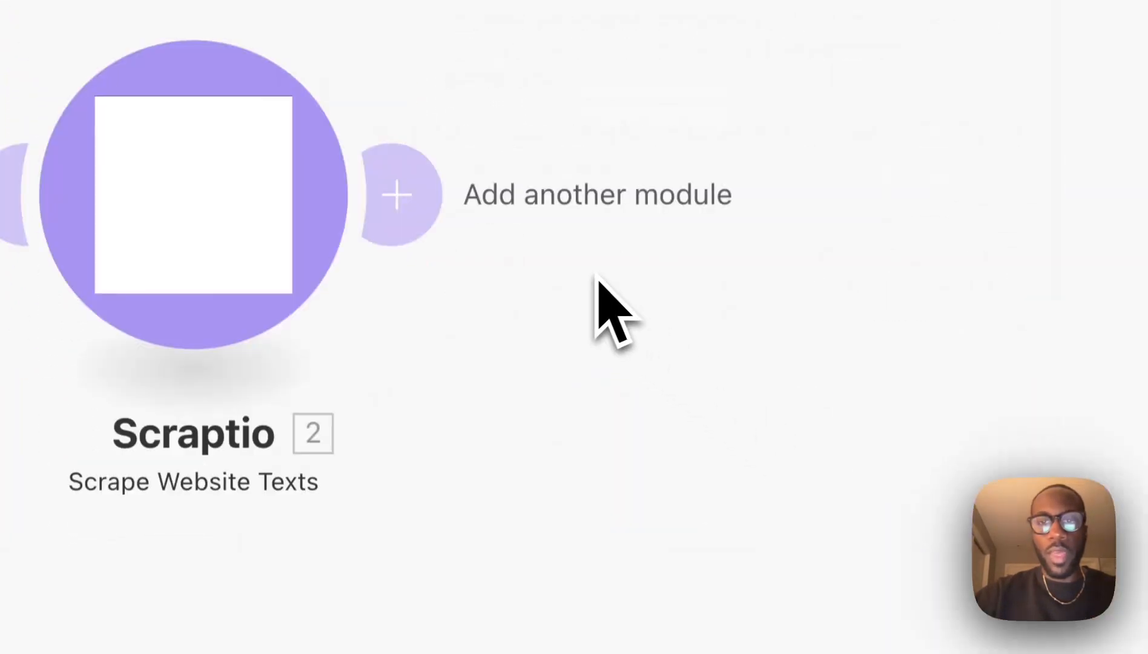
Step: Add OpenAI's Create a Completion module after the Scraptio module
left_click(407, 193)
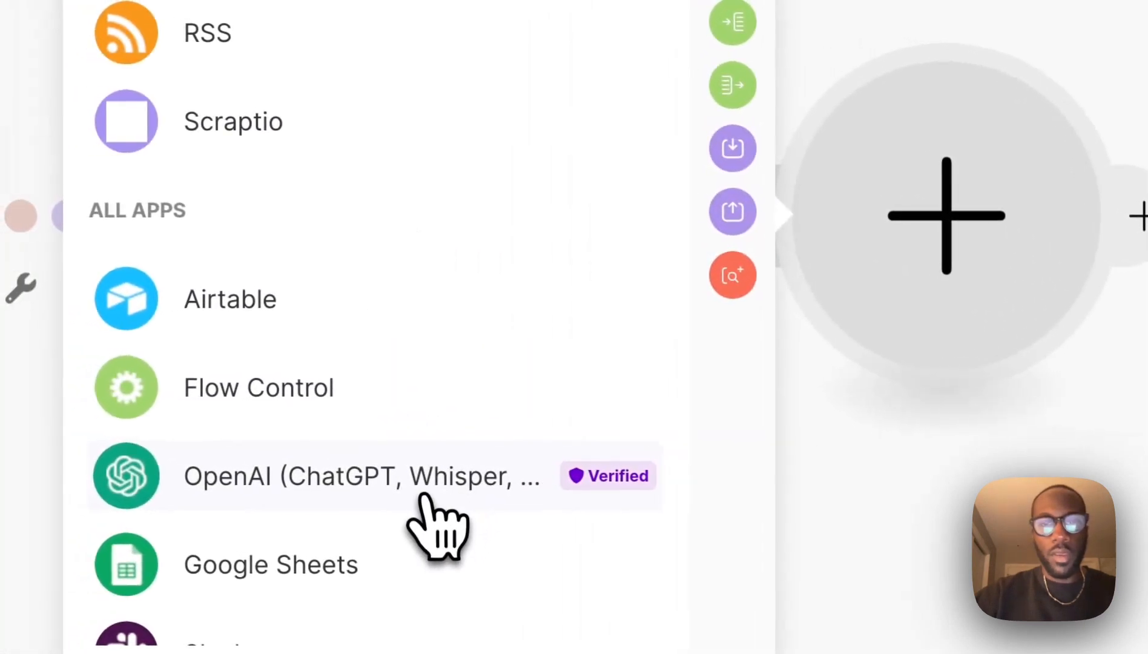
left_click(379, 494)
left_click(418, 448)
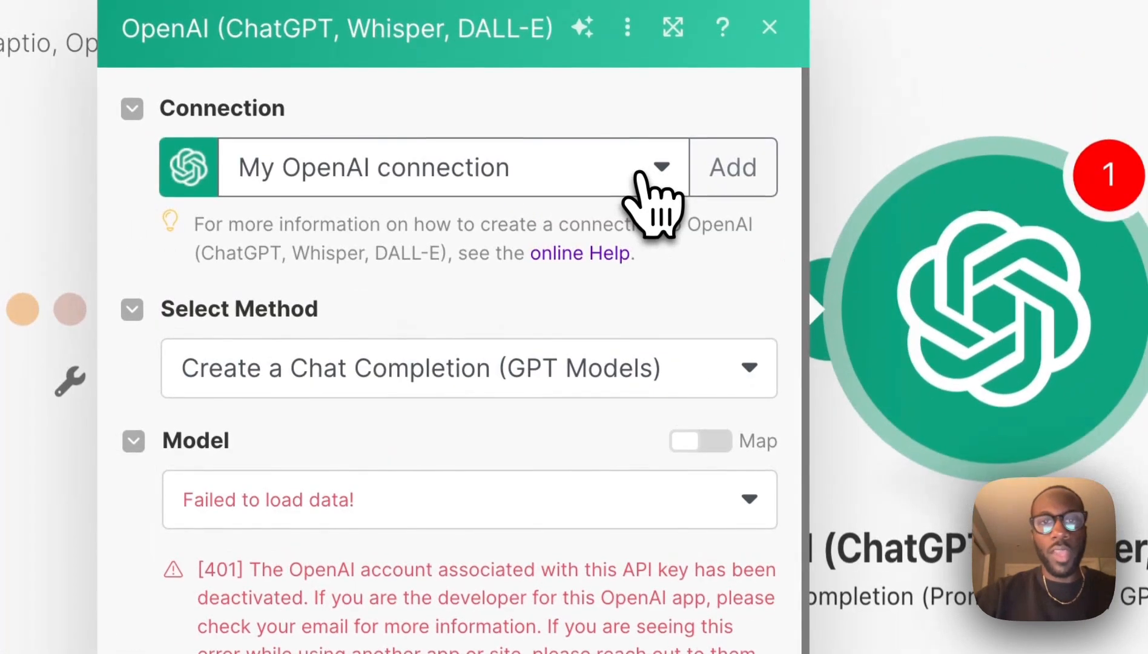
Step: Set the OpenAI module to use My OpenAI connection NEW and the gpt-4o-mini-2024-07-18 model
left_click(641, 177)
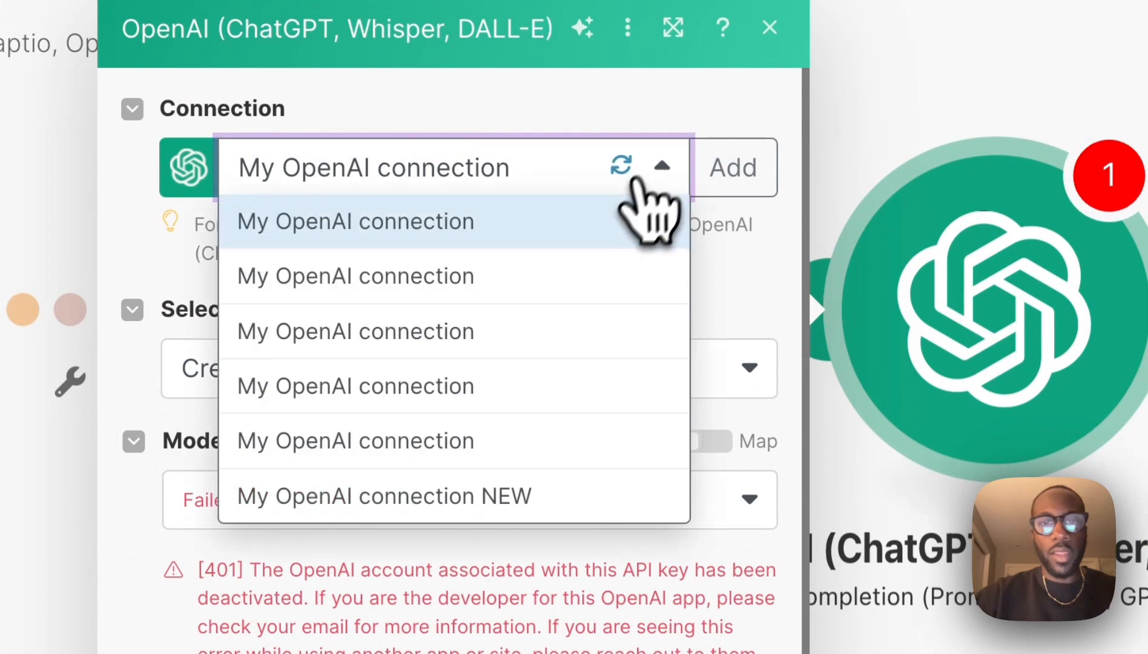
left_click(541, 488)
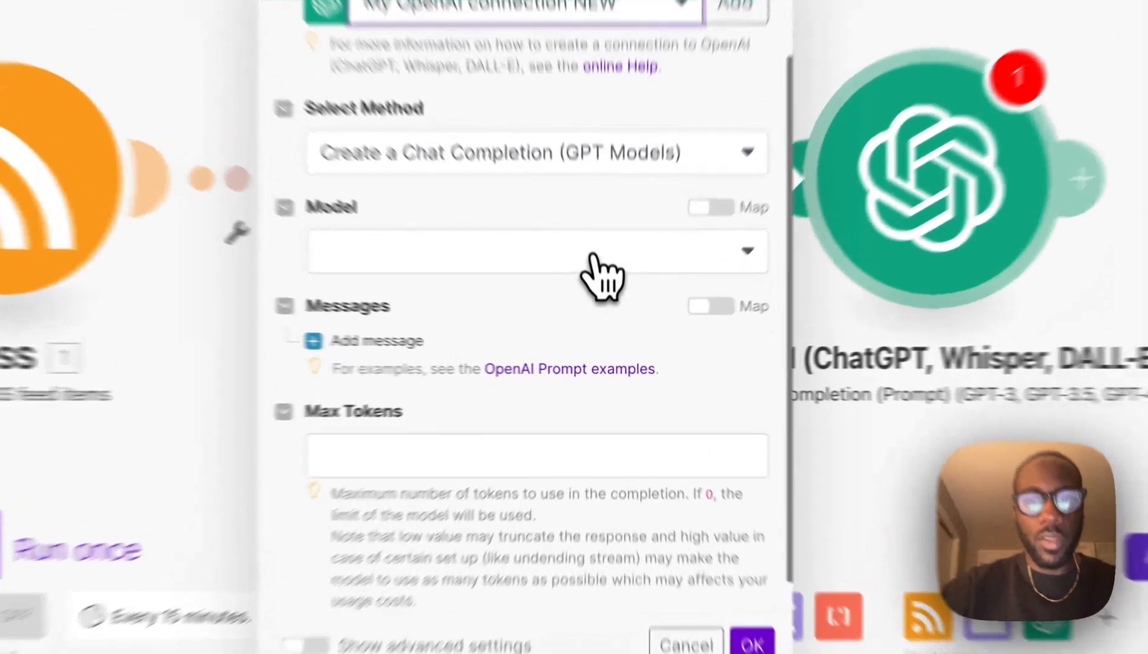
left_click(607, 338)
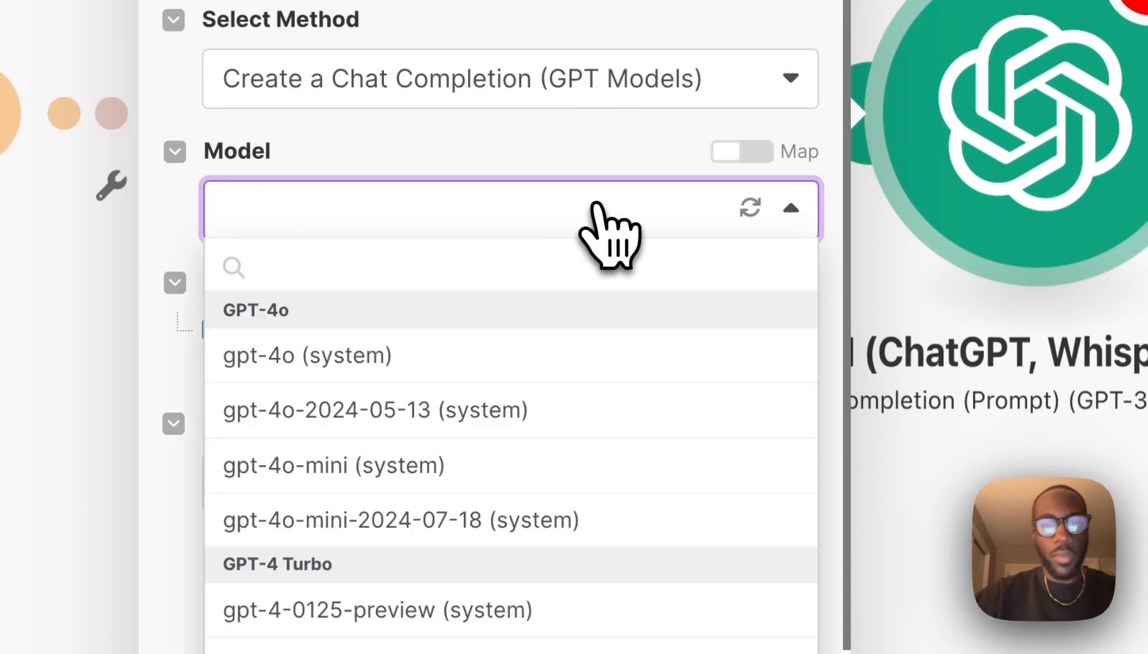
scroll(569, 394, "down", 1)
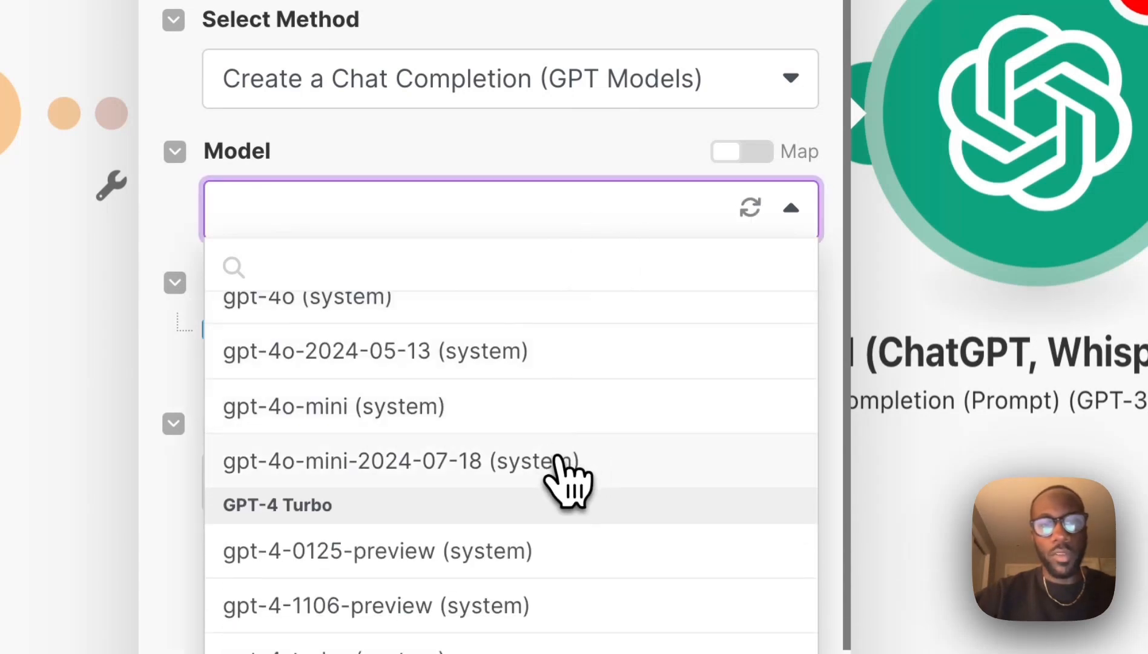
left_click(567, 478)
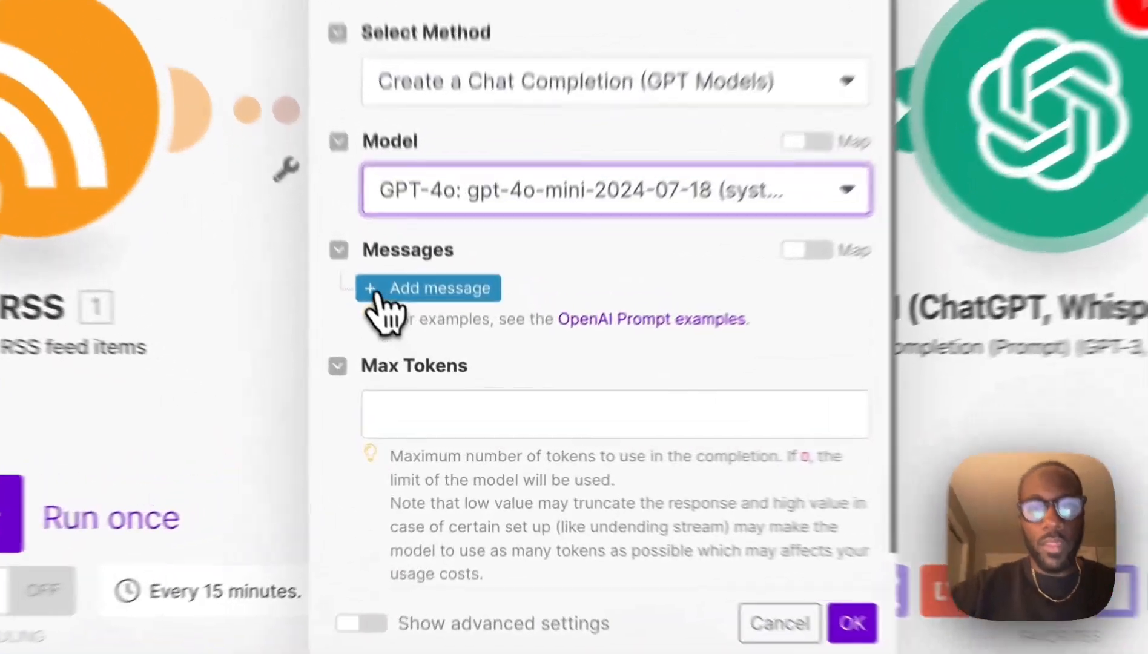
Step: Add a message to the OpenAI module and set its role to User
left_click(417, 353)
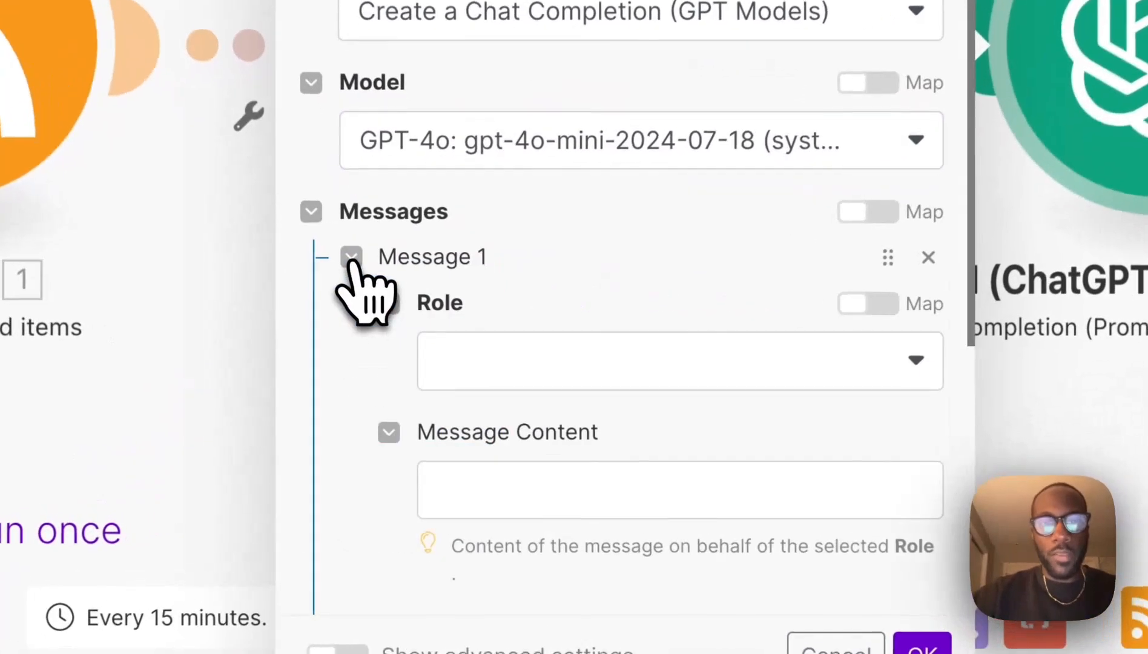
left_click(537, 362)
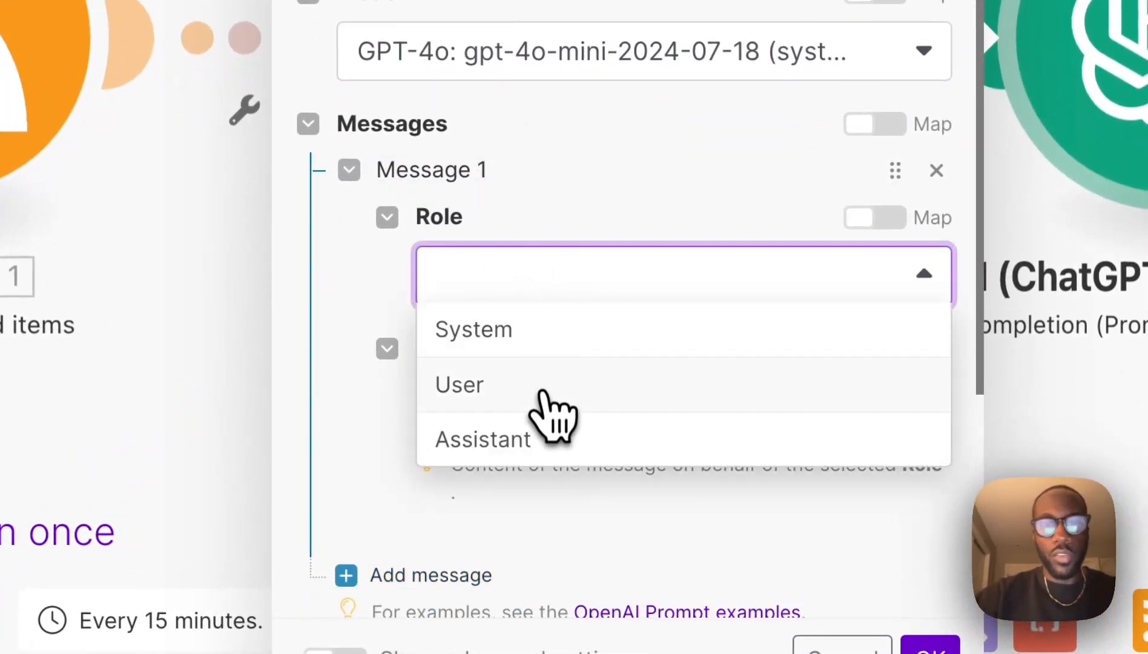
left_click(542, 392)
Step: Write a prompt to repurpose the article below into a short 1-2 sentence linkedin post about AI's impact on small and medium sized businesses, followed by Scraptio's Data
left_click(546, 406)
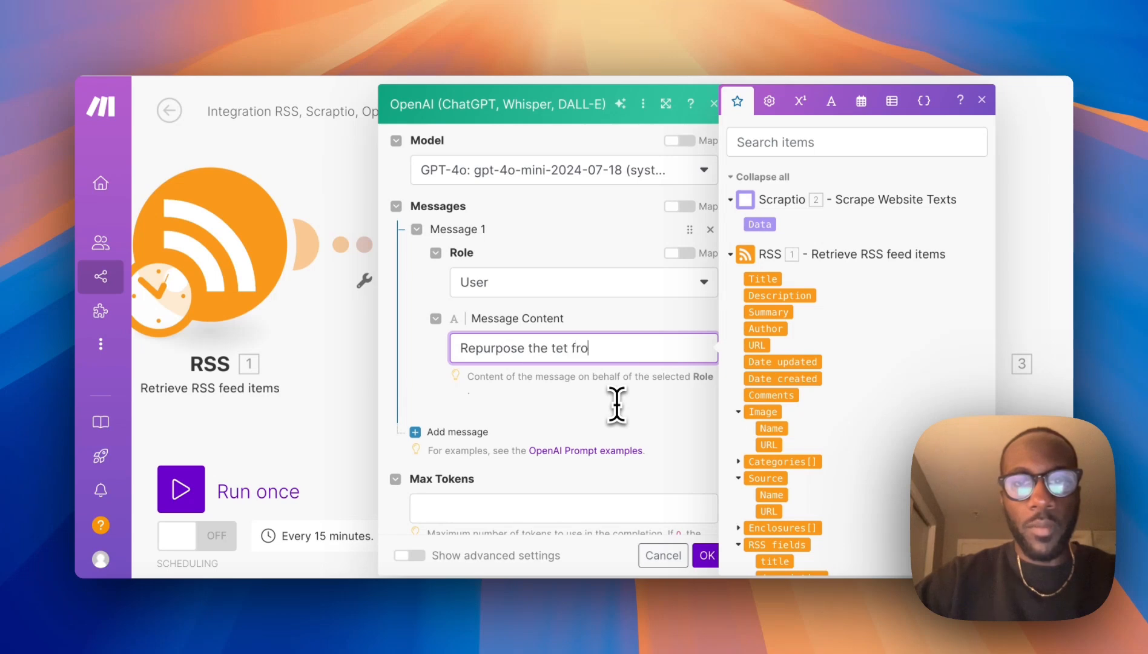
type("elow into a short 1-2 sentence linkedin post")
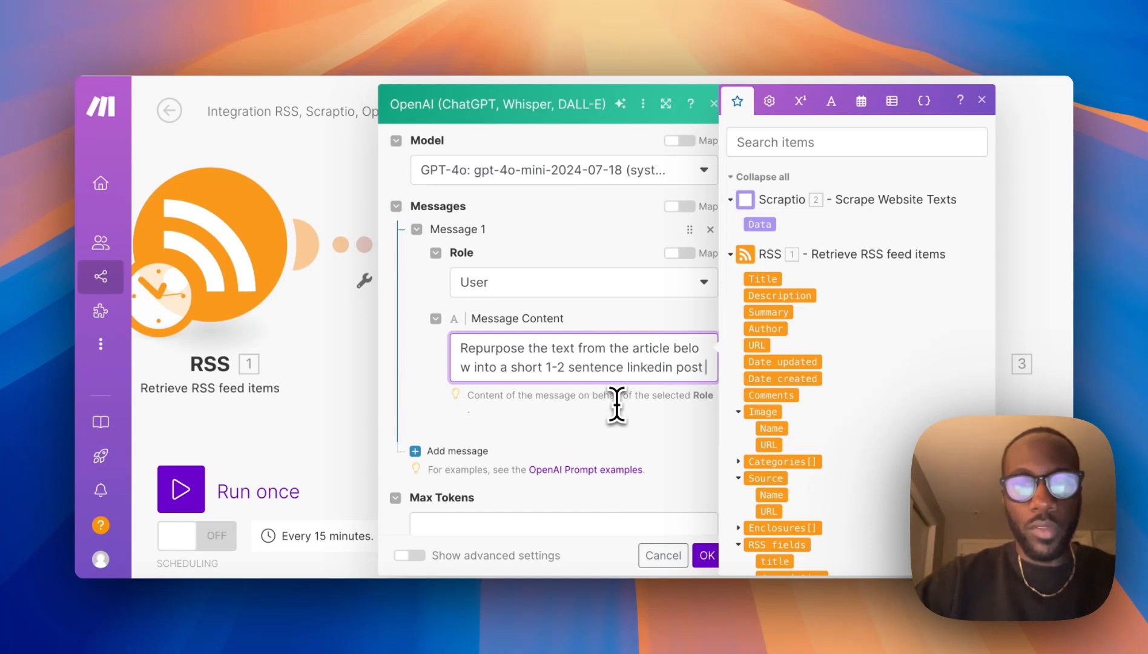
type("relevant to small and me")
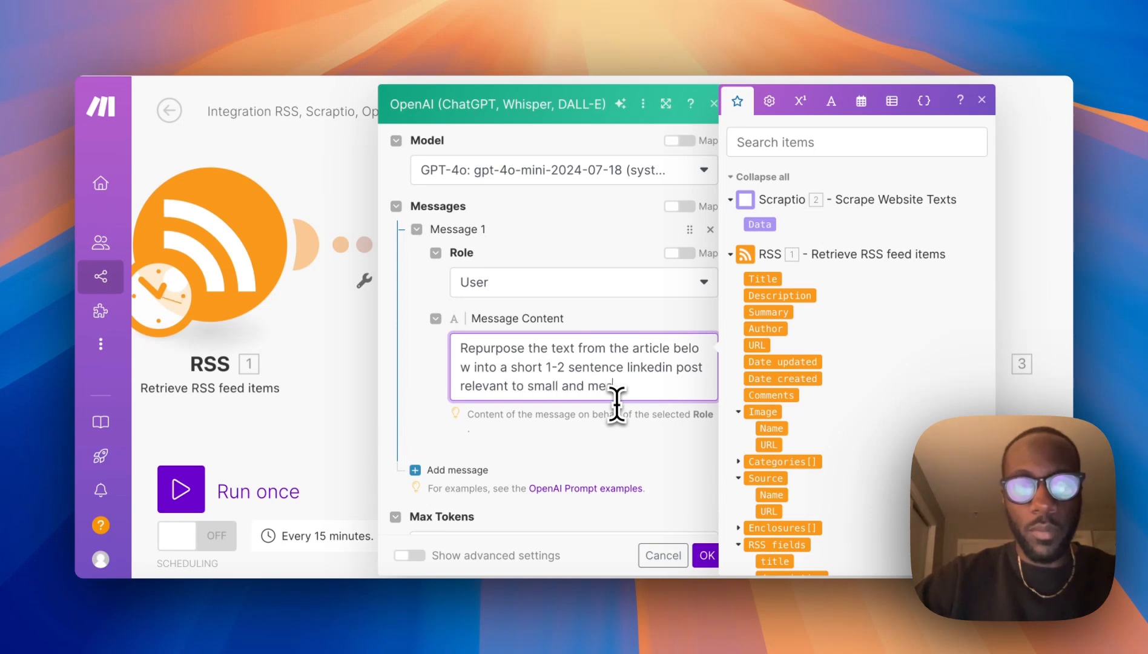
type("d businesses and the impact of A")
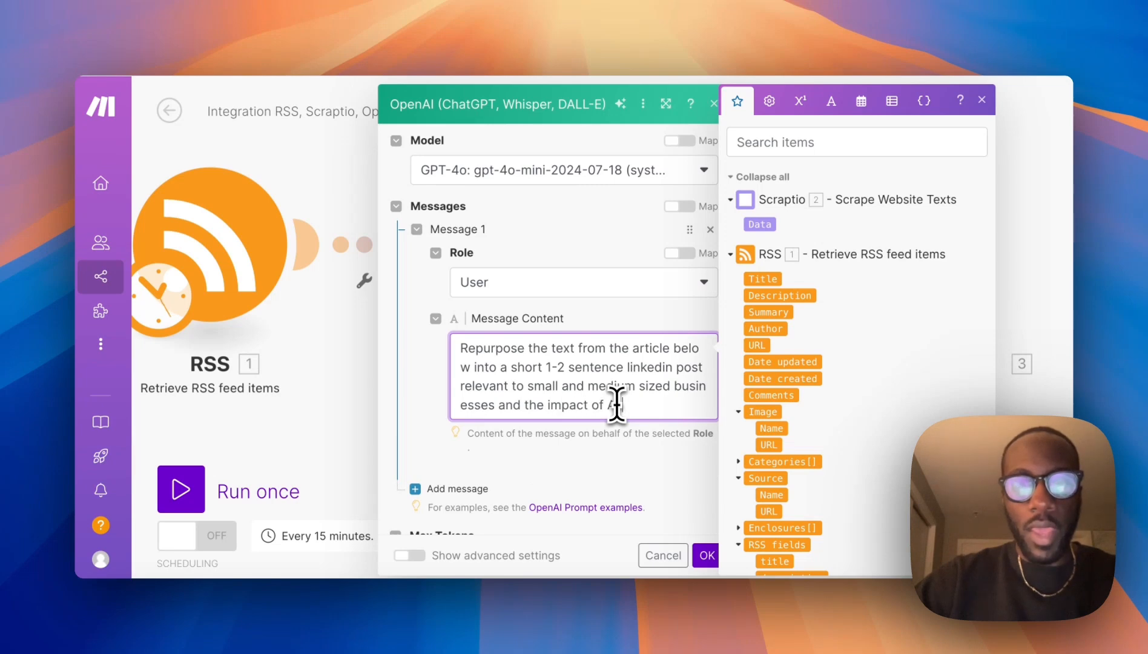
type("I on them")
key("Return")
key("Return")
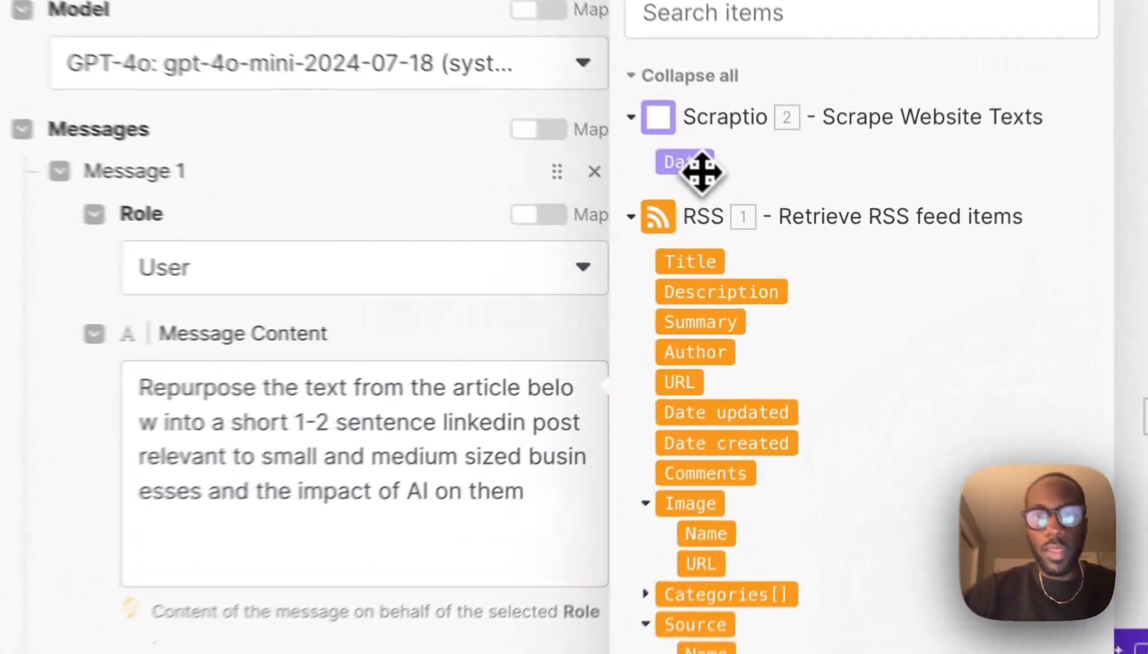
left_click(759, 224)
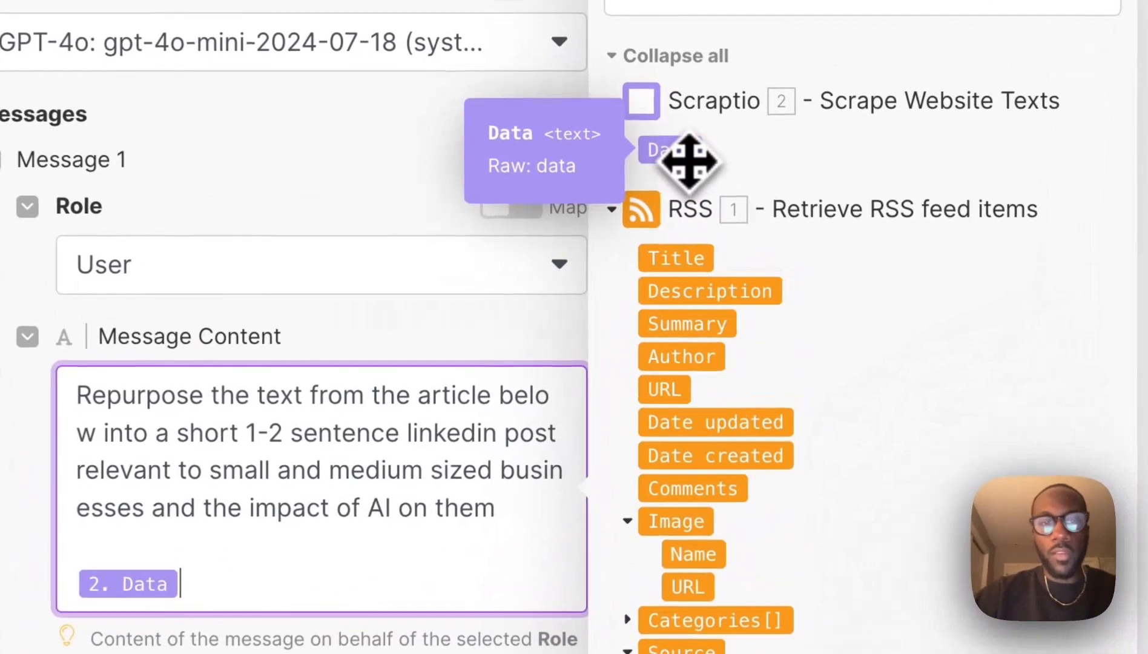
Step: Set the OpenAI module's Max Tokens to 0 and save the module's settings
scroll(504, 451, "down", 5)
left_click(528, 259)
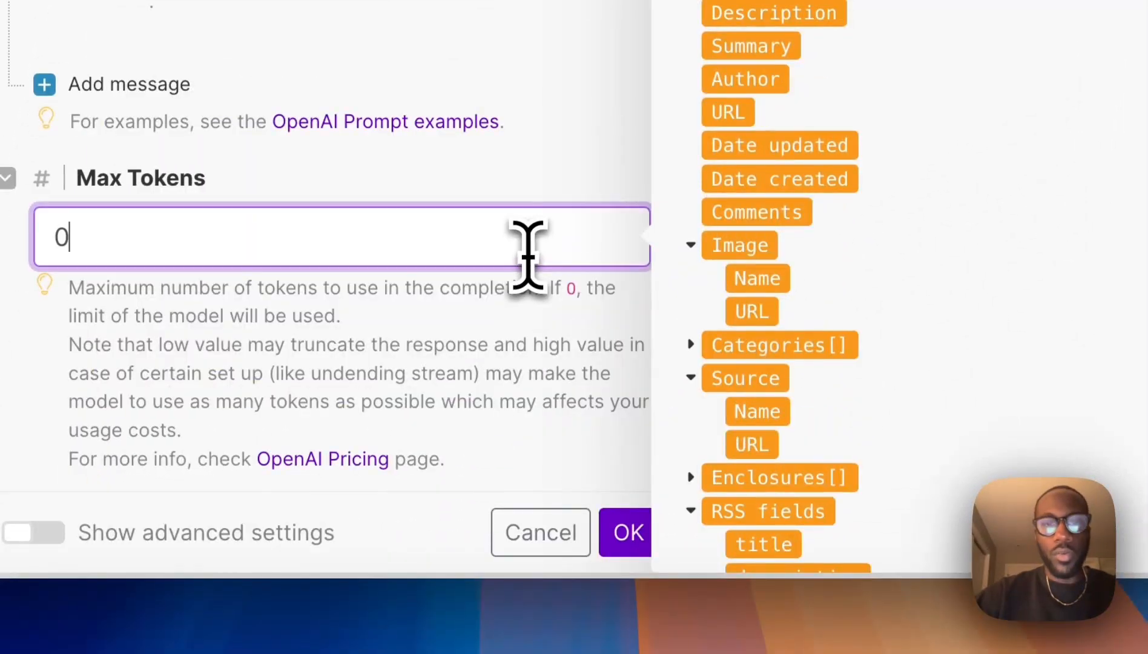
left_click(625, 532)
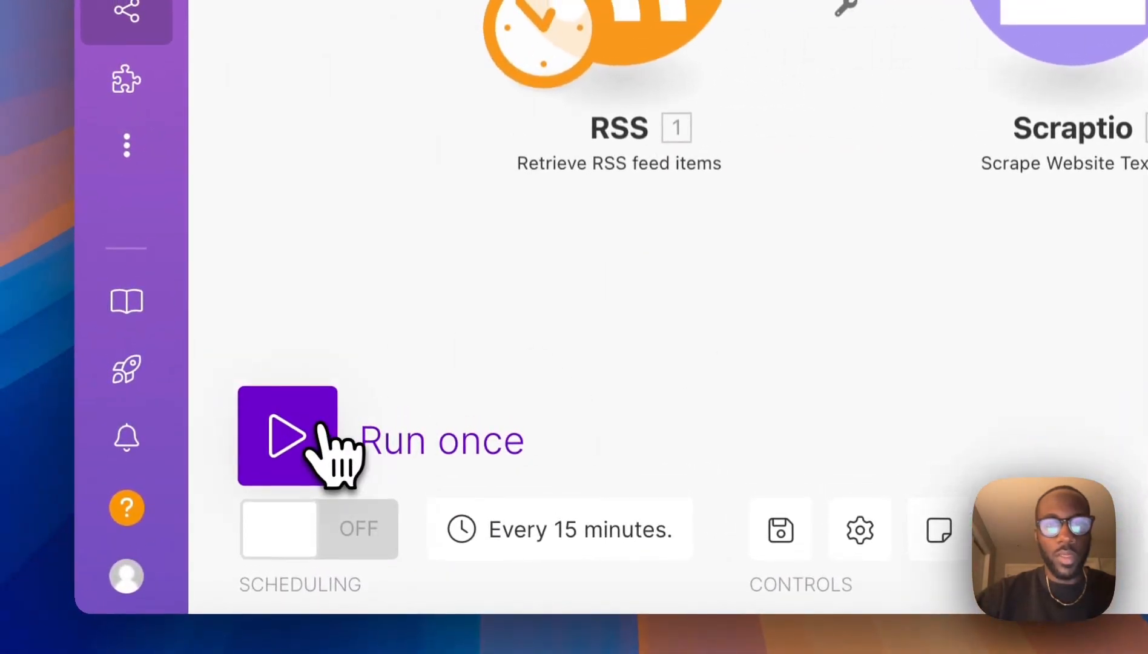
Step: Test the scenario with a single run, rerunning it after checking the OpenAI module's error
left_click(319, 427)
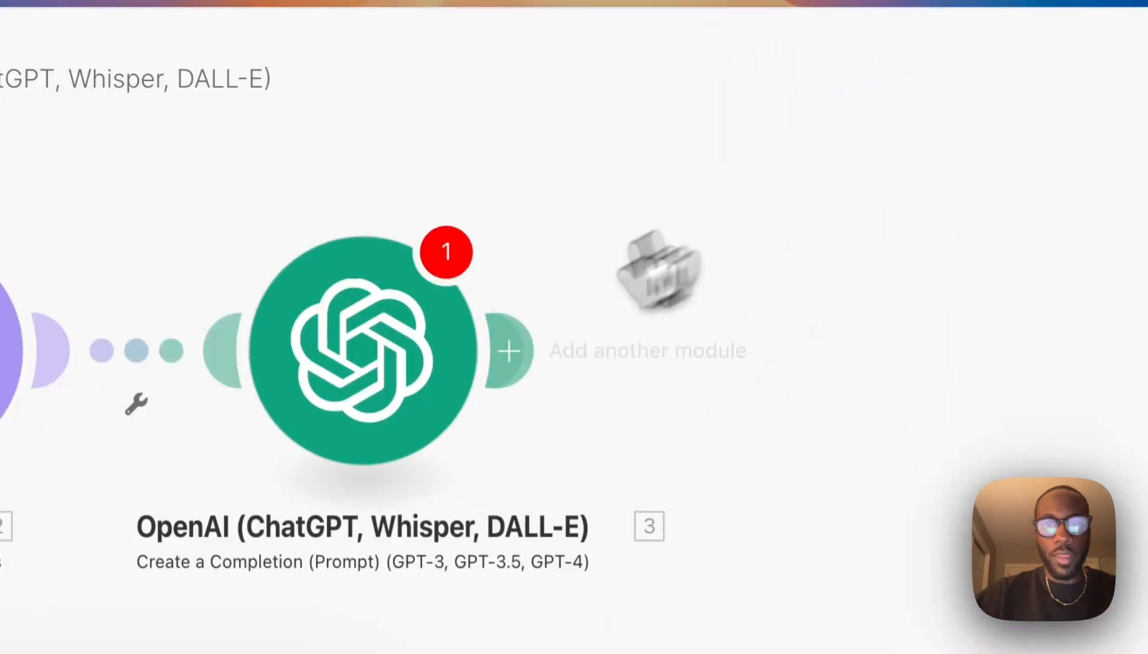
left_click(366, 410)
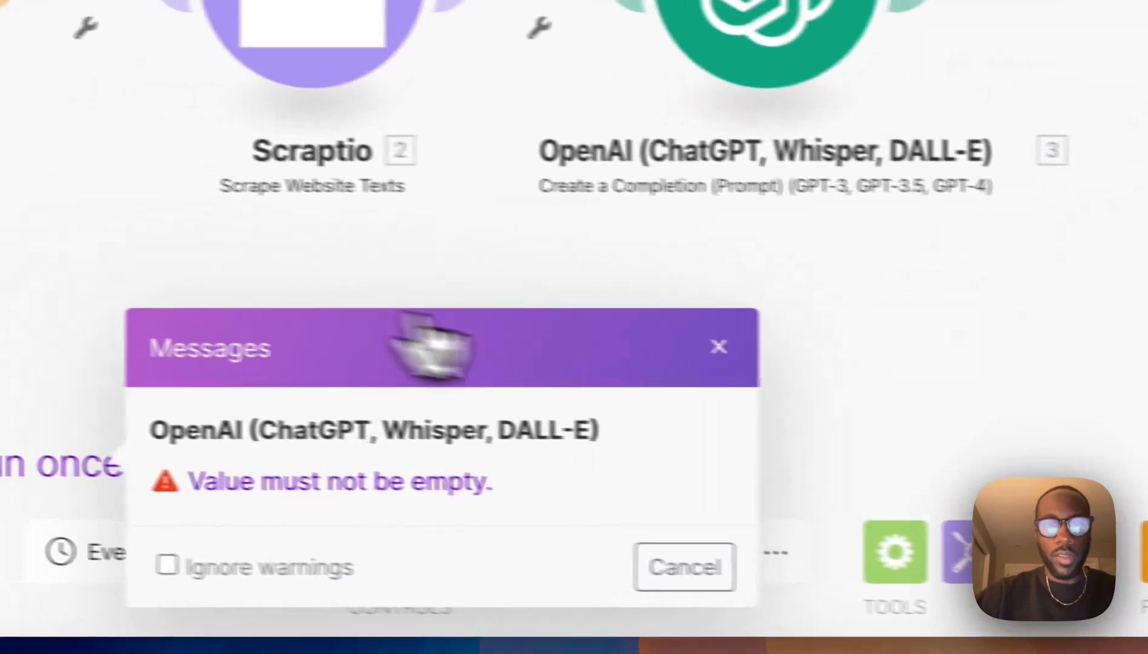
left_click(235, 298)
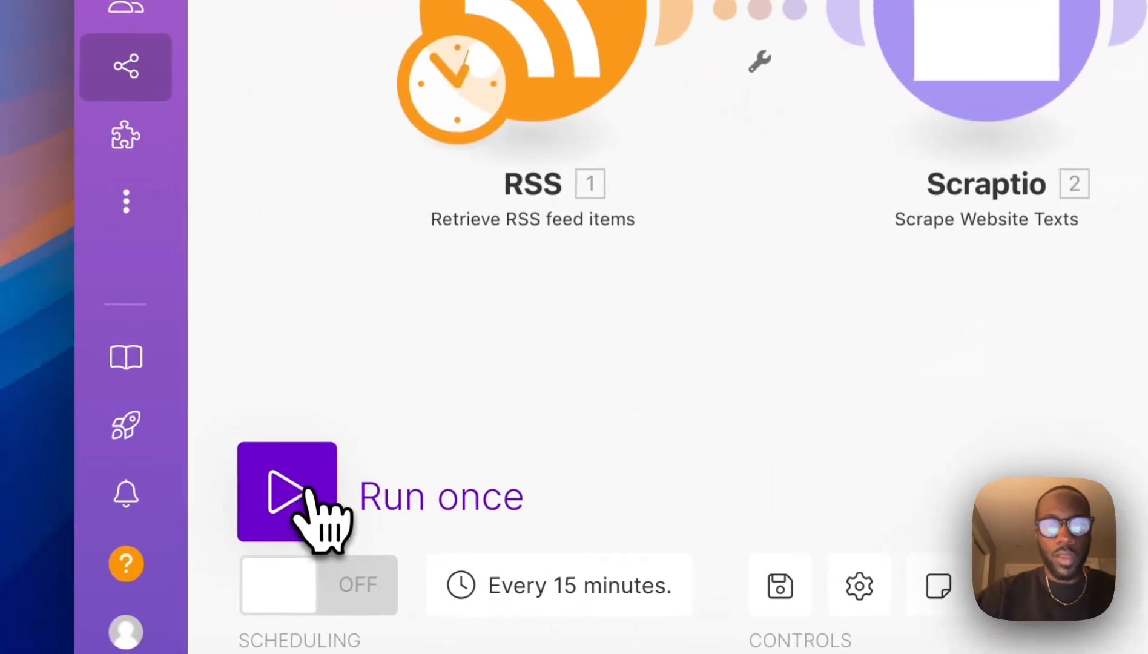
left_click(315, 512)
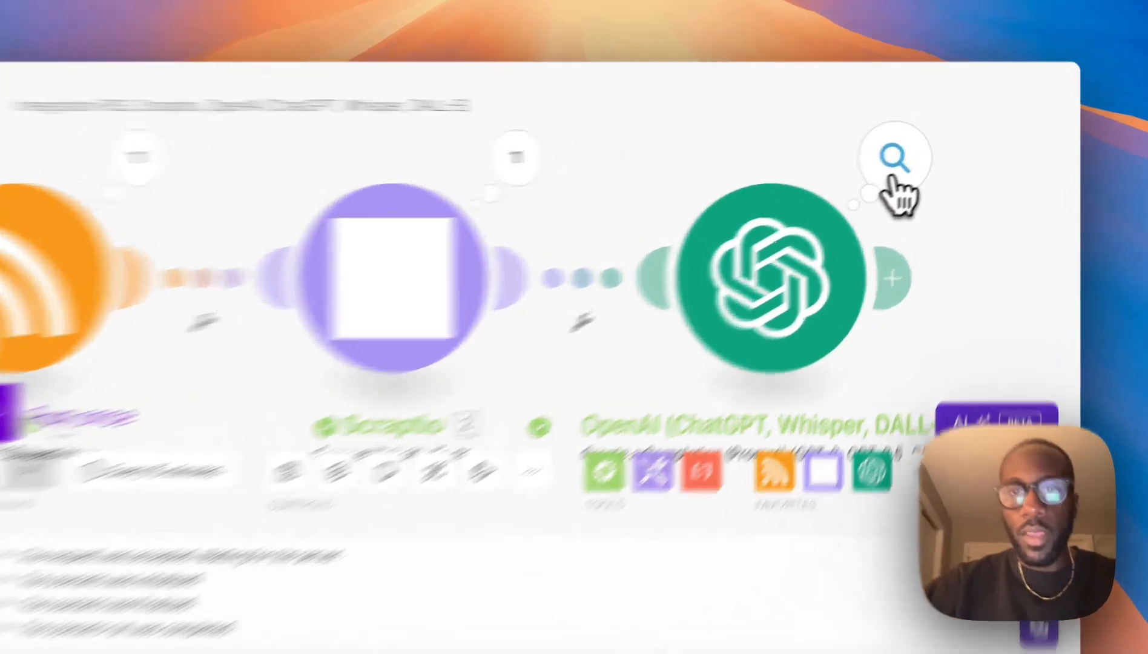
Step: Examine the OpenAI module's output for the generated LinkedIn post and close it
left_click(922, 154)
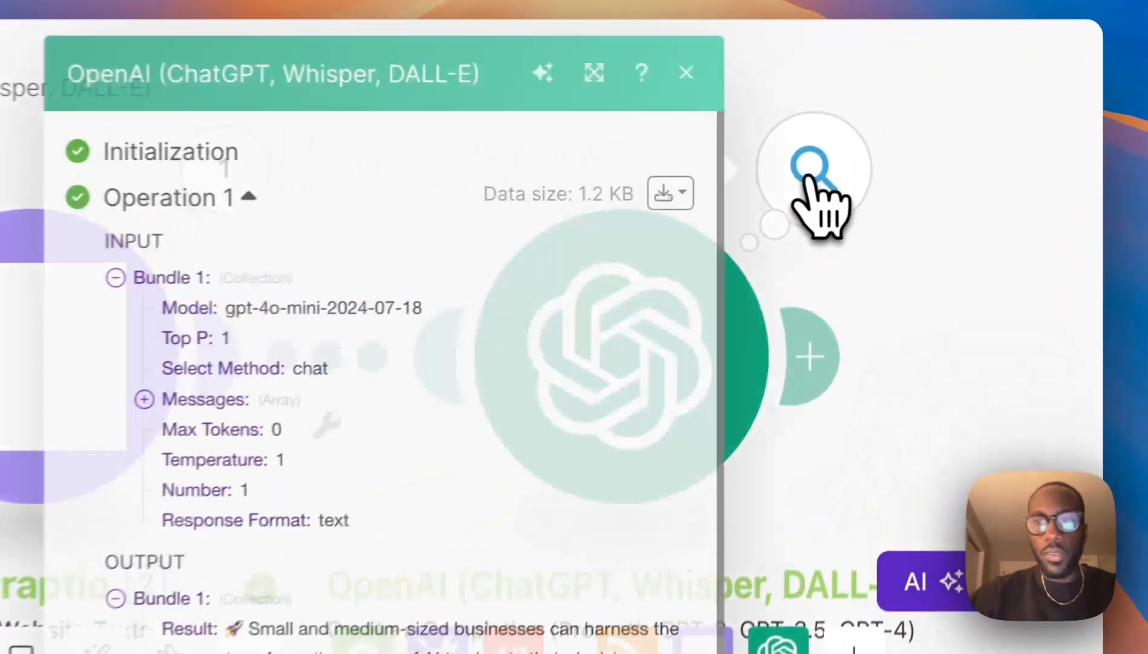
scroll(369, 520, "down", 5)
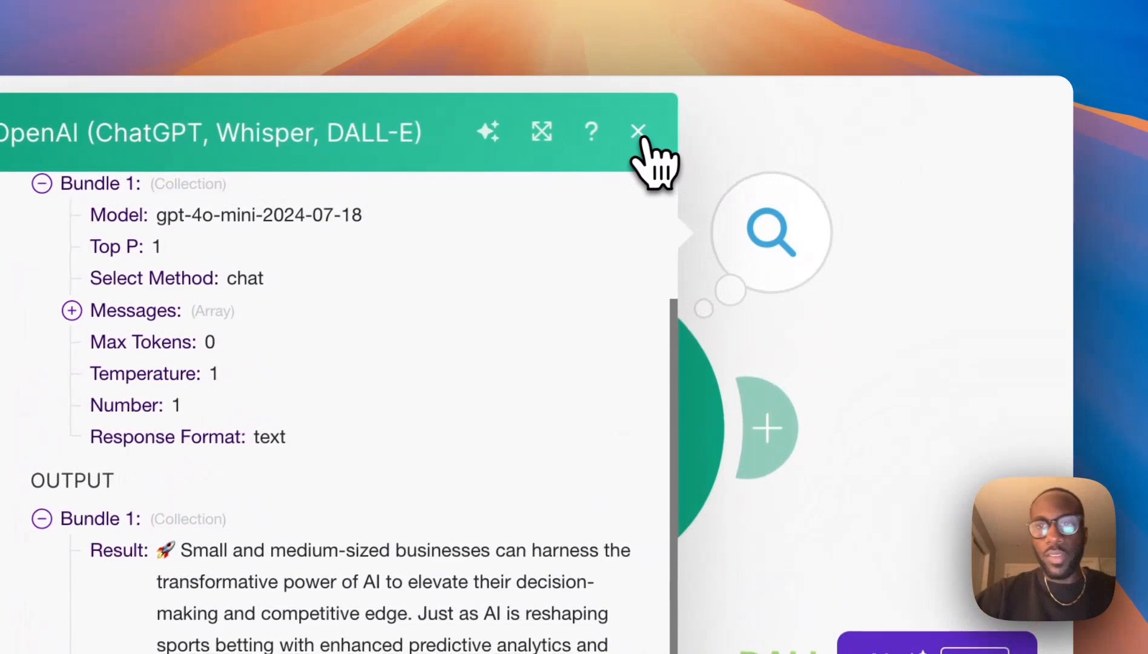
left_click(855, 103)
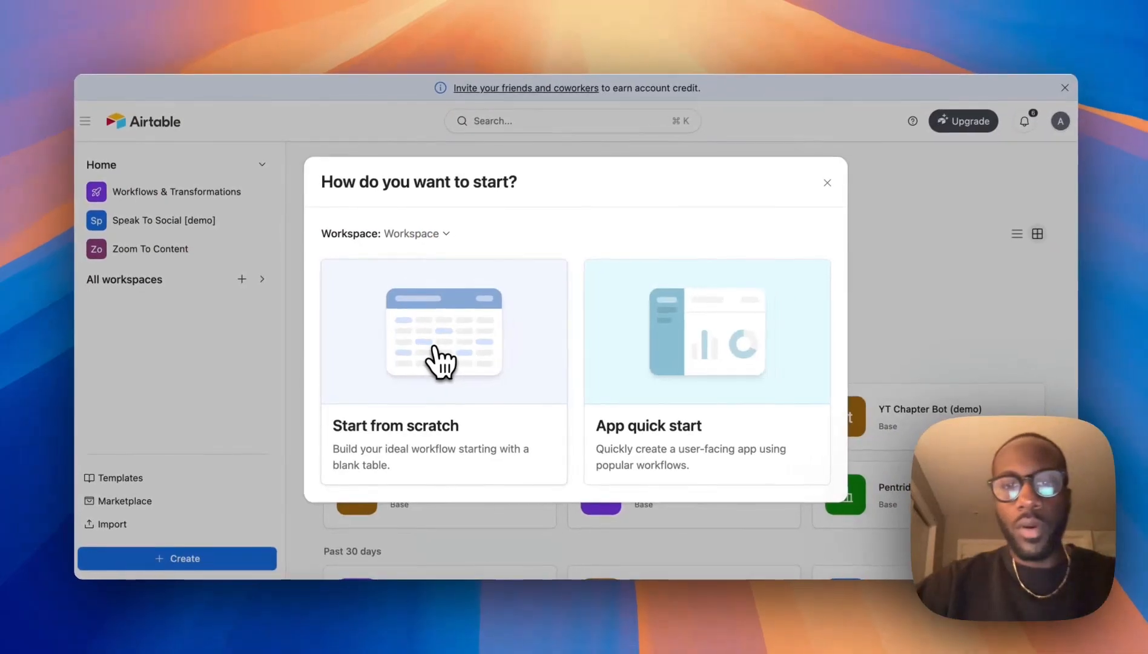
Step: Switch to Airtable, create a base from scratch and name it RSS to Content Demo
left_click(439, 362)
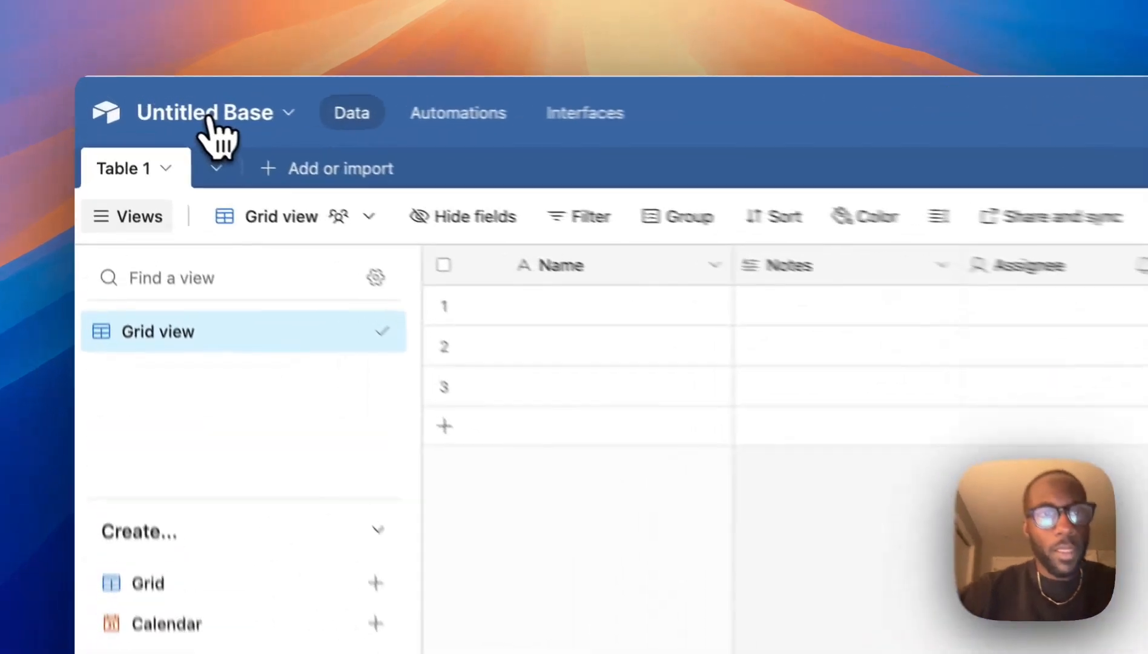
left_click(151, 98)
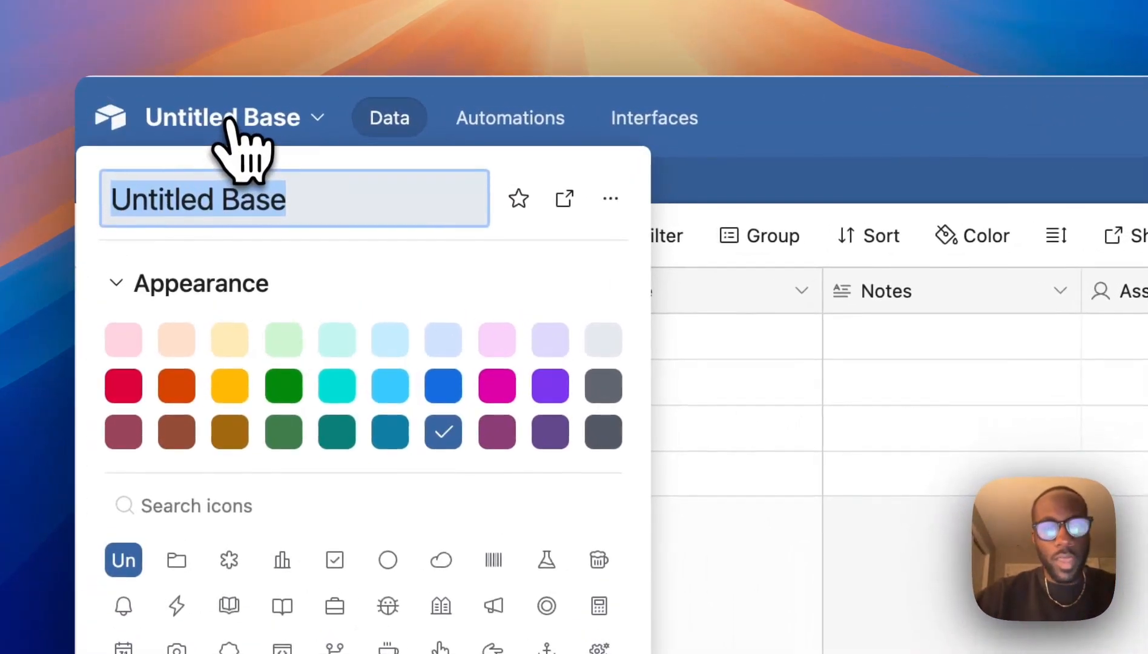
type("RSS")
type(" to Content Demo")
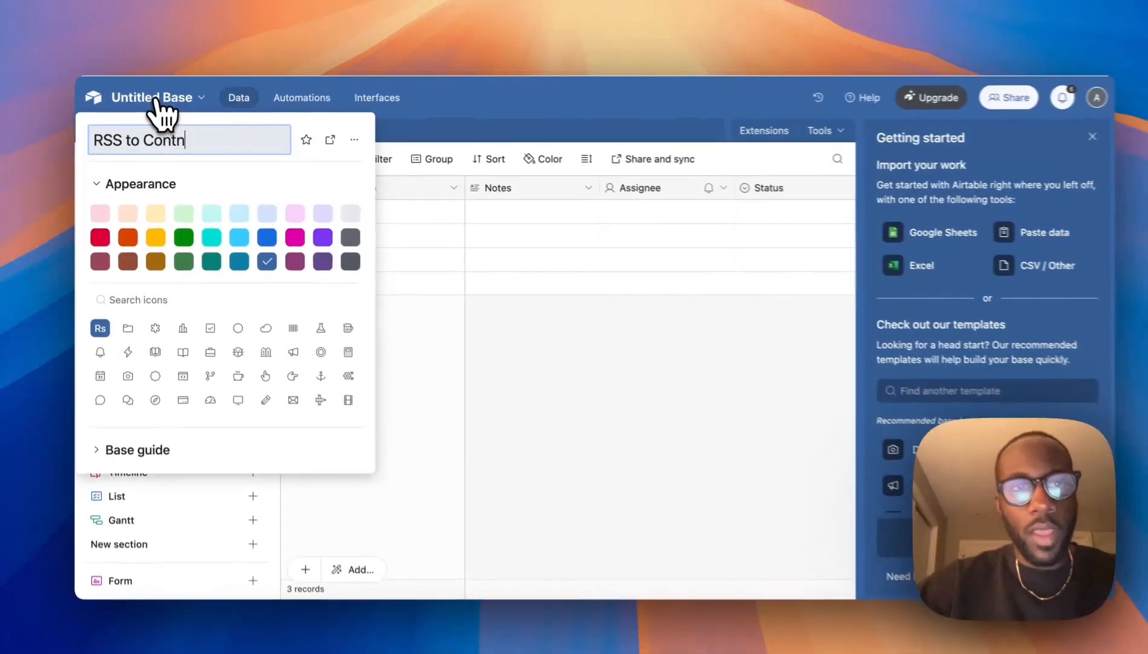
left_click(521, 348)
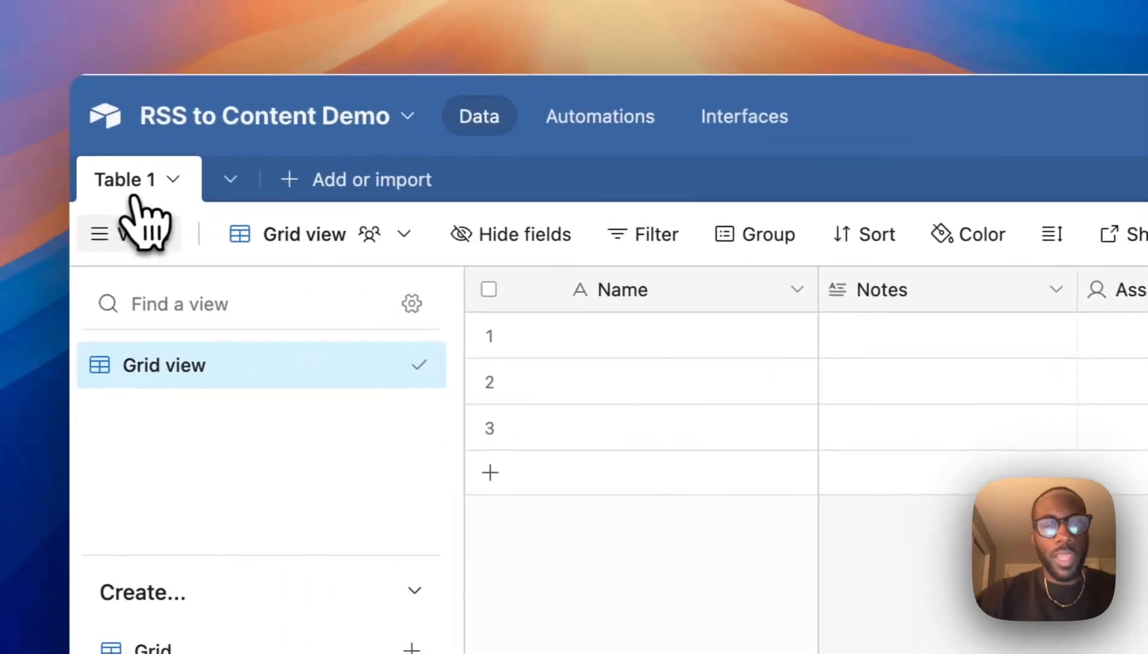
Step: Rename the base's Table 1 as Content
double_click(107, 129)
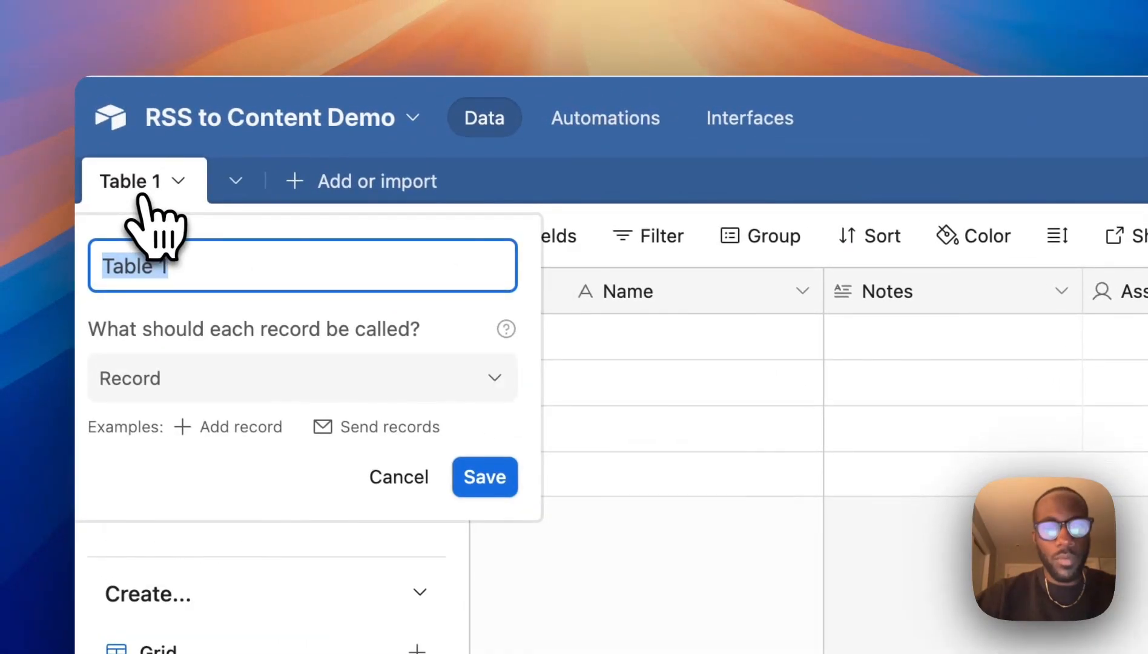
type("Con")
type("tent")
key("Return")
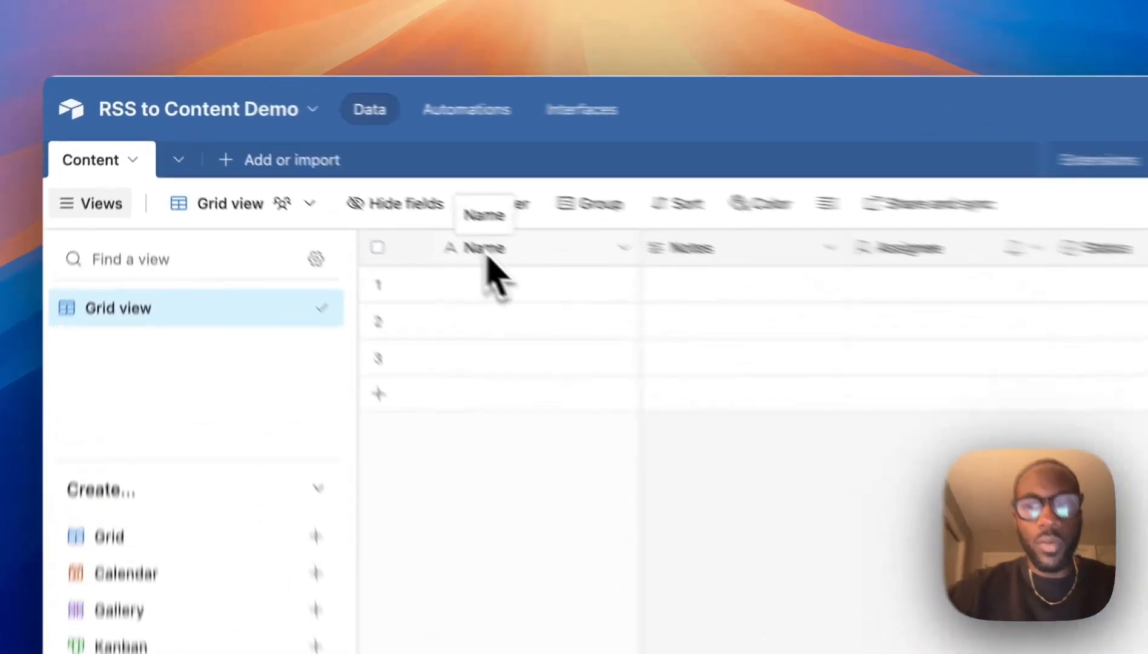
Step: Rename the primary Name field to Feed ID and change its field type to Autonumber
double_click(352, 185)
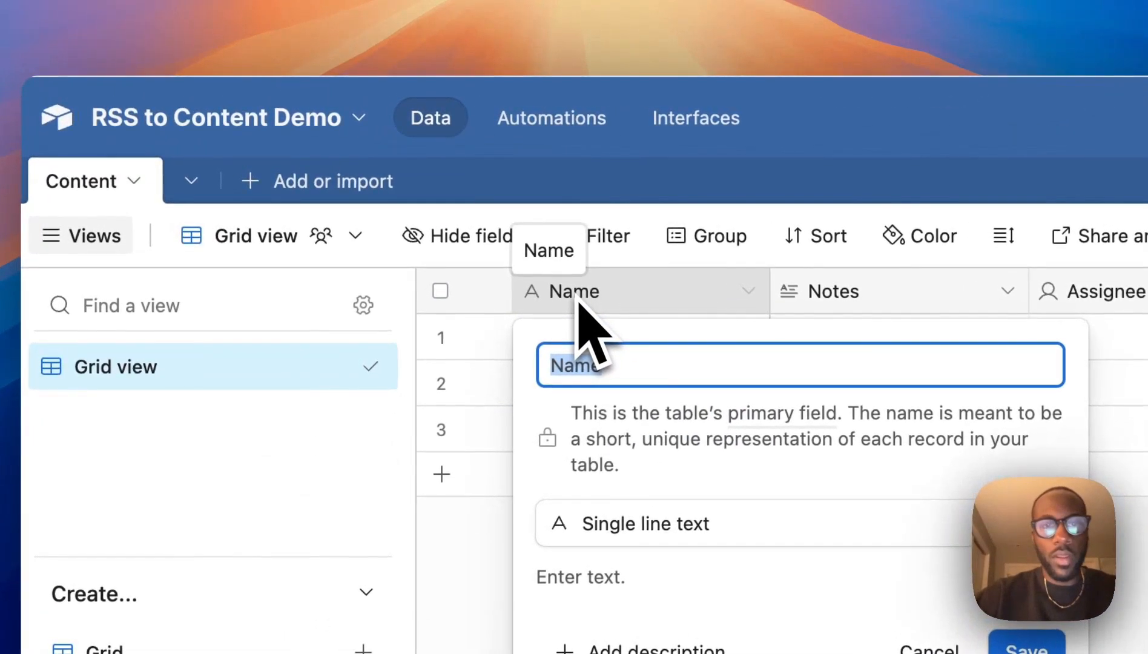
type("Feed ID")
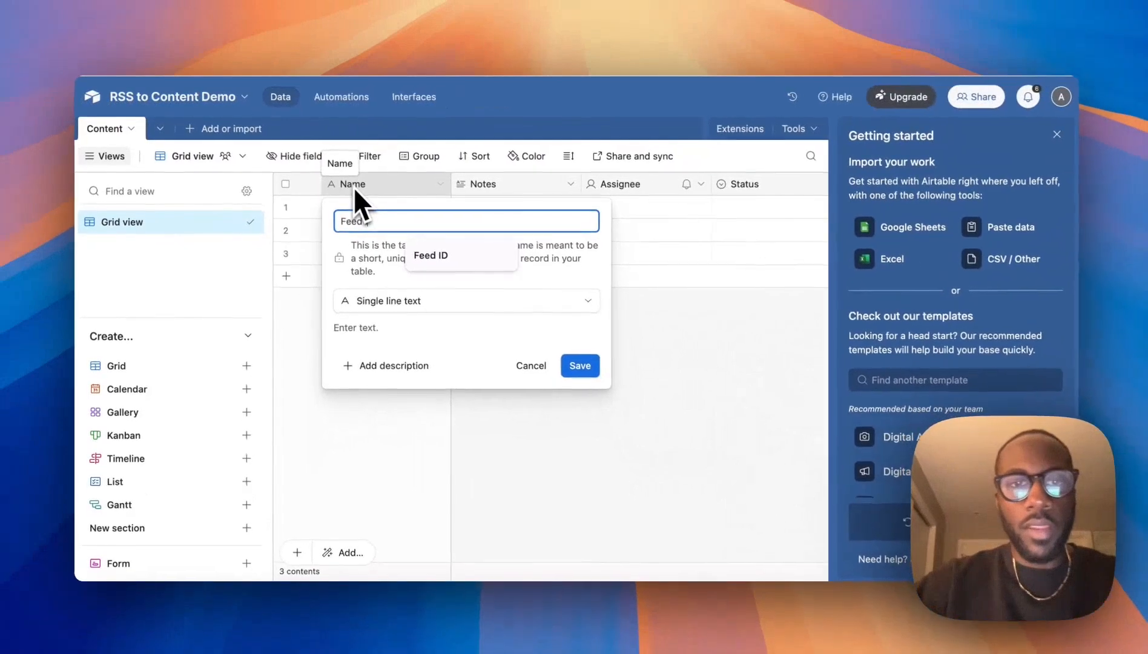
left_click(482, 300)
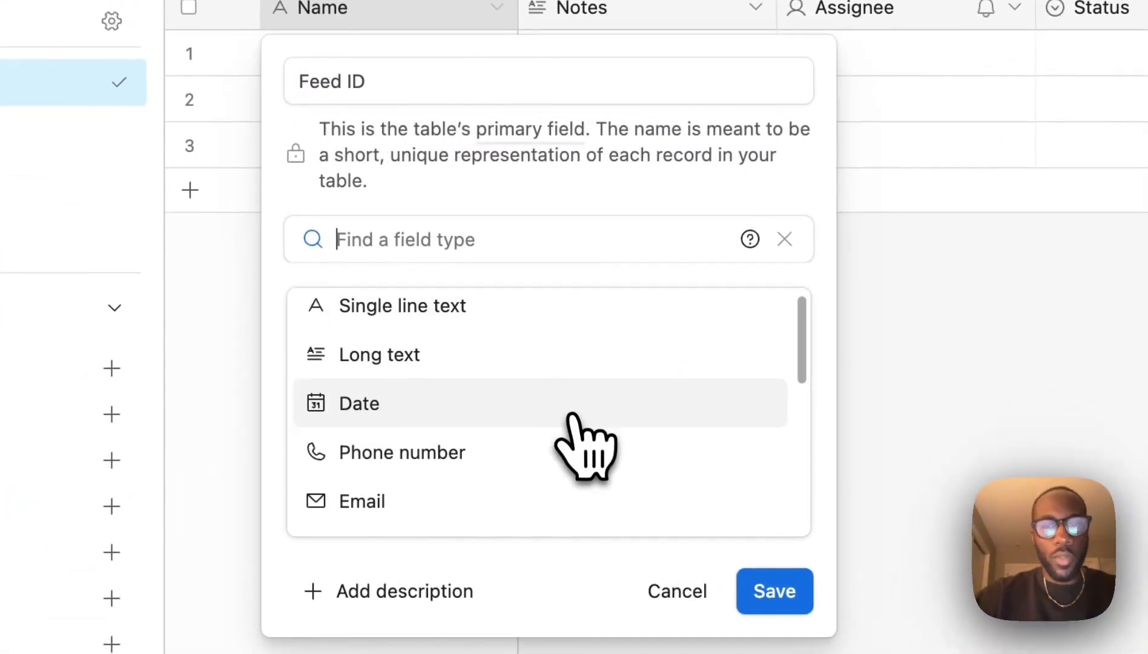
scroll(575, 424, "down", 10)
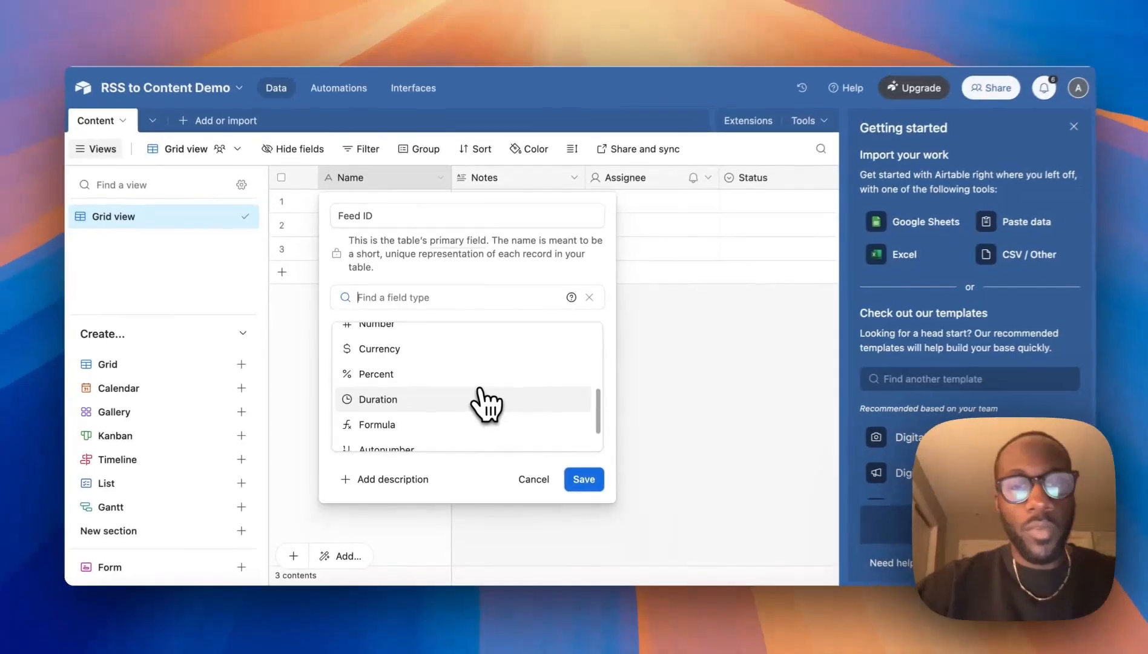
scroll(483, 403, "down", 1)
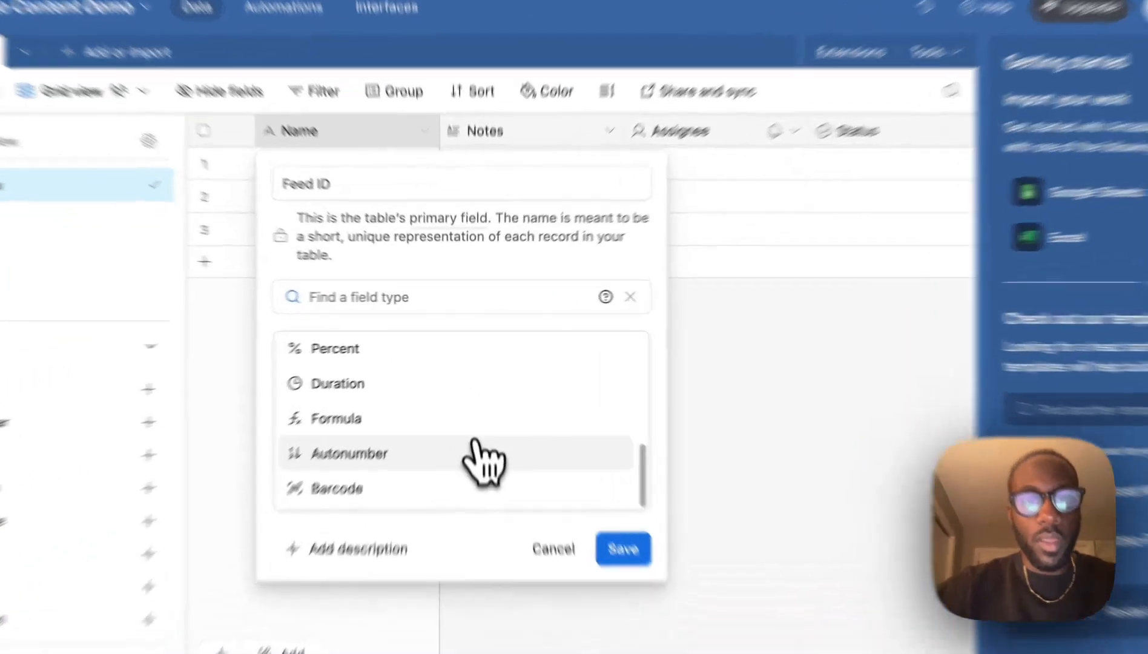
left_click(478, 408)
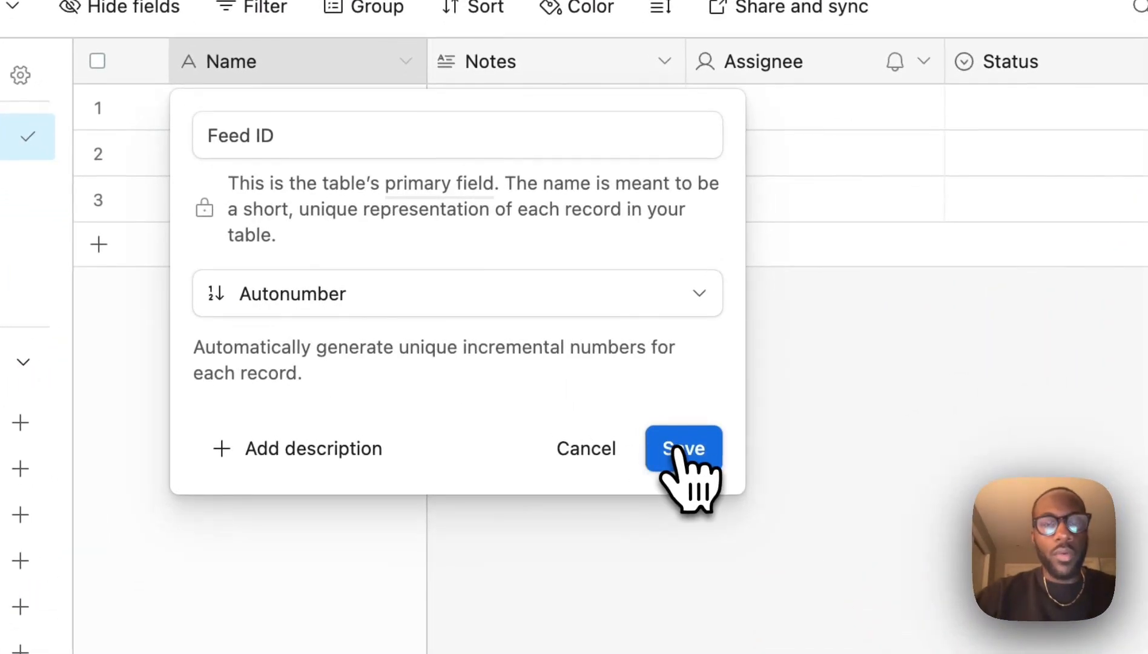
left_click(684, 451)
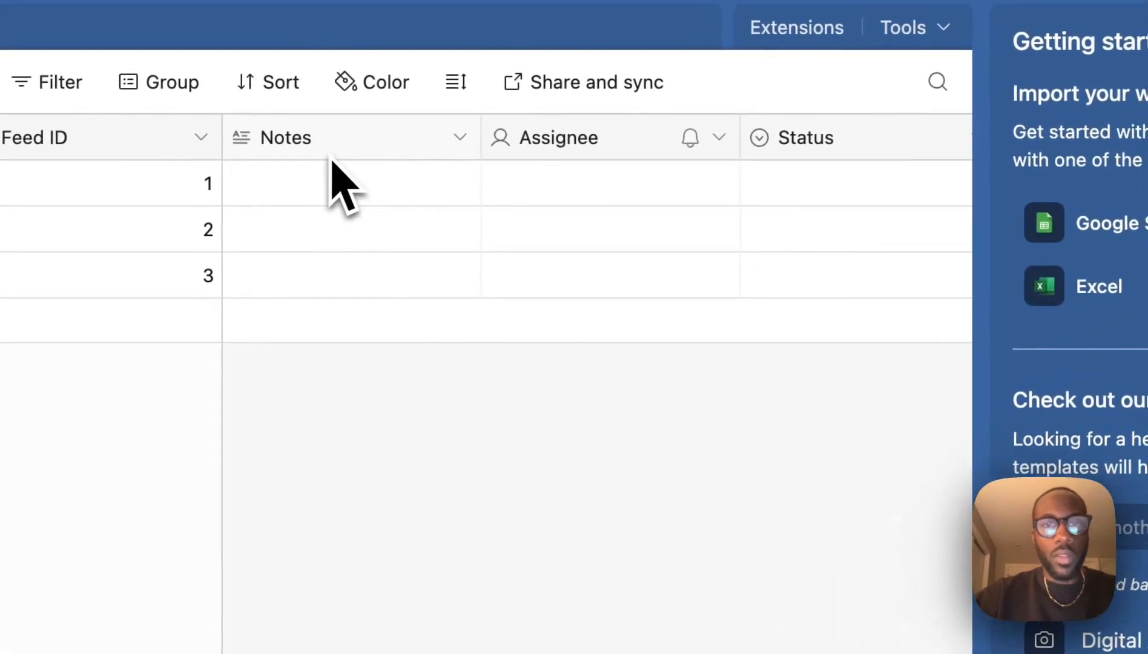
Step: Rename the Notes field to Post, keeping it as long text, and delete the Assignee field
double_click(534, 80)
type("Post")
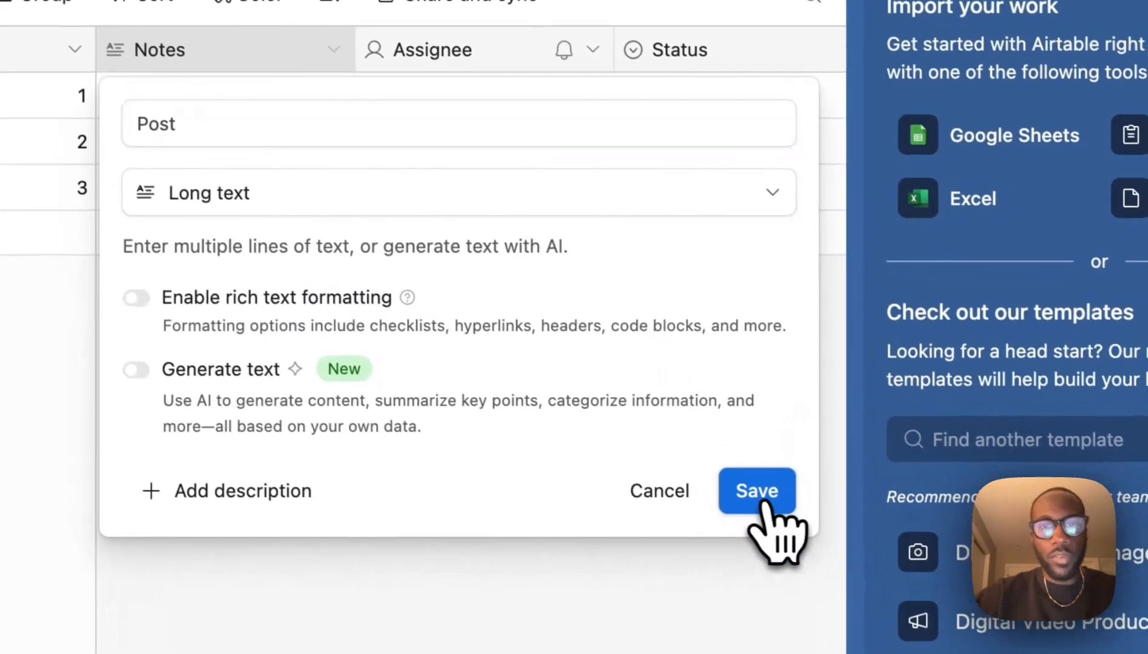
left_click(883, 578)
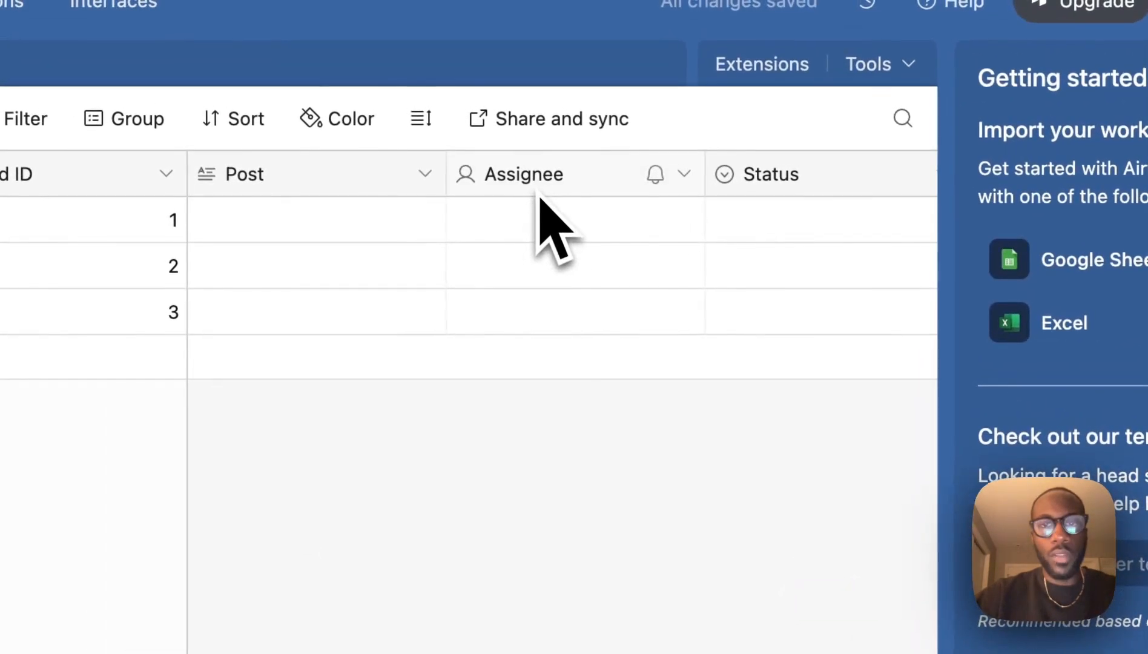
right_click(590, 184)
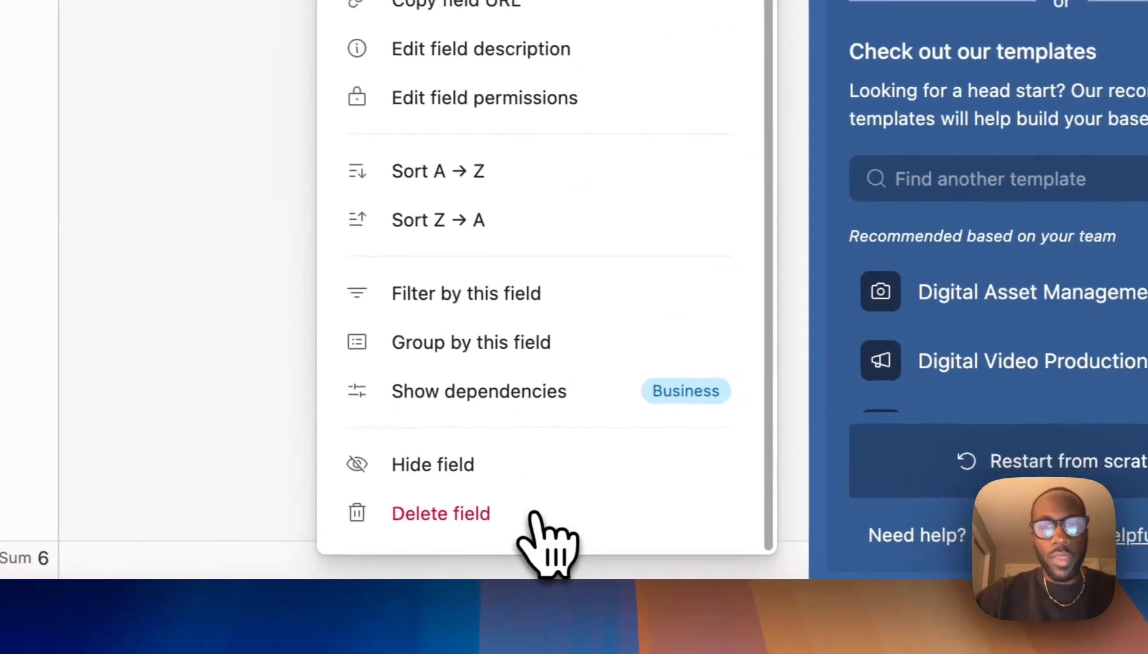
left_click(536, 514)
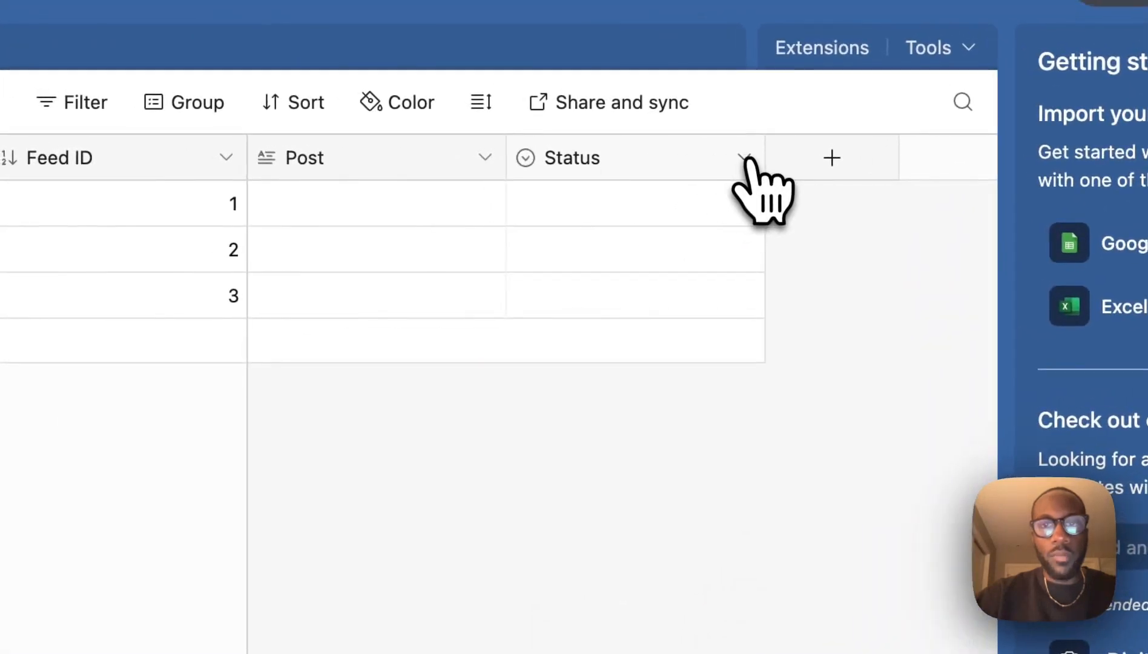
Step: Rename the Status field's three options from Todo, In progress and Done to Review, Approved and Pub
left_click(744, 158)
left_click(680, 225)
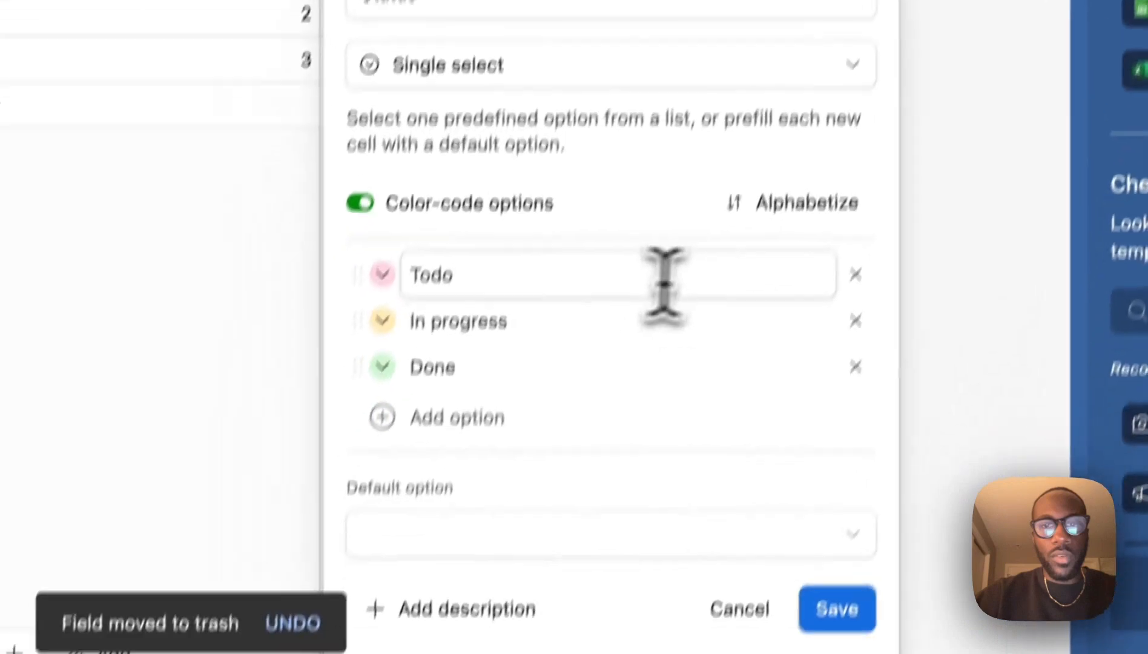
double_click(589, 519)
type("Review")
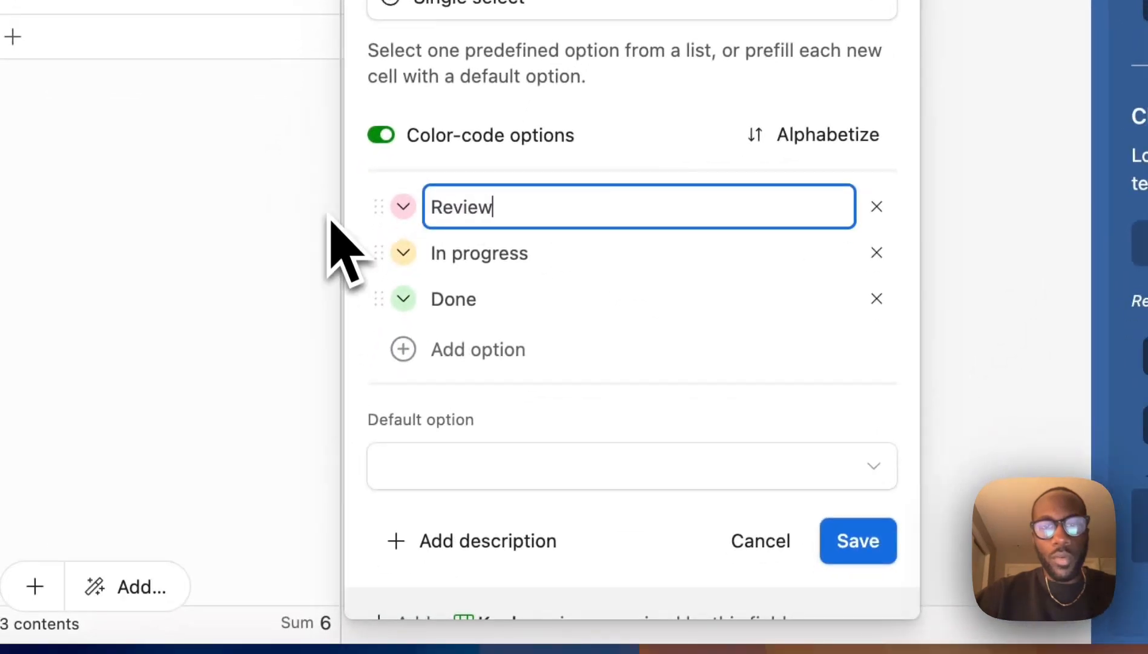
key("Tab")
type("Approved")
key("Tab")
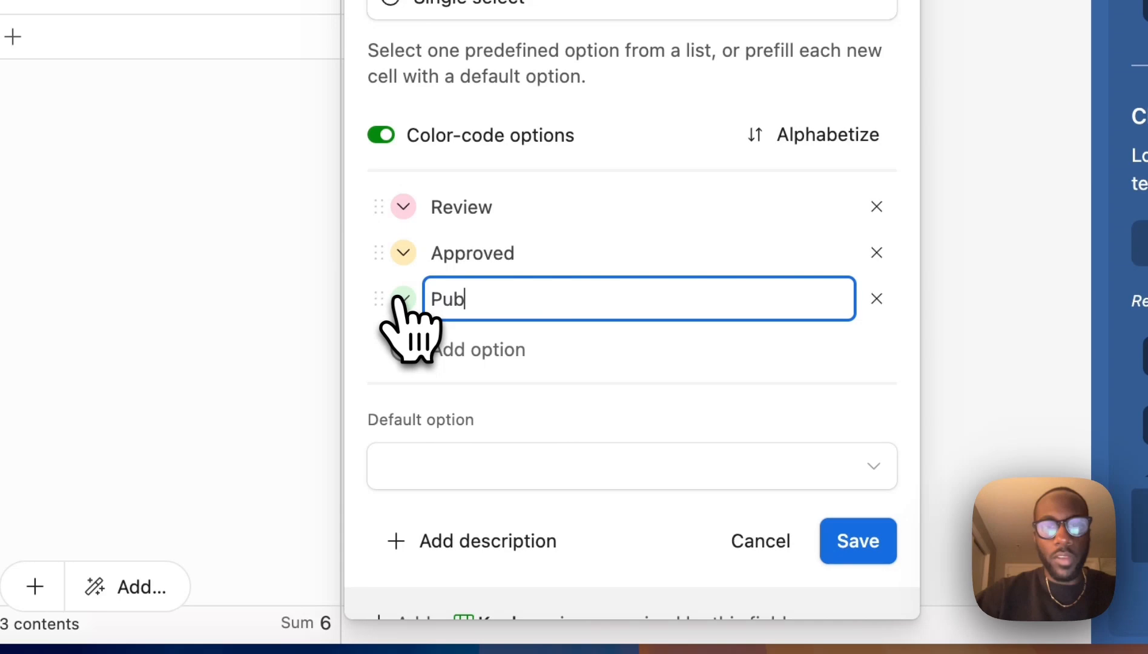
type("Pub")
key("Return")
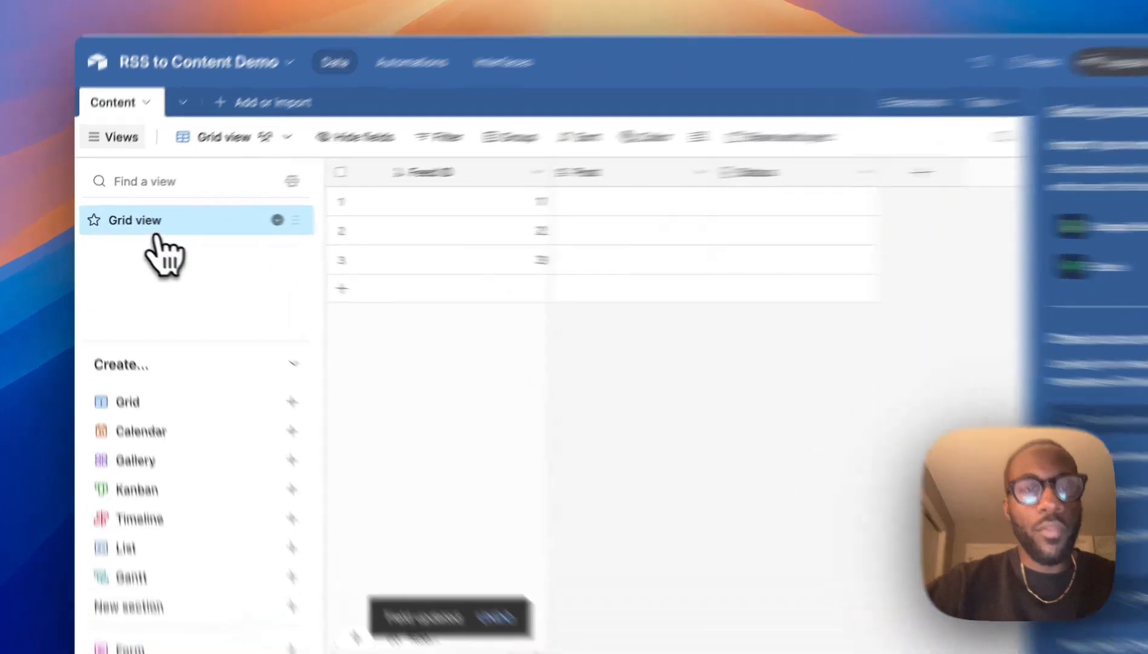
Step: Duplicate the Content table's Grid view and its copy to make three grid views
right_click(151, 227)
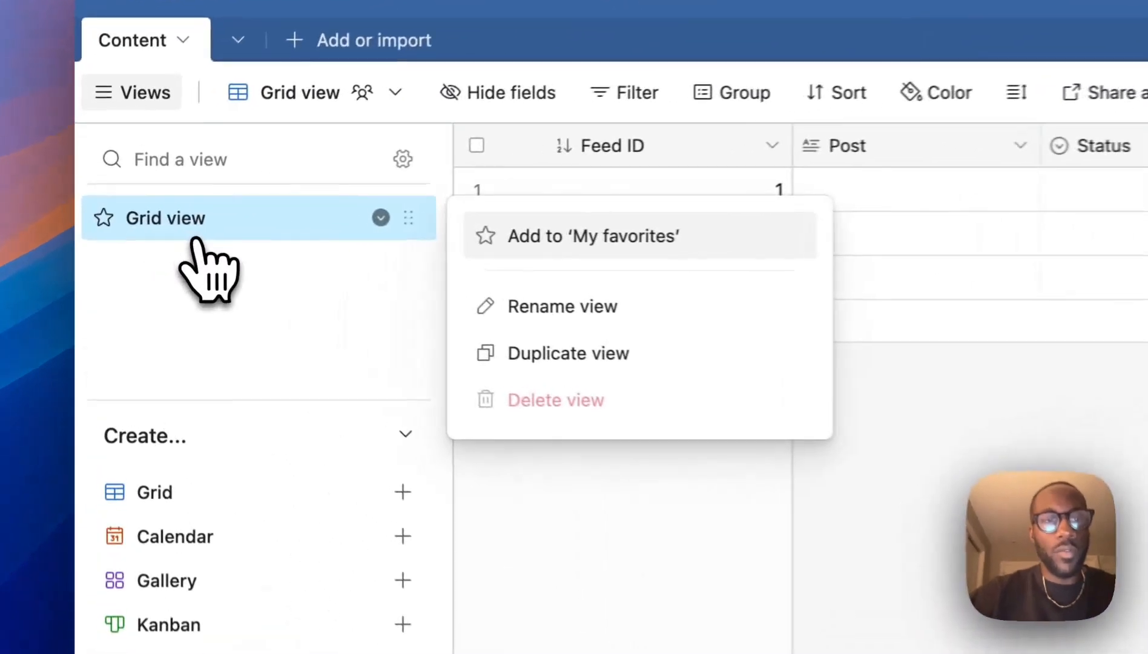
left_click(560, 361)
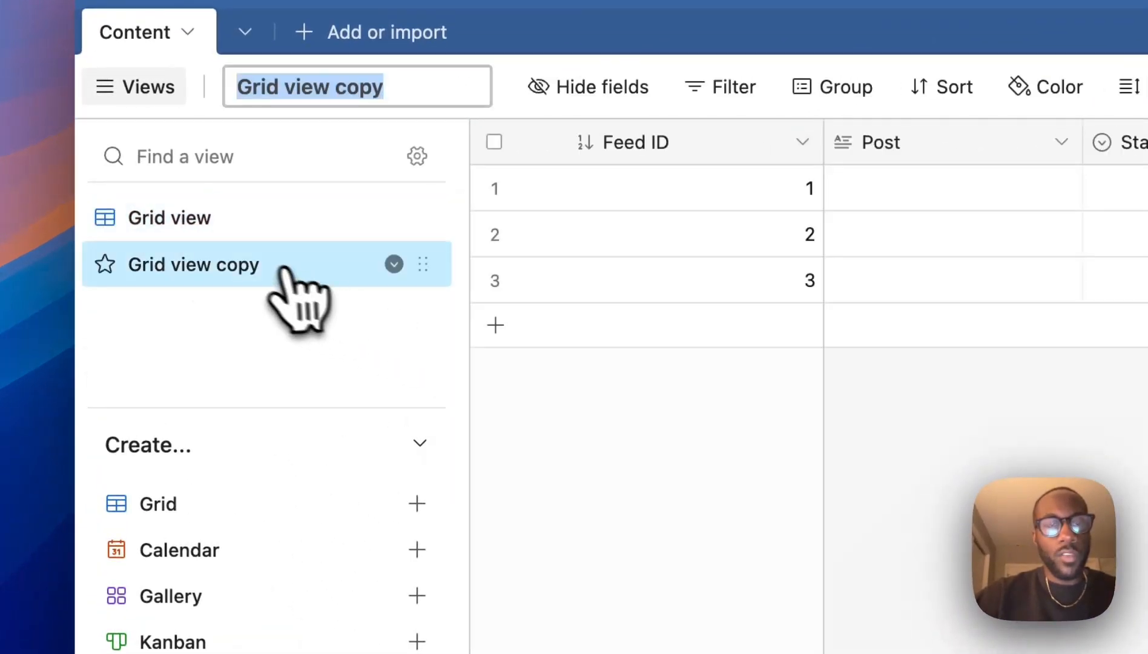
right_click(233, 270)
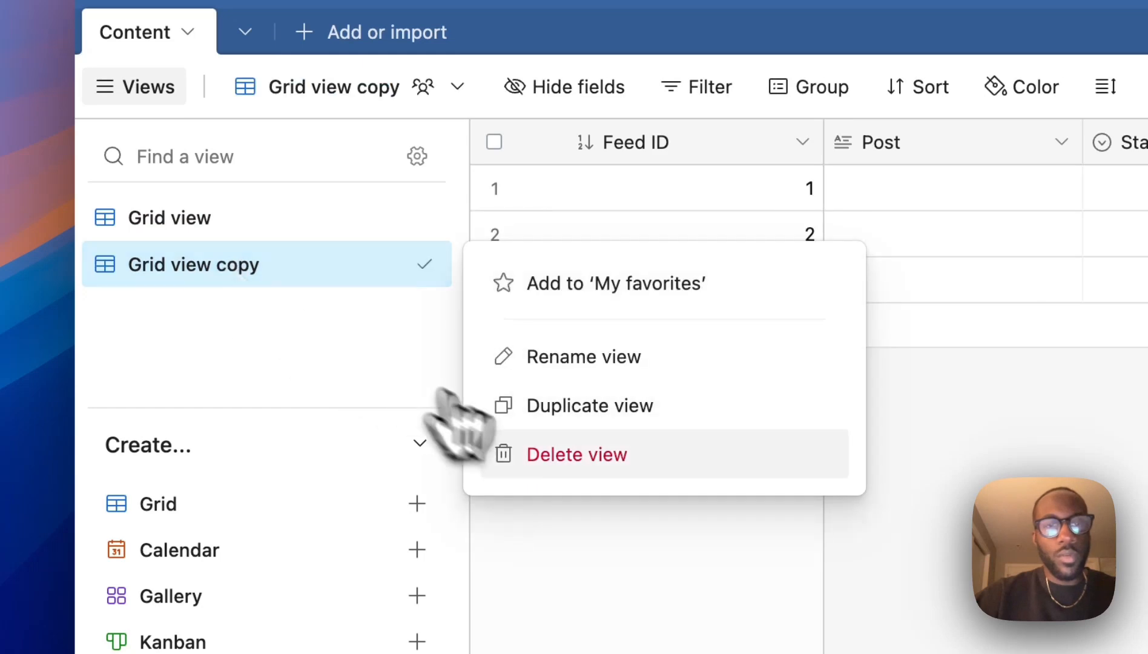
left_click(547, 410)
Step: Rename the three grid views of the Content table to Review, Publish and Published
double_click(180, 219)
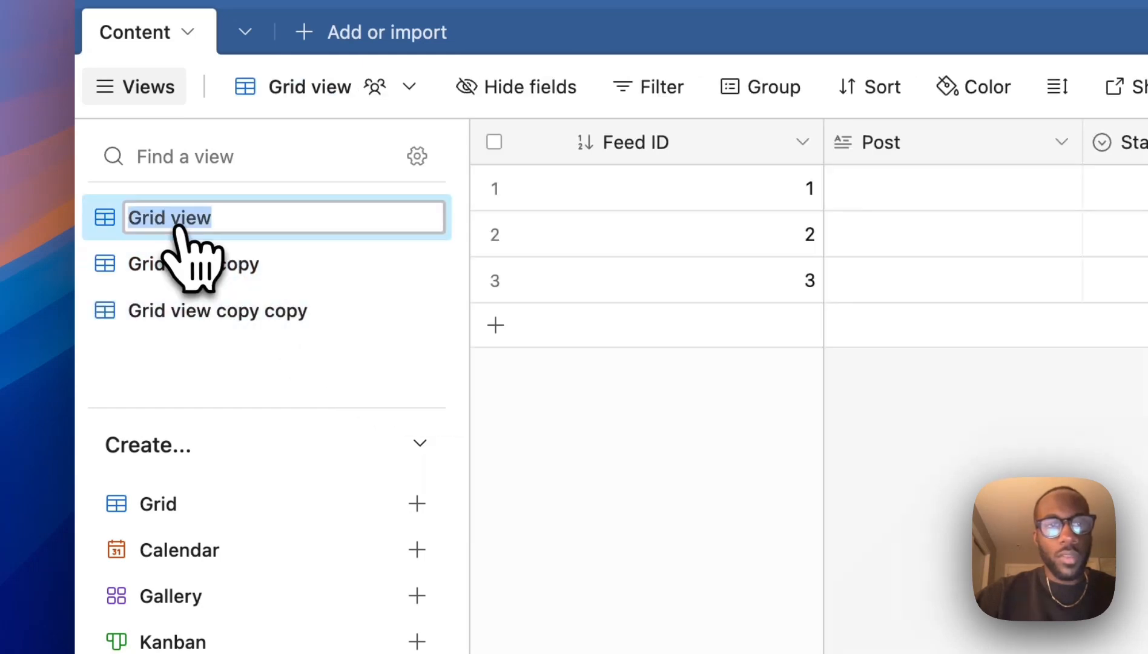
type("Review")
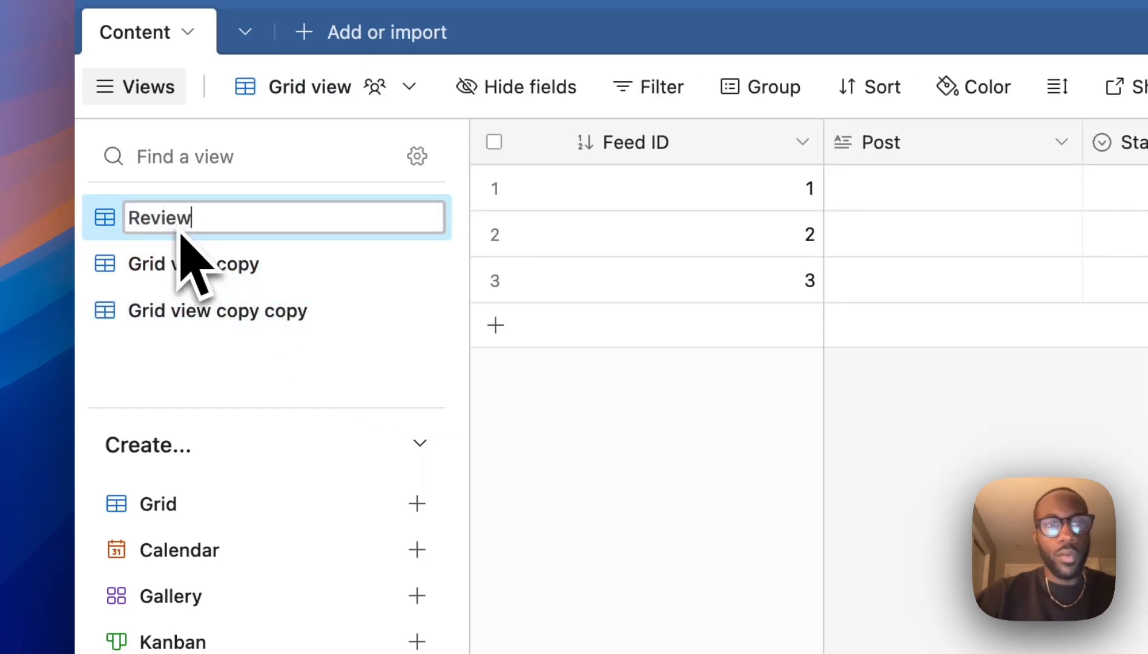
double_click(205, 264)
type("Publish")
key("Return")
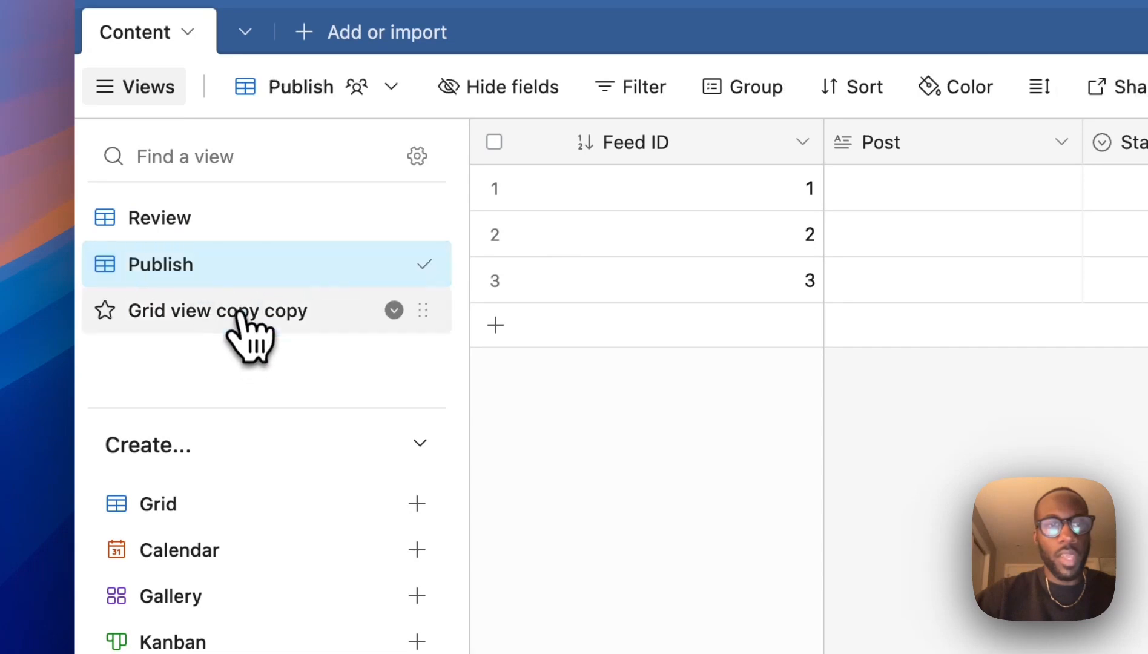
double_click(239, 308)
type("Publishd")
key("BackSpace")
type("ed")
key("Return")
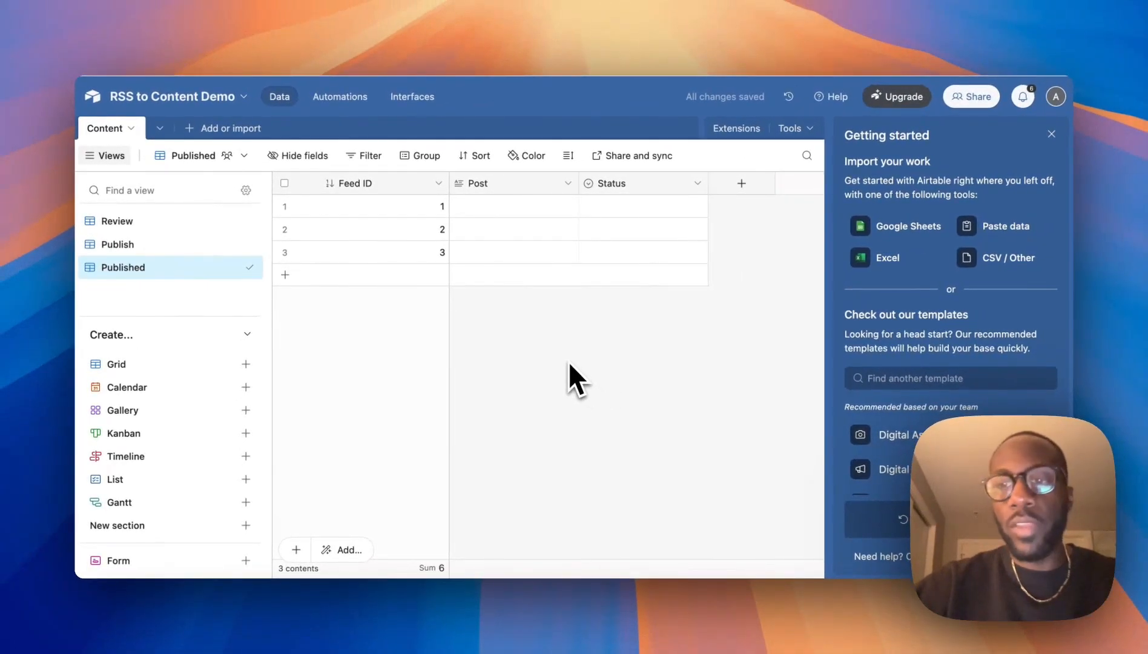
left_click(678, 211)
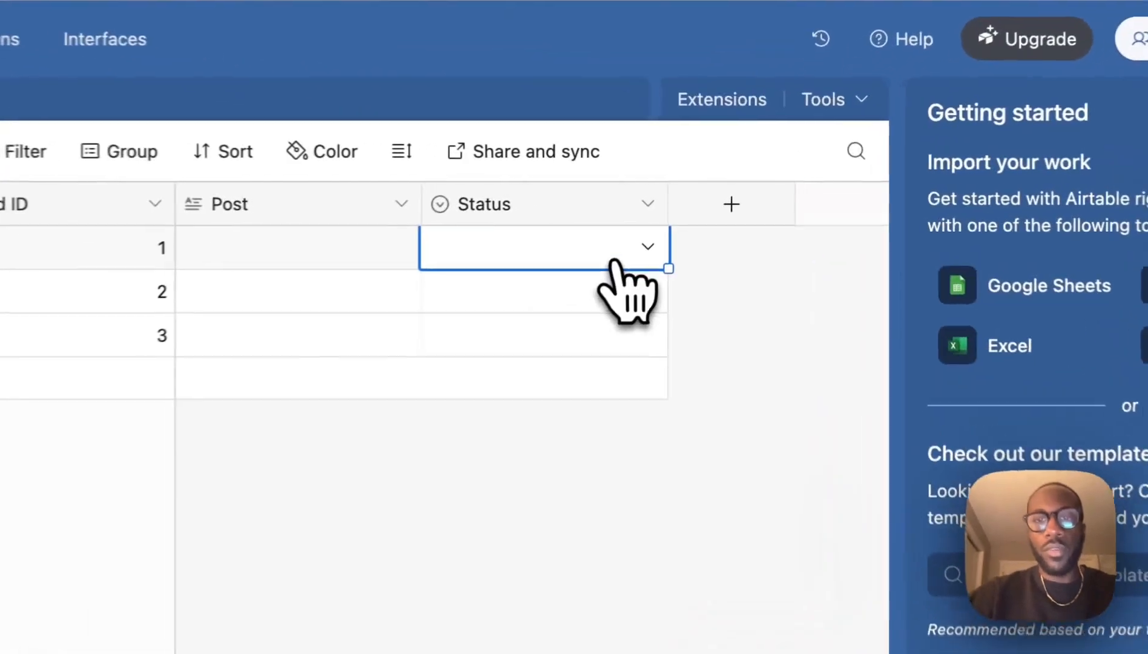
left_click(615, 261)
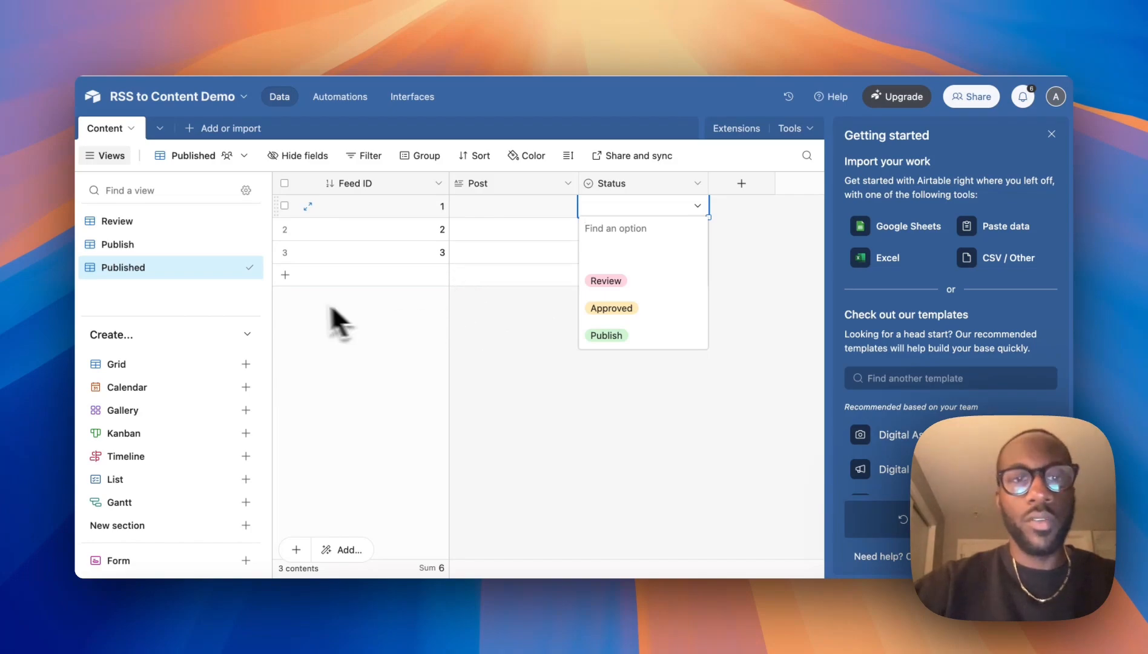
left_click(516, 368)
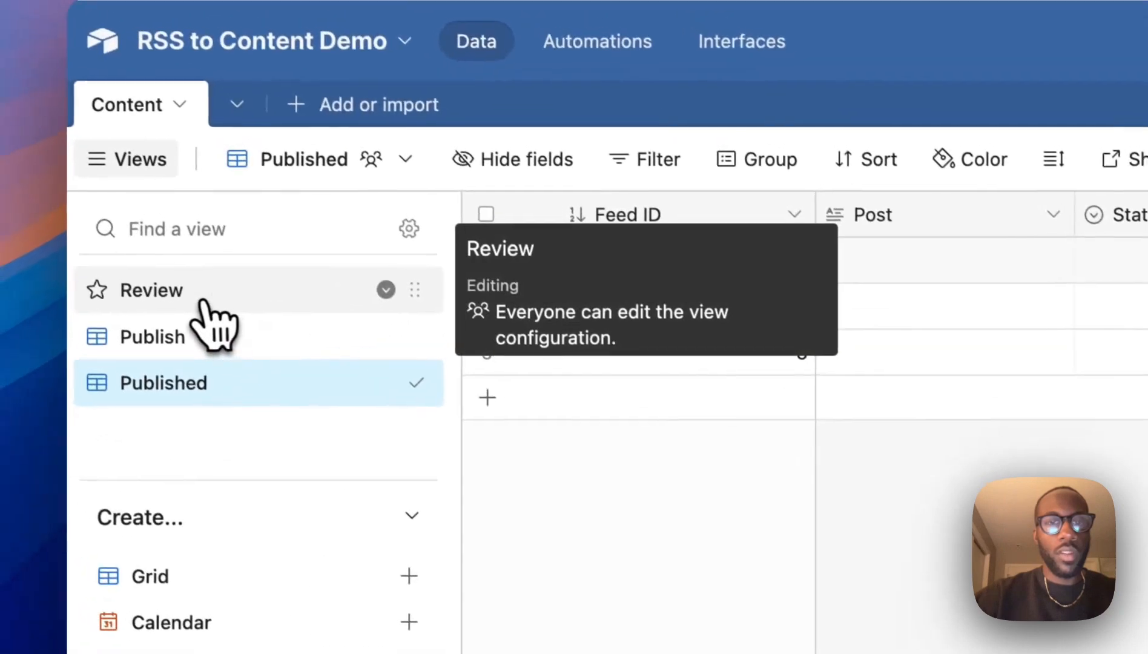
Step: Filter the Review view to show only records where Status is Review
left_click(84, 190)
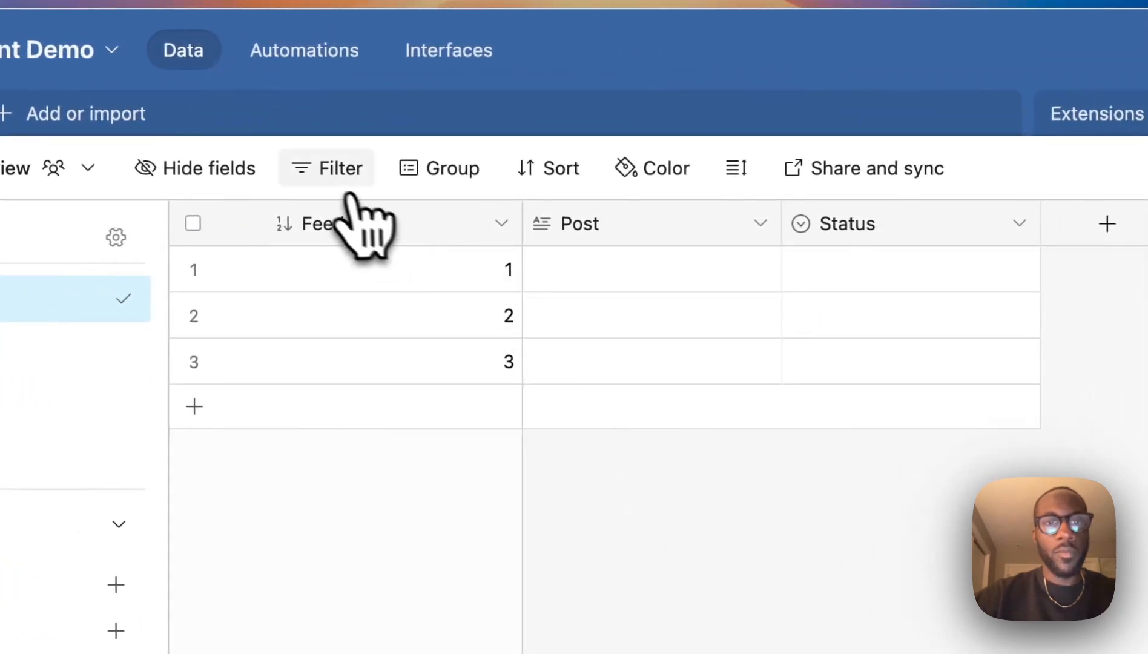
left_click(330, 167)
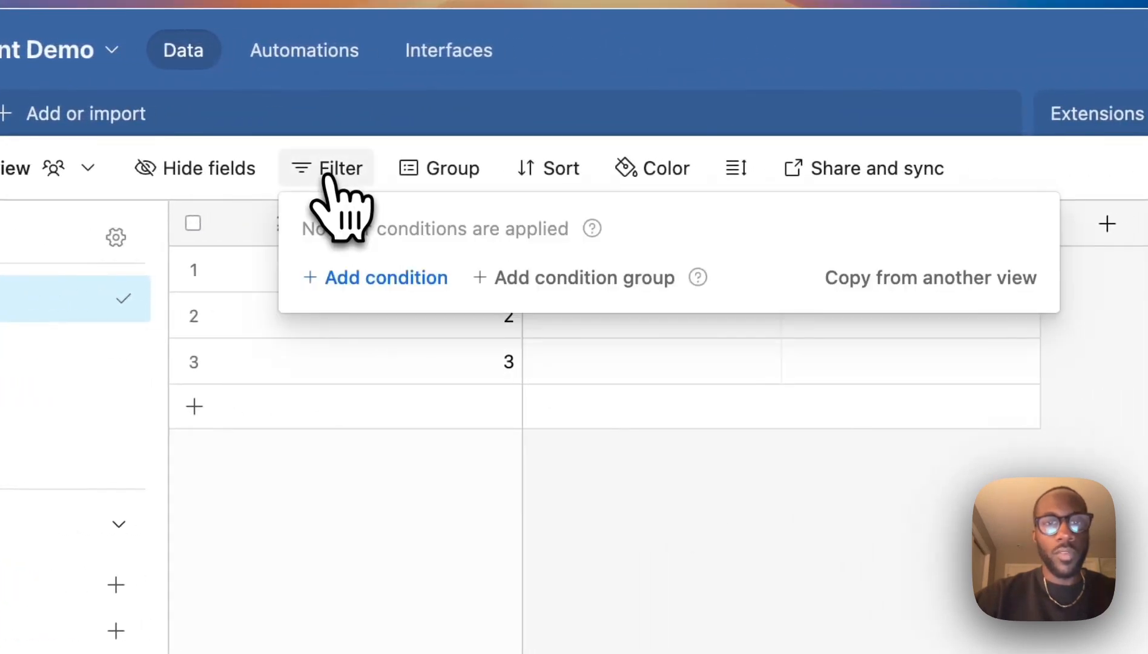
left_click(418, 279)
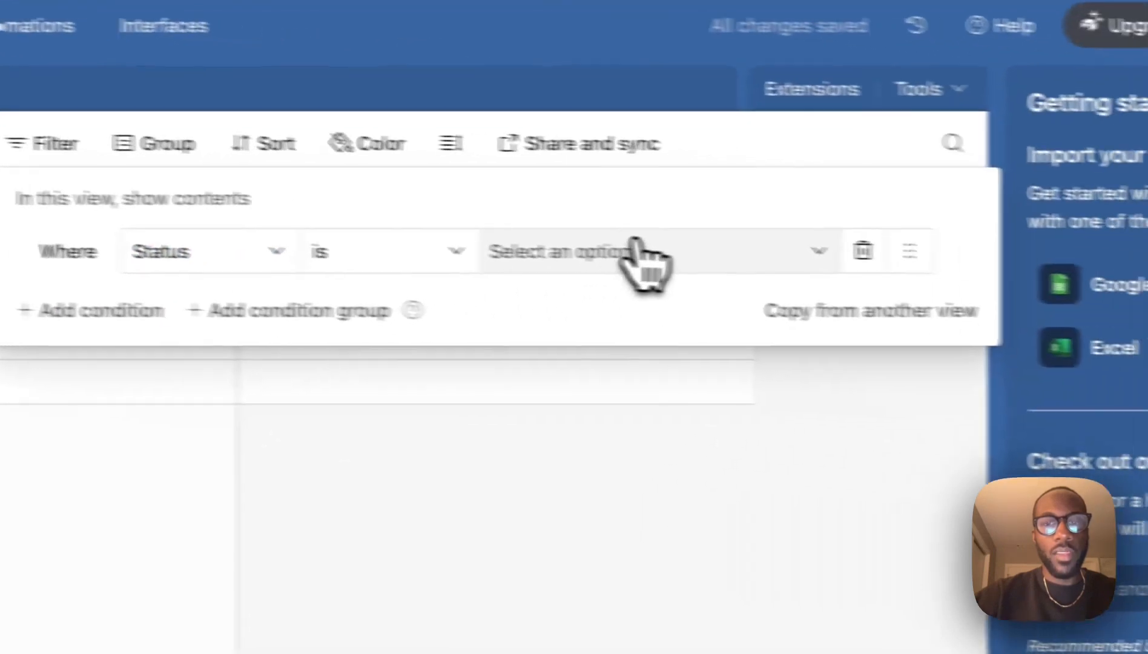
left_click(908, 277)
left_click(865, 399)
left_click(414, 375)
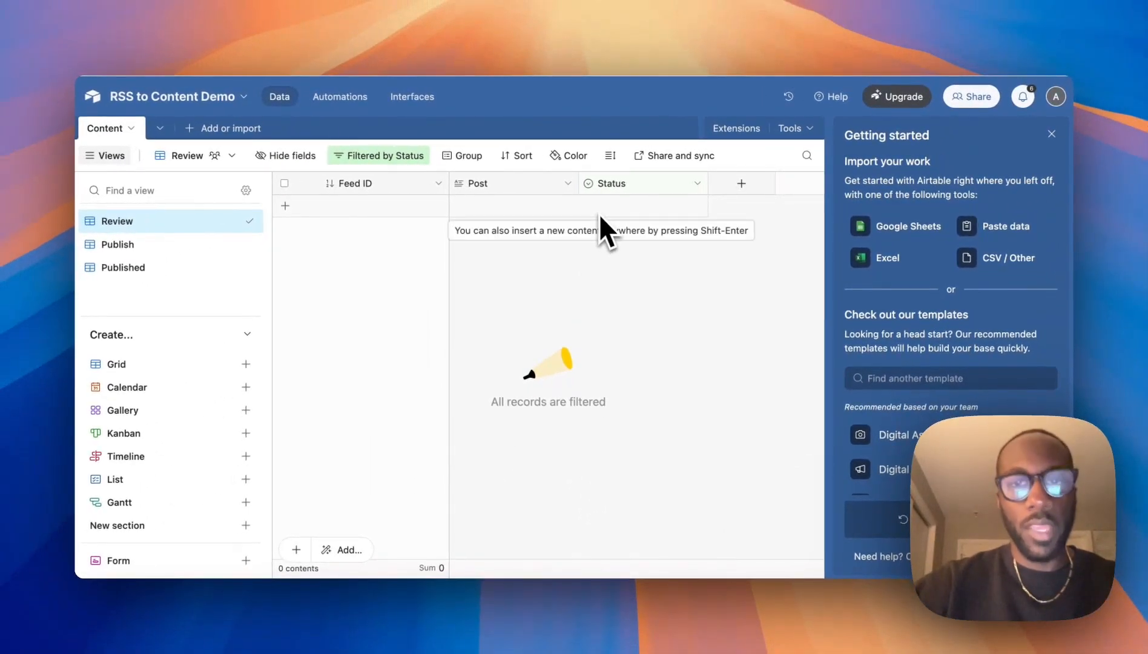
Step: Filter the Publish view to show only records where Status is Approved
left_click(120, 246)
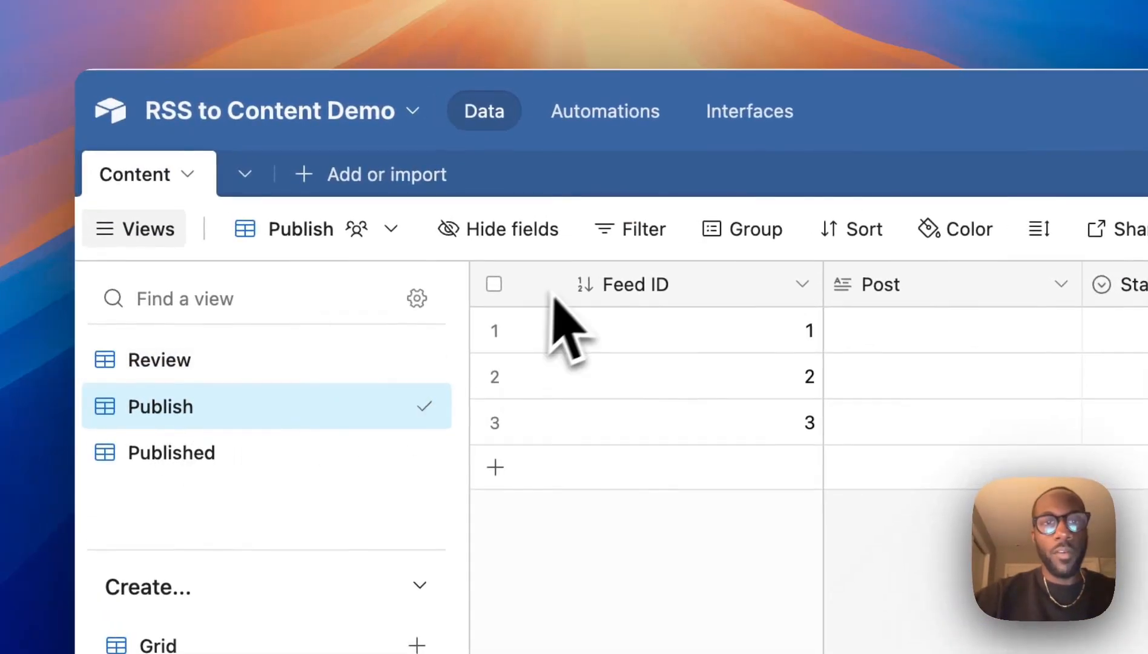
left_click(630, 229)
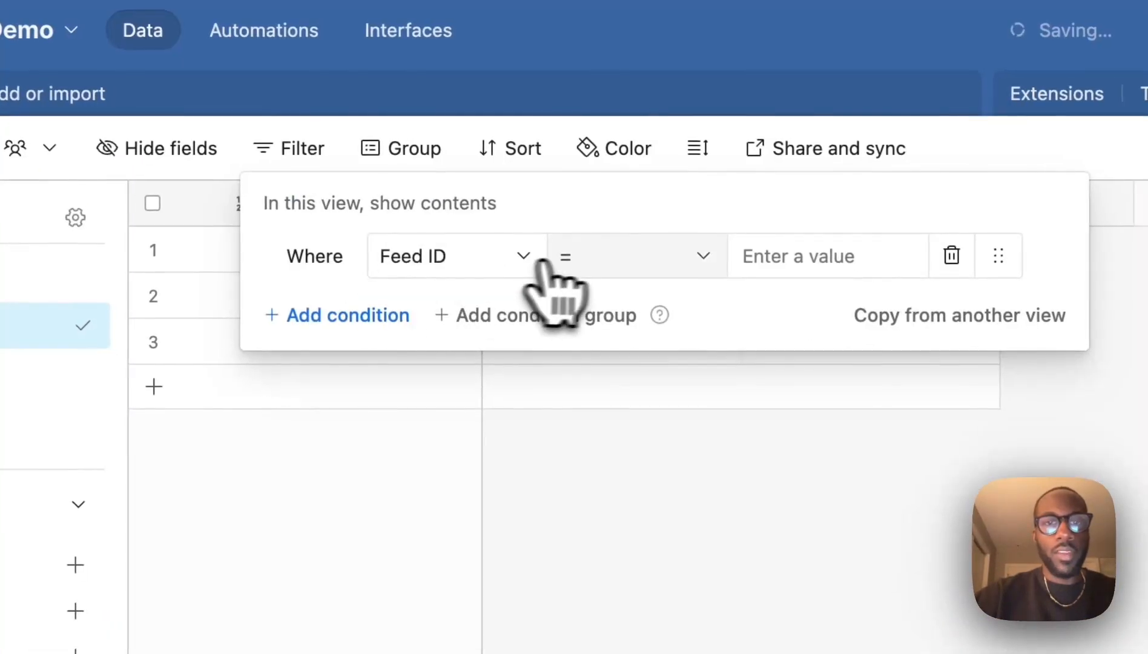
left_click(836, 339)
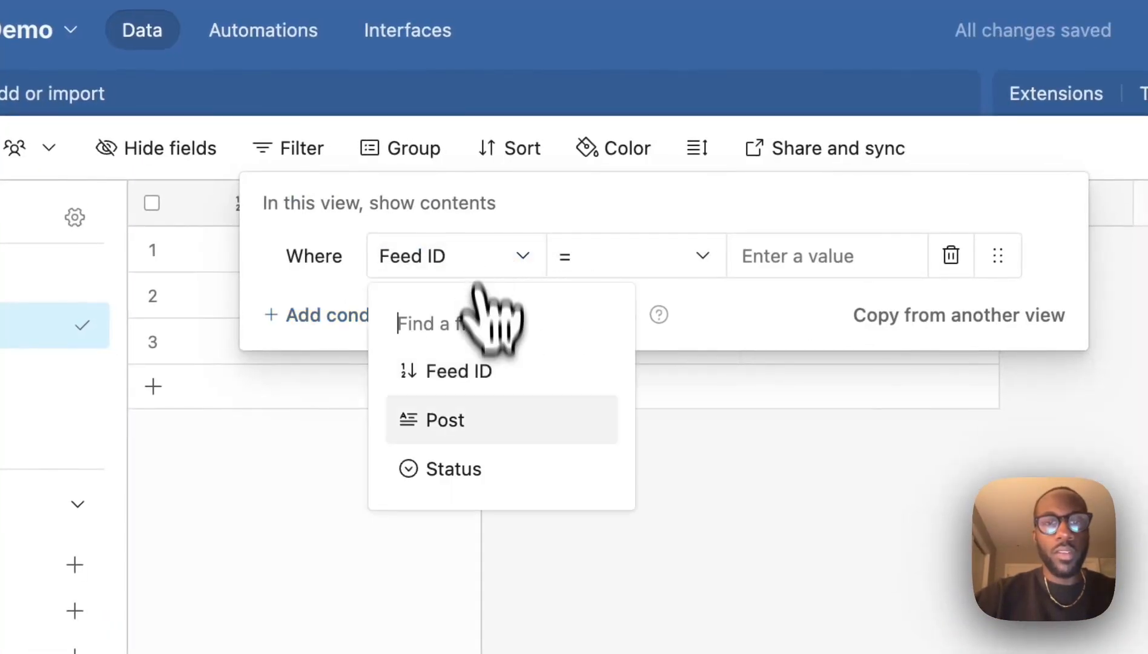
left_click(488, 467)
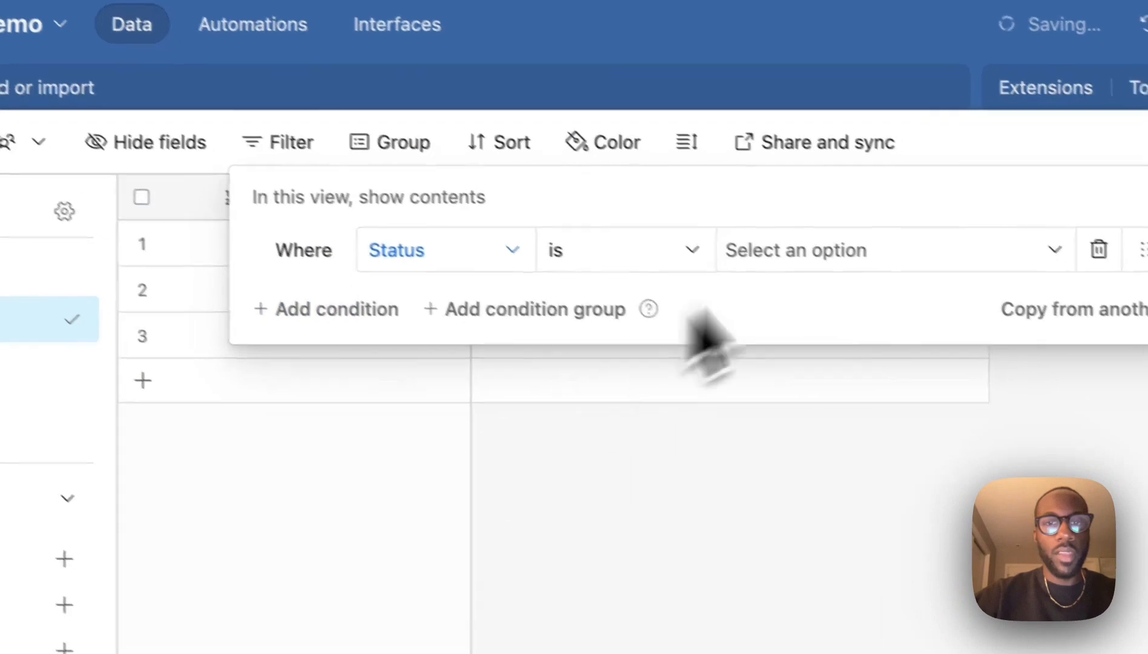
left_click(878, 258)
left_click(844, 433)
left_click(780, 418)
Step: Filter the Published view to show only records where Status is Publish
left_click(210, 410)
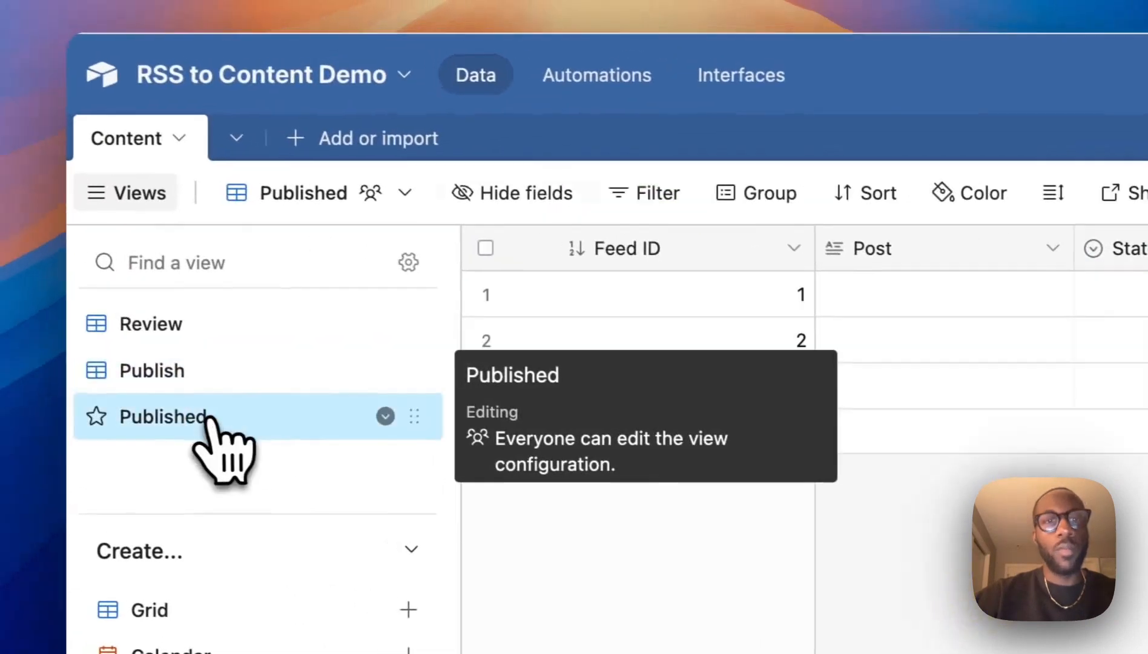
left_click(245, 109)
left_click(321, 232)
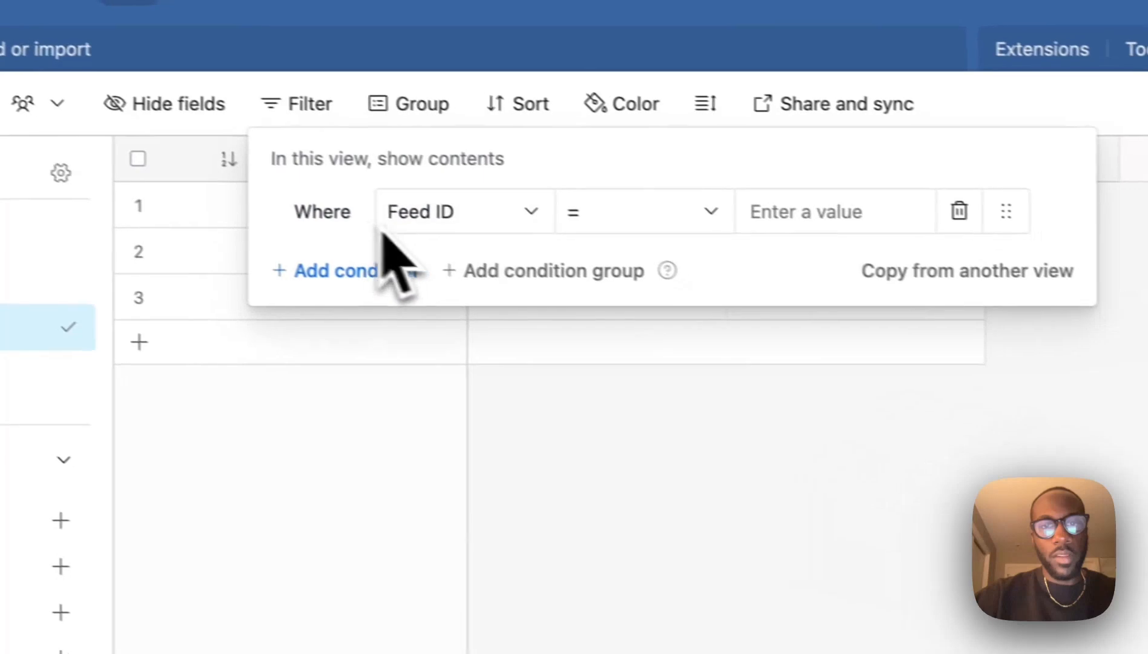
left_click(509, 225)
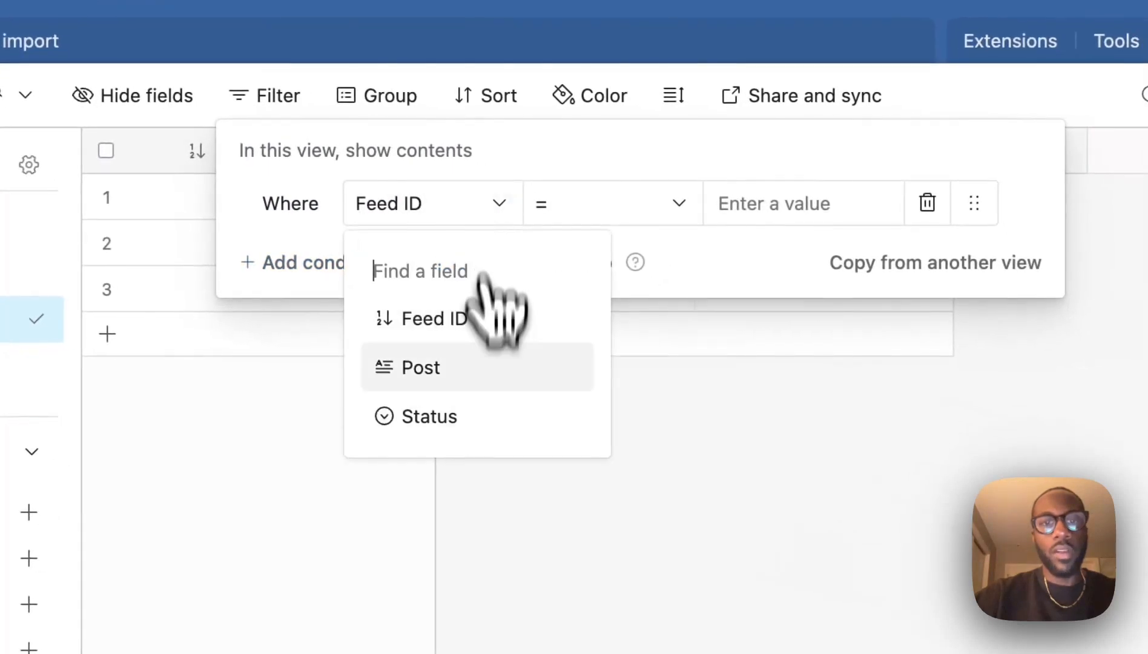
left_click(503, 424)
left_click(767, 206)
left_click(774, 431)
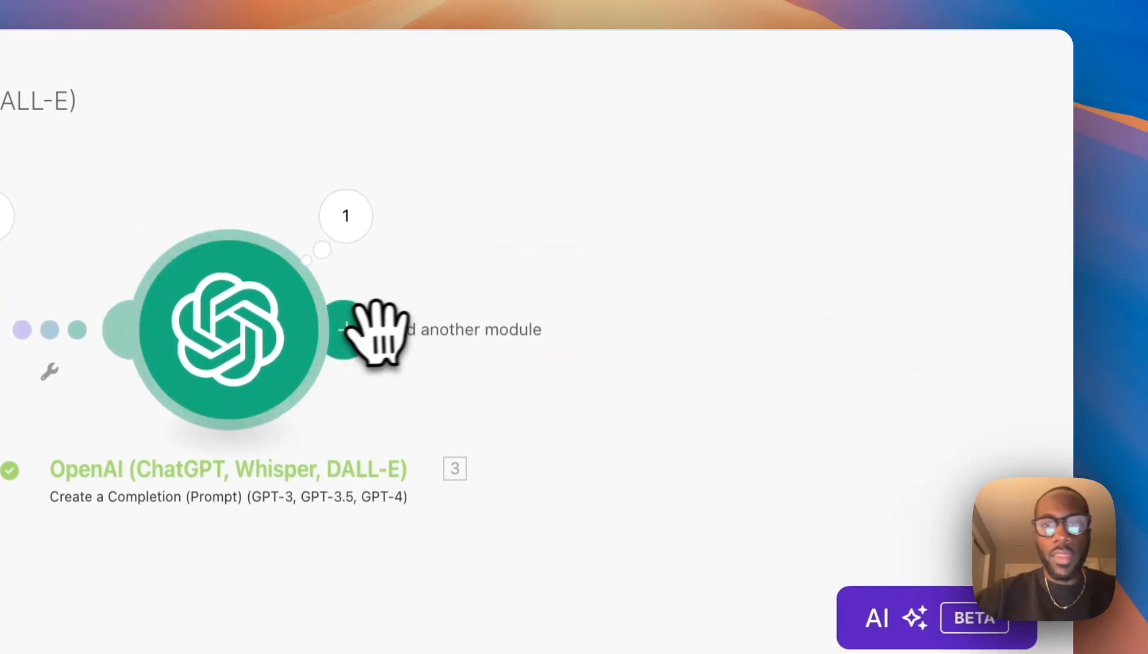
Step: In the Make scenario, add an Airtable Create a Record module after the OpenAI module
left_click(357, 330)
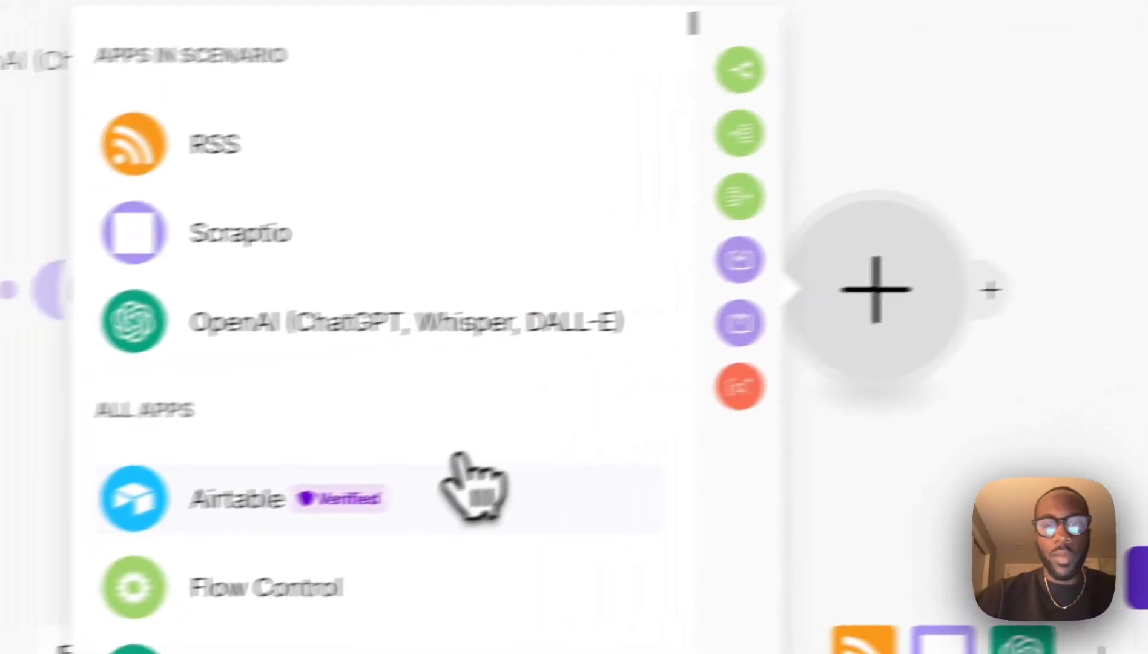
left_click(572, 486)
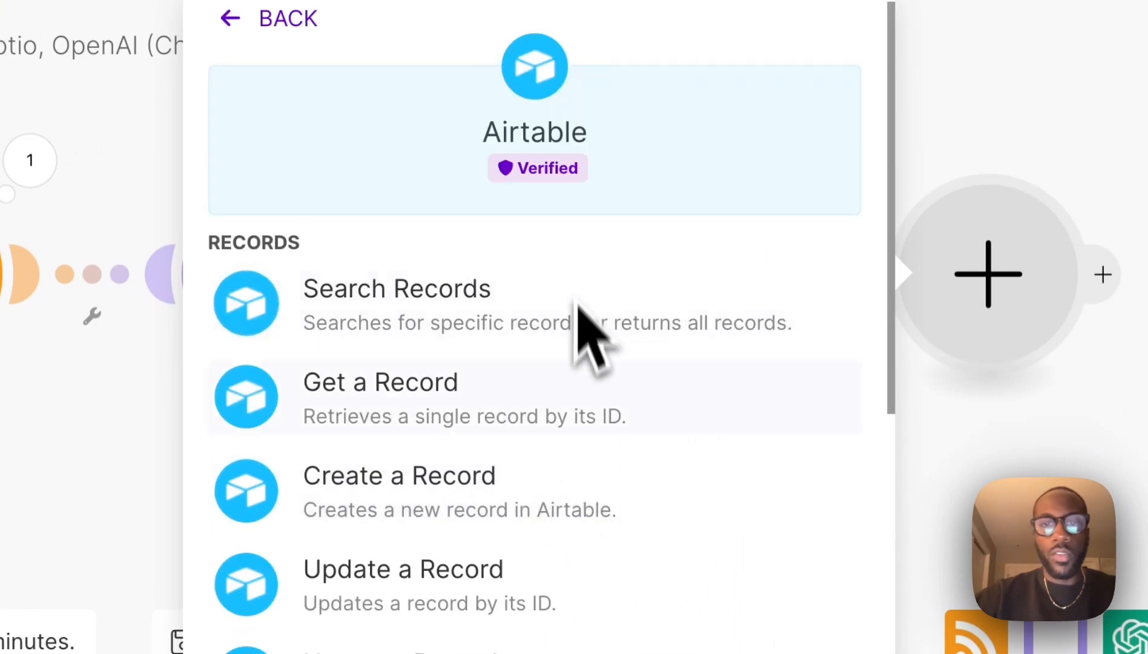
left_click(591, 489)
Step: Create an Airtable OAuth connection named RSS to Content Demo and grant it access to the RSS to Content Demo base
left_click(809, 169)
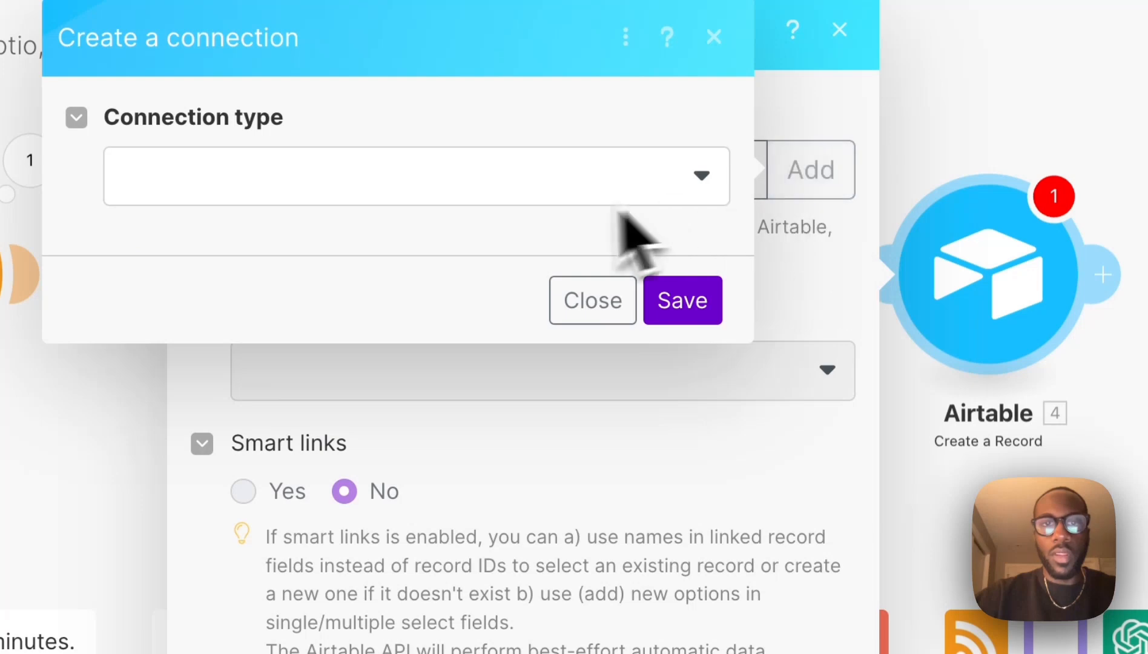
left_click(572, 182)
left_click(509, 284)
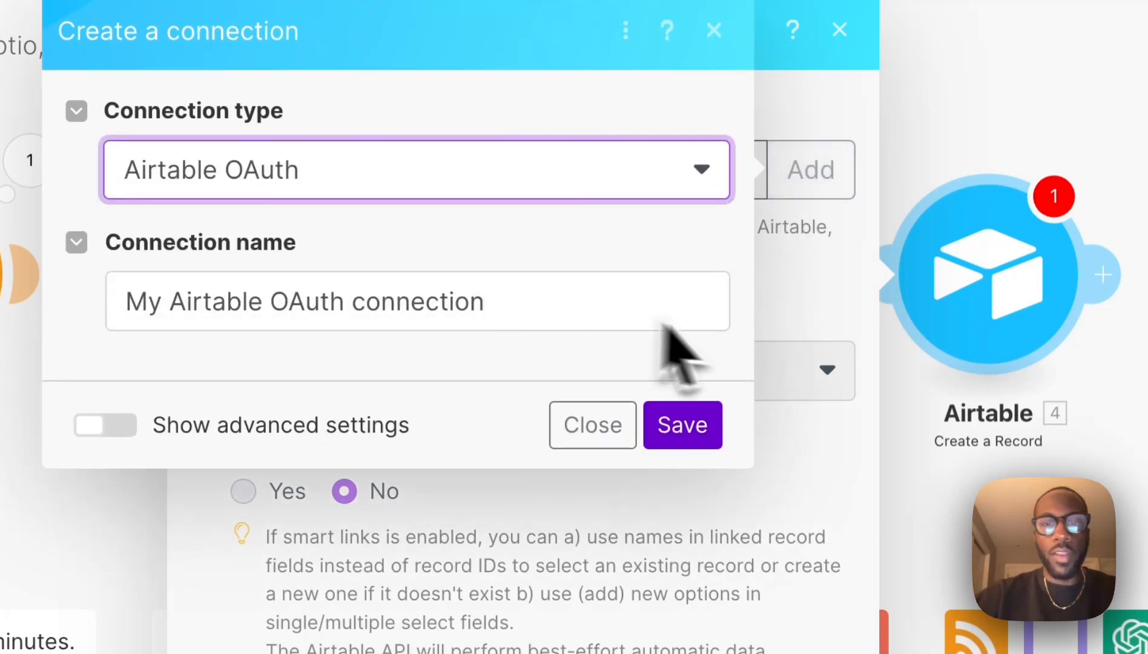
left_click_drag(522, 308, 48, 239)
type("RSS ")
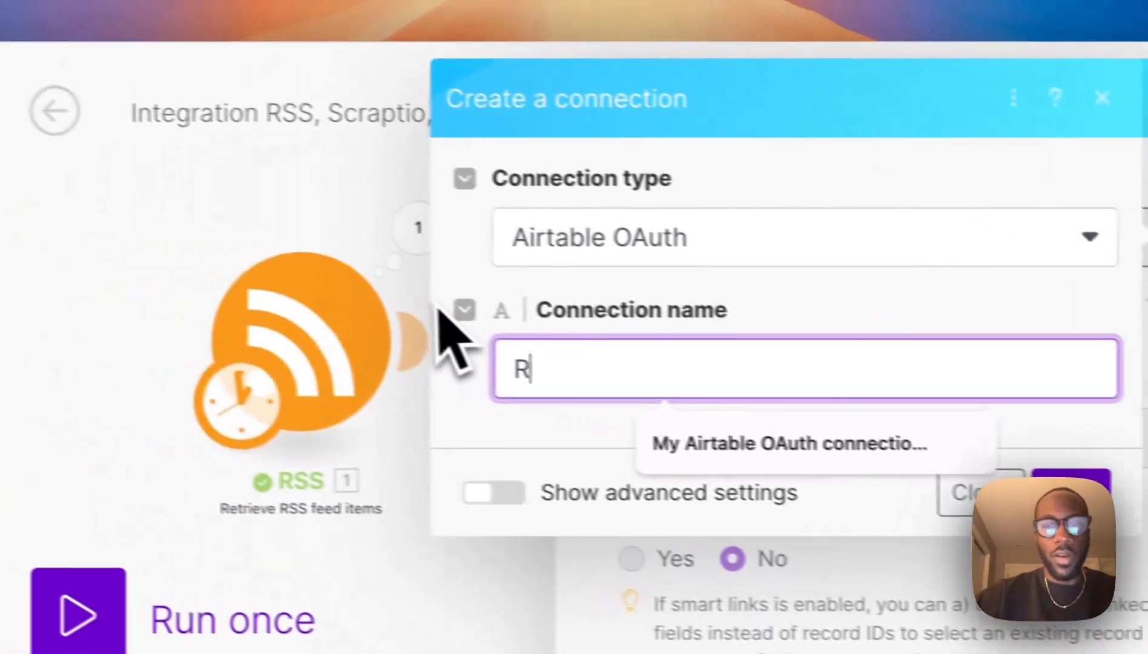
type("to Content ")
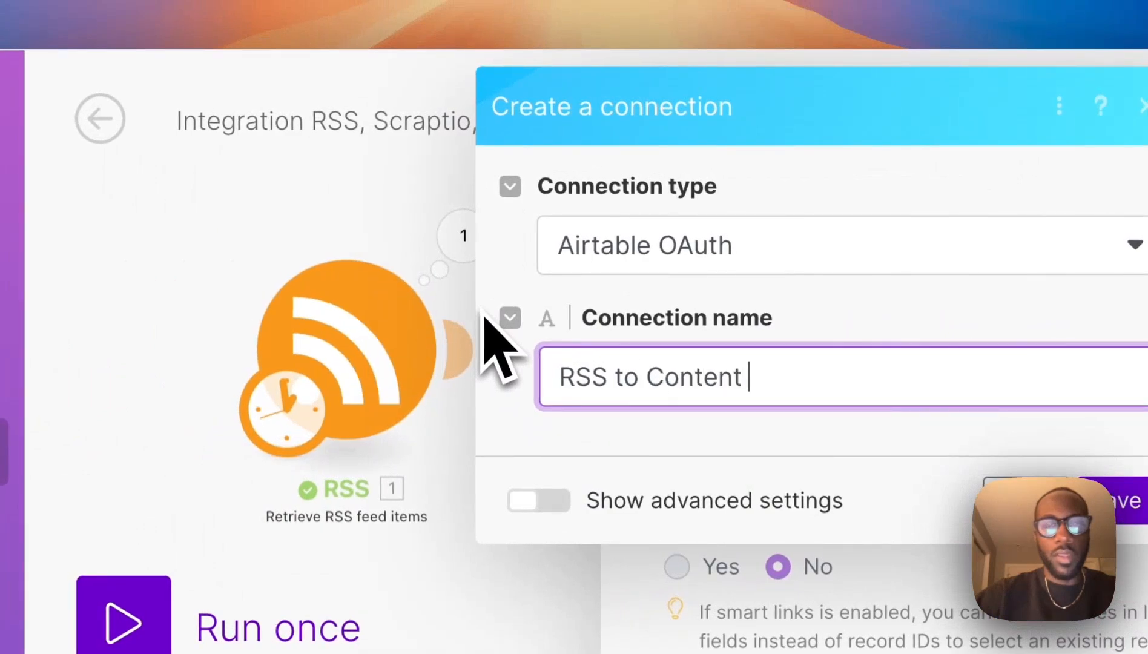
type("Demo")
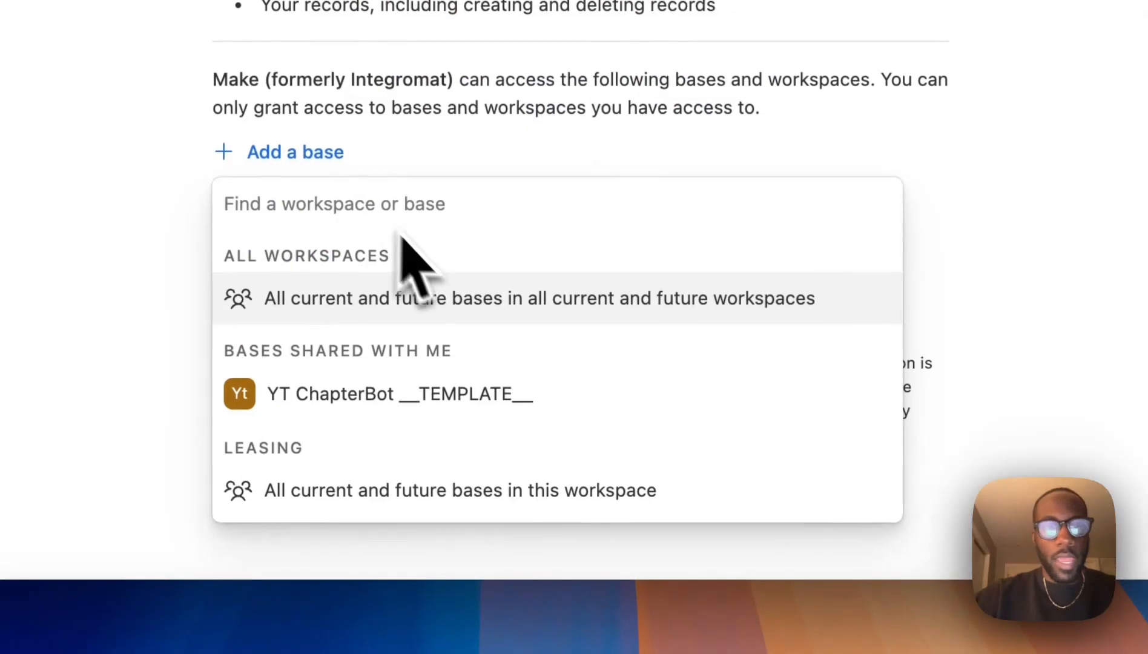
scroll(418, 266, "down", 10)
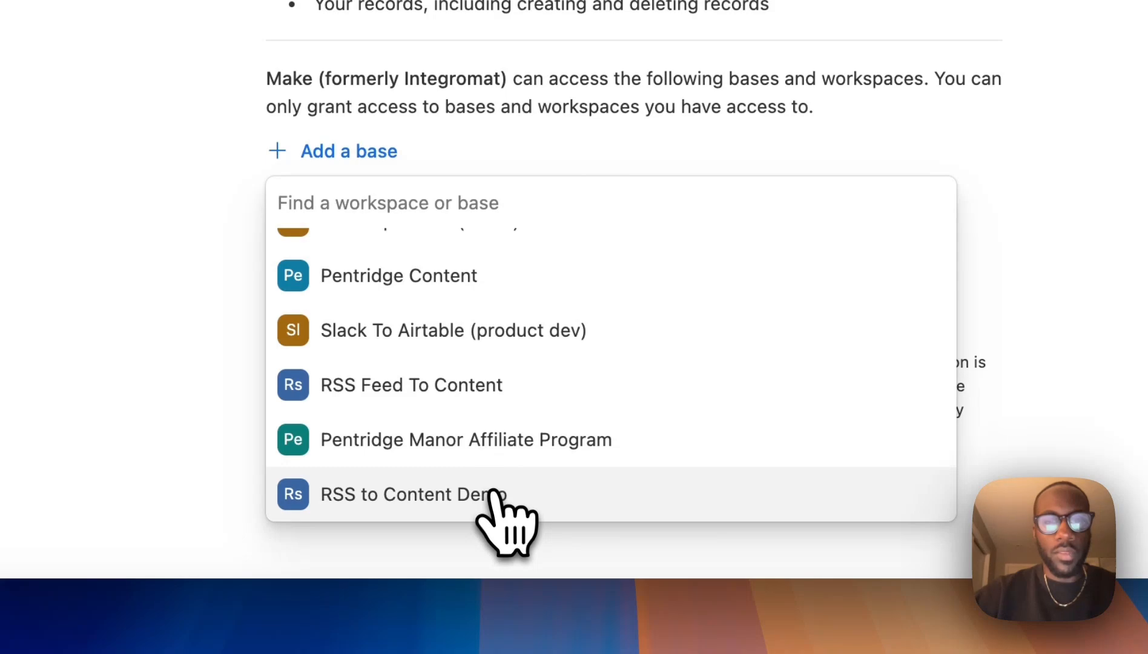
left_click(495, 498)
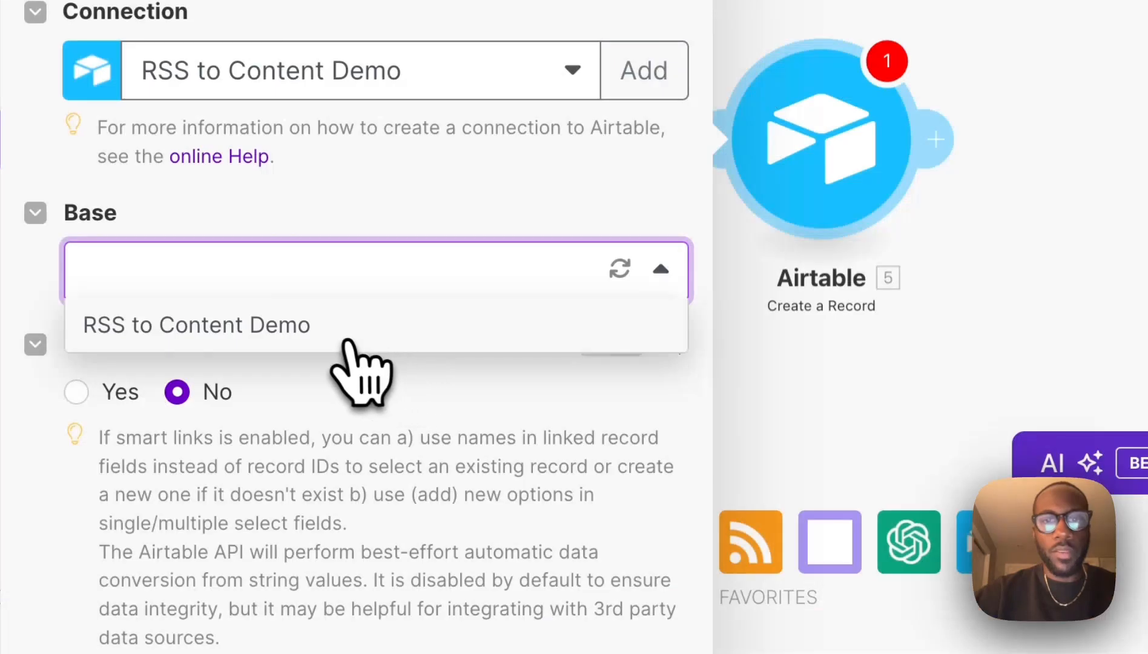
Step: Set the Airtable module's base to RSS to Content Demo and its table to Content
left_click(339, 339)
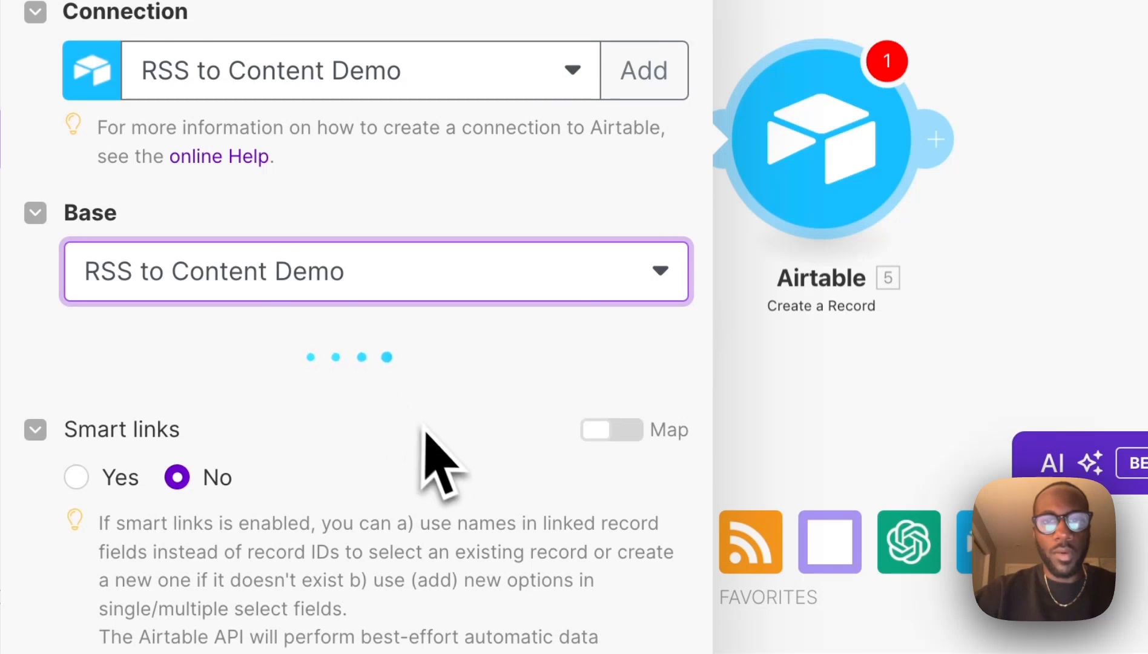
left_click(452, 435)
left_click(373, 308)
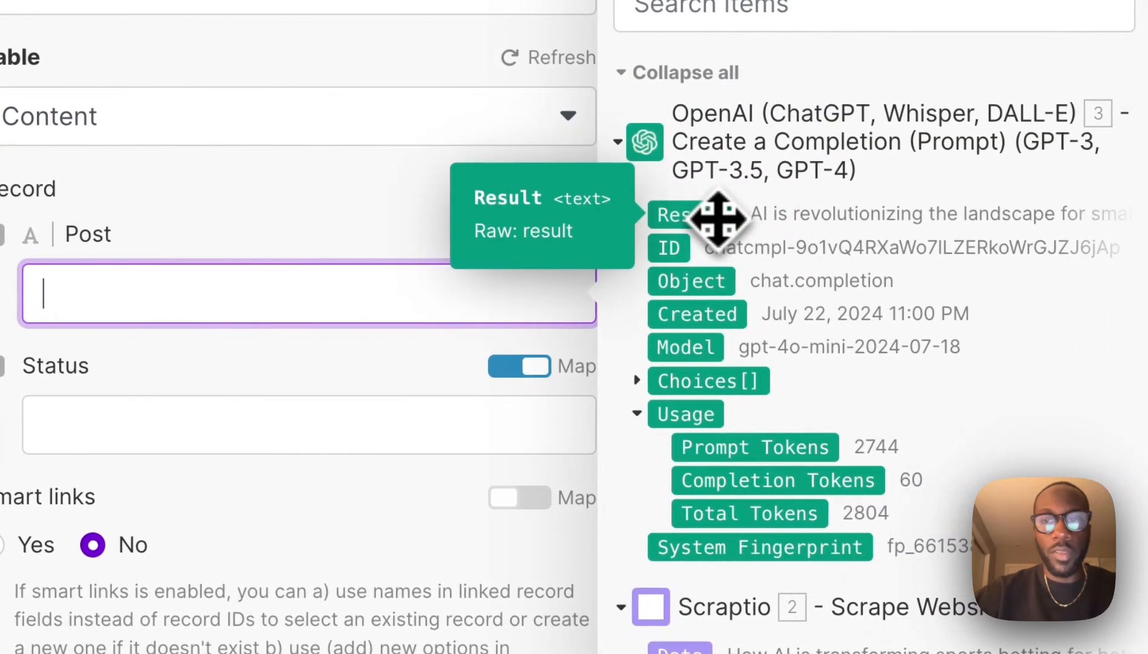
Step: Map the OpenAI Result to the record's Post field and set its Status to Review
left_click(719, 216)
left_click(423, 430)
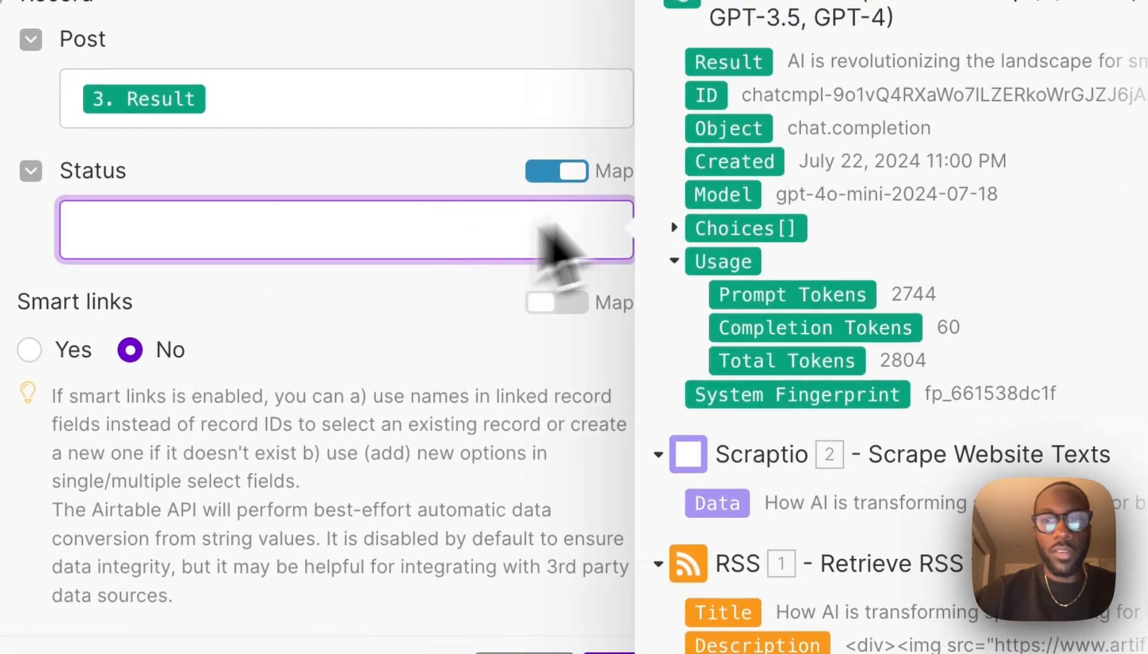
scroll(675, 240, "down", 4)
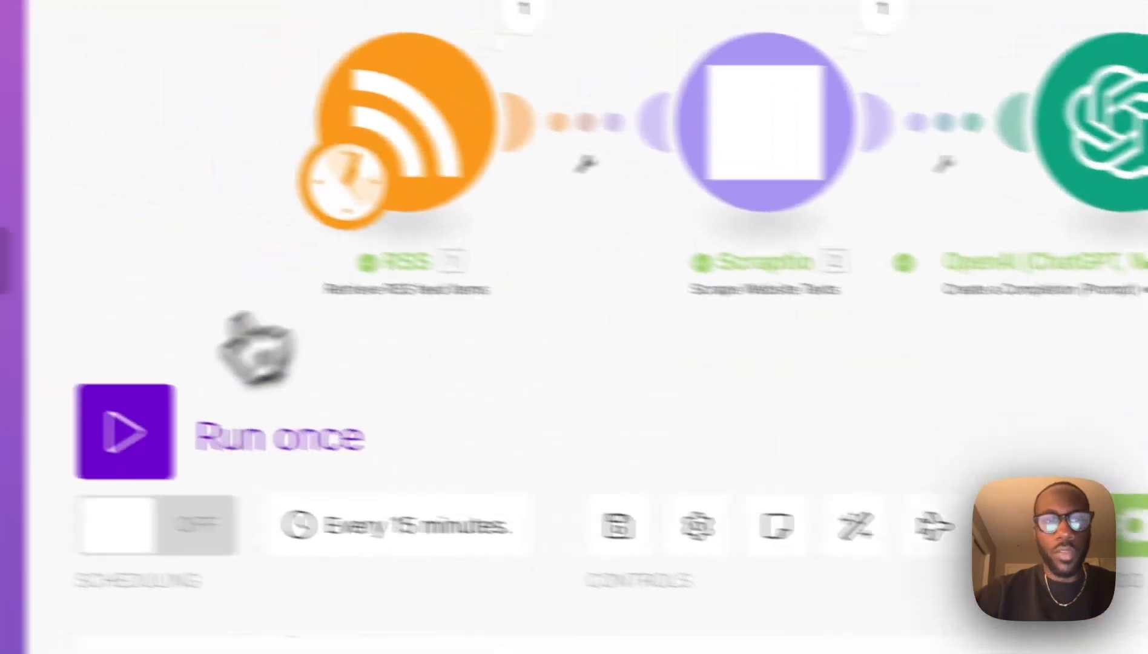
Step: Run the scenario once and read the new record's post in Airtable's Review view
left_click(281, 454)
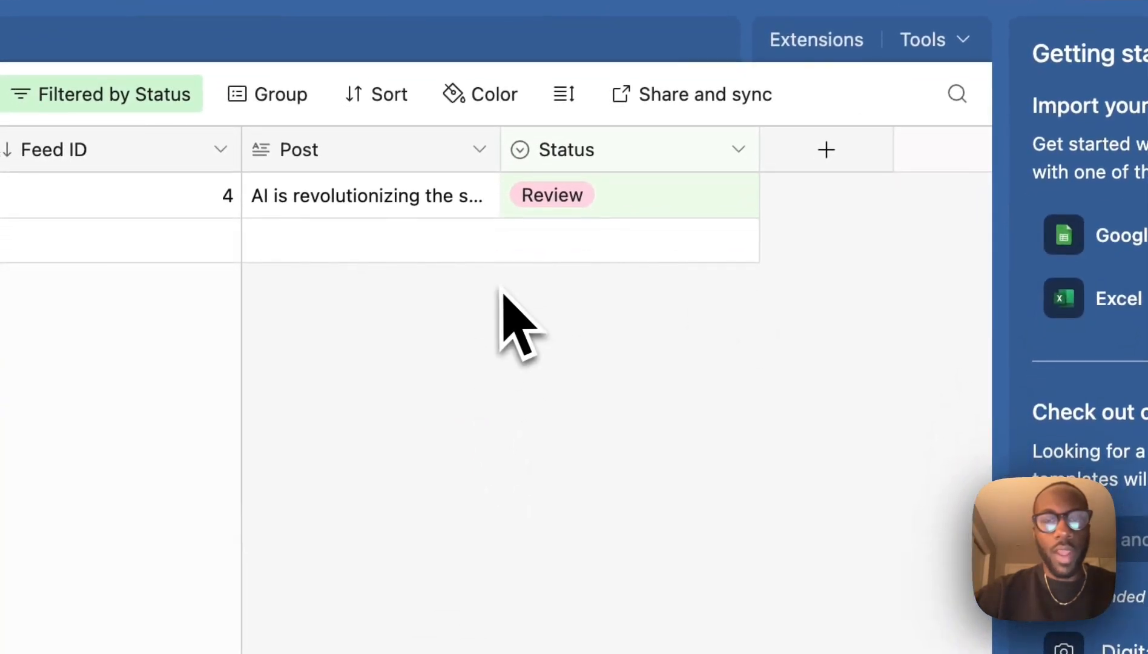
left_click(380, 209)
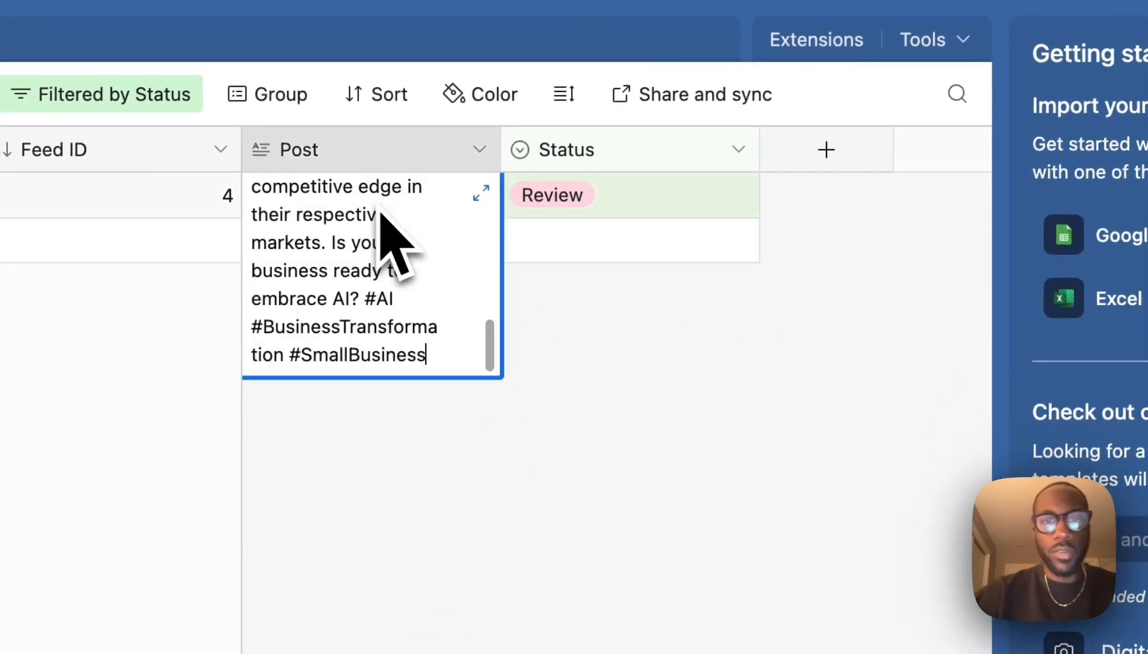
scroll(386, 287, "up", 5)
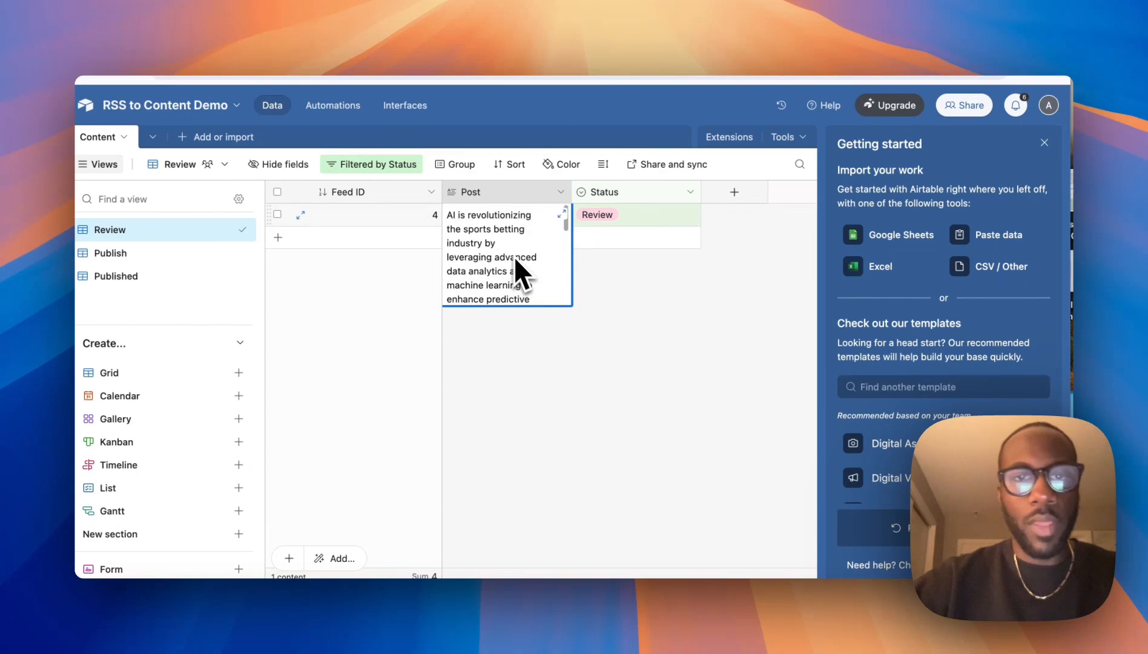
Step: Finish reading the new record's post, set its Status to Approved, and open the Publish view
scroll(515, 259, "down", 5)
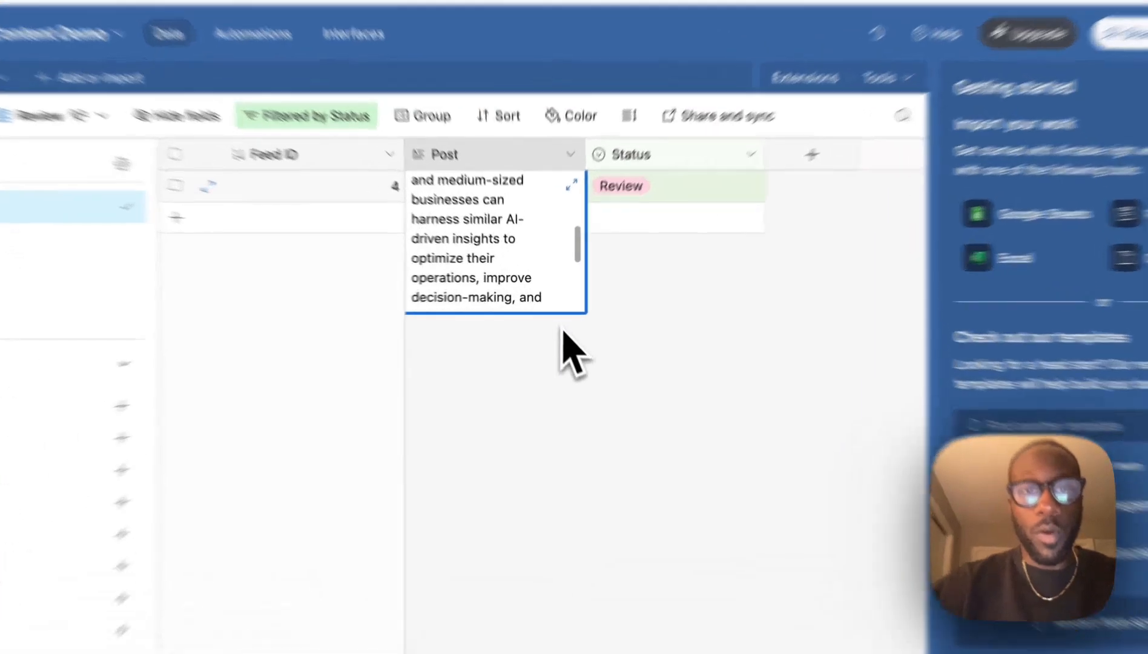
left_click(554, 316)
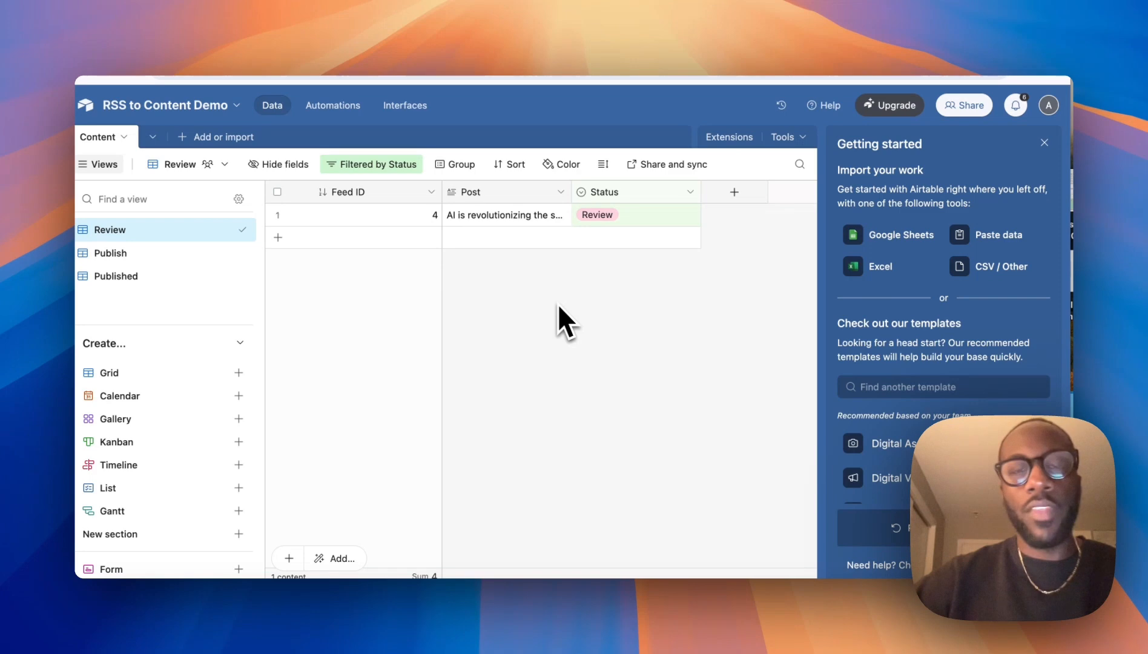
left_click(690, 215)
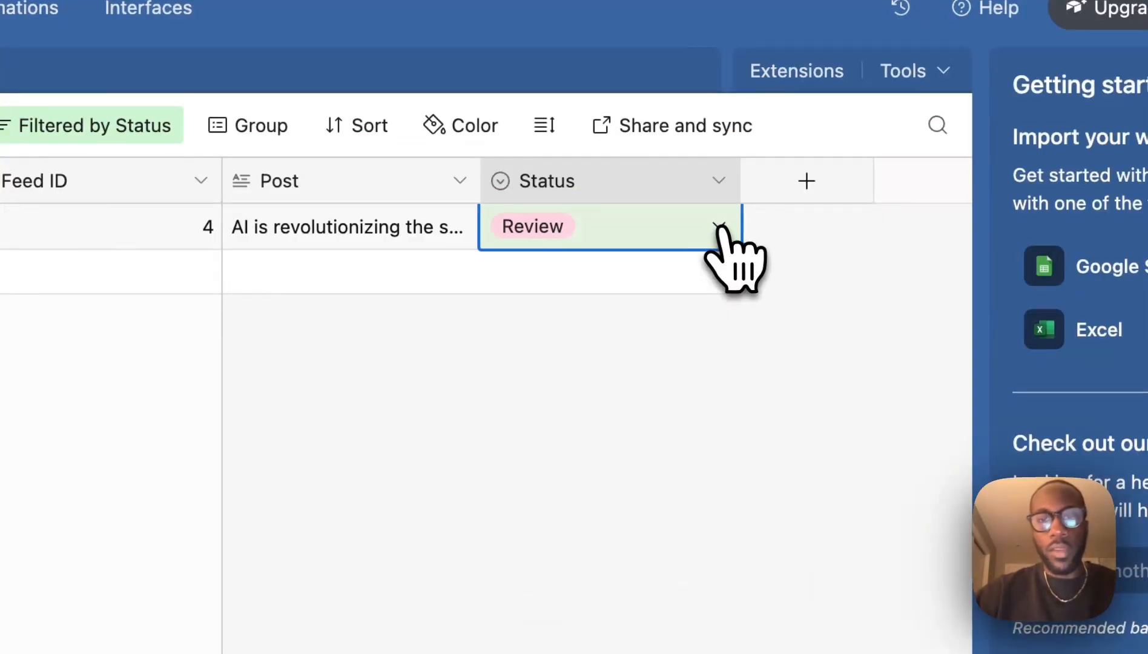
left_click(719, 227)
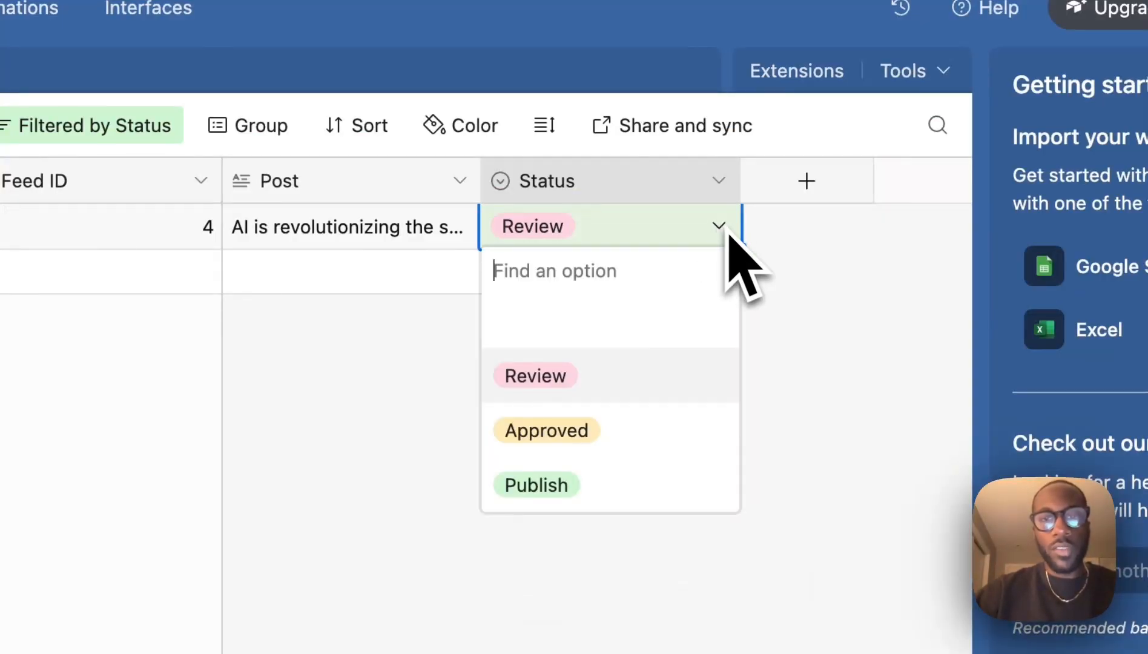
left_click(556, 432)
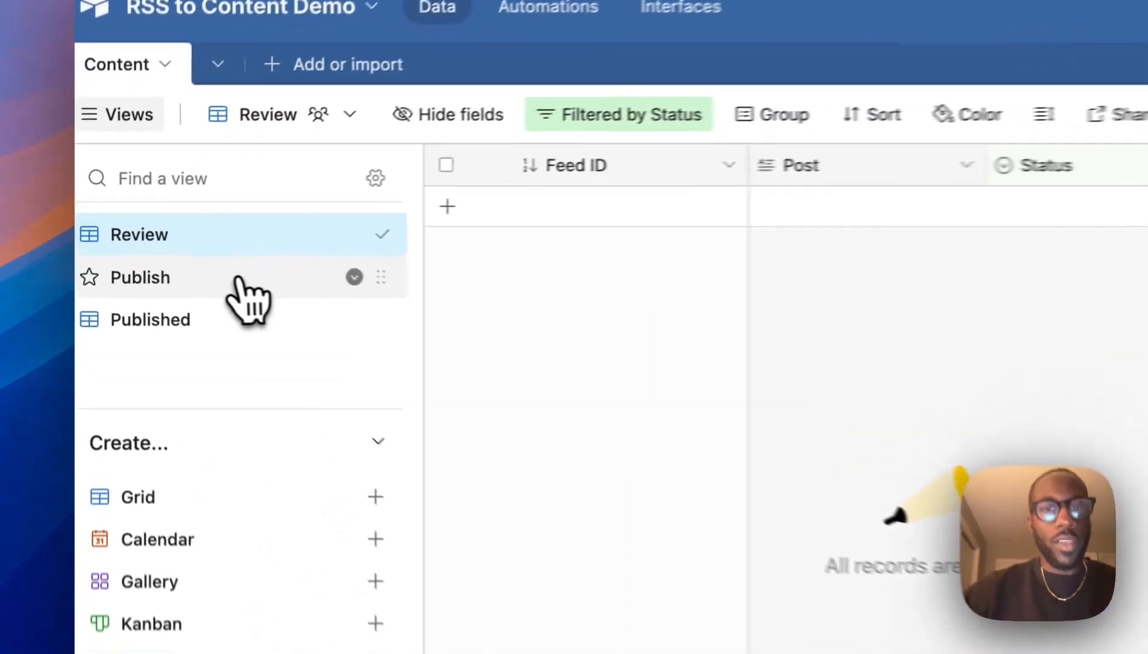
left_click(158, 255)
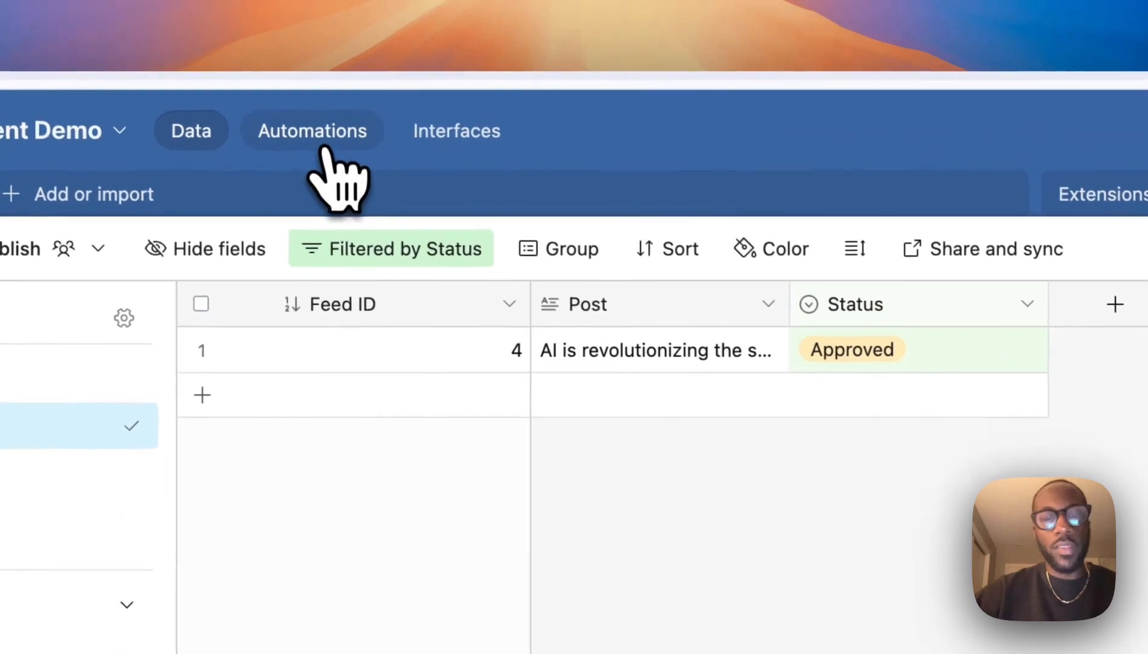
Step: Start an automation in the base with an At scheduled time trigger and set its interval type to Days
left_click(225, 6)
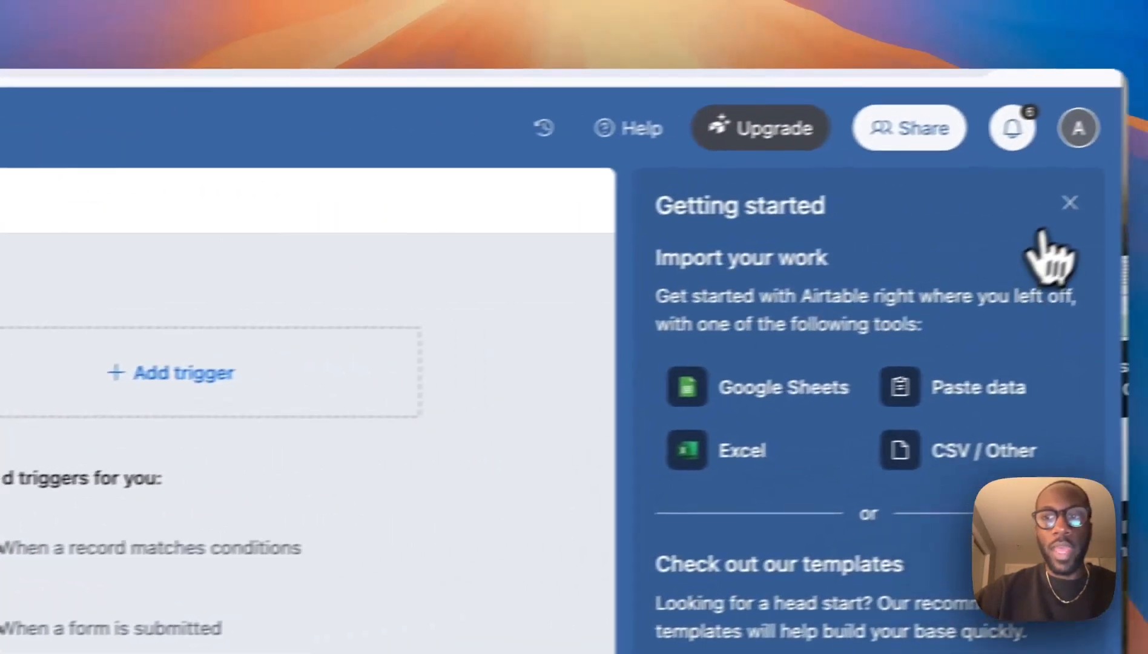
left_click(1066, 203)
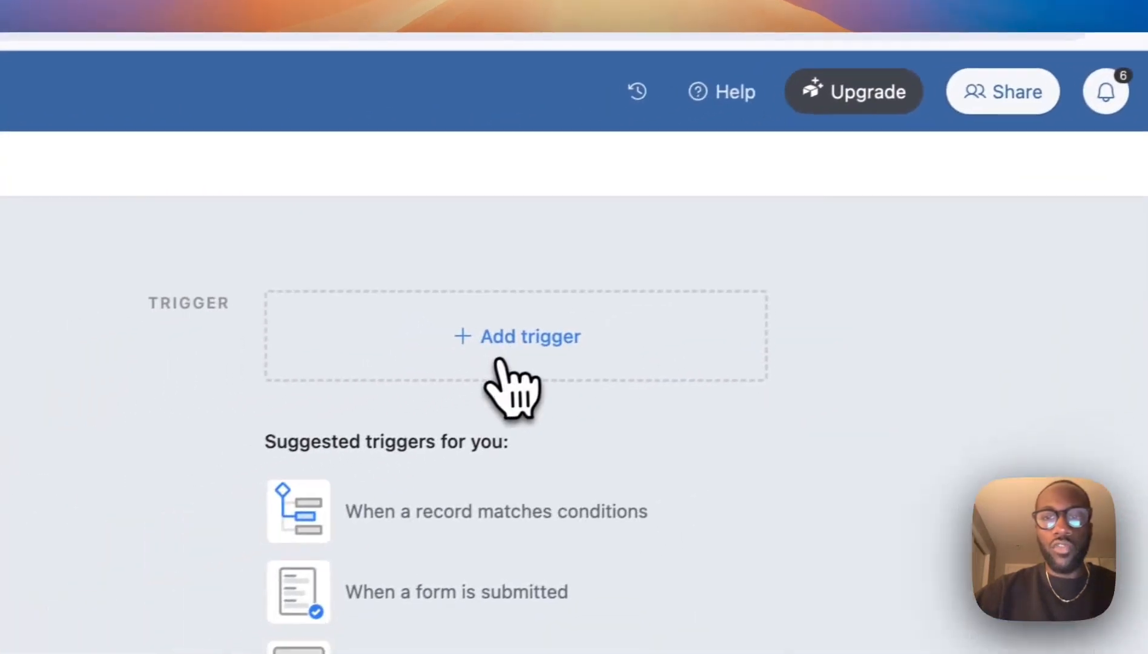
left_click(378, 396)
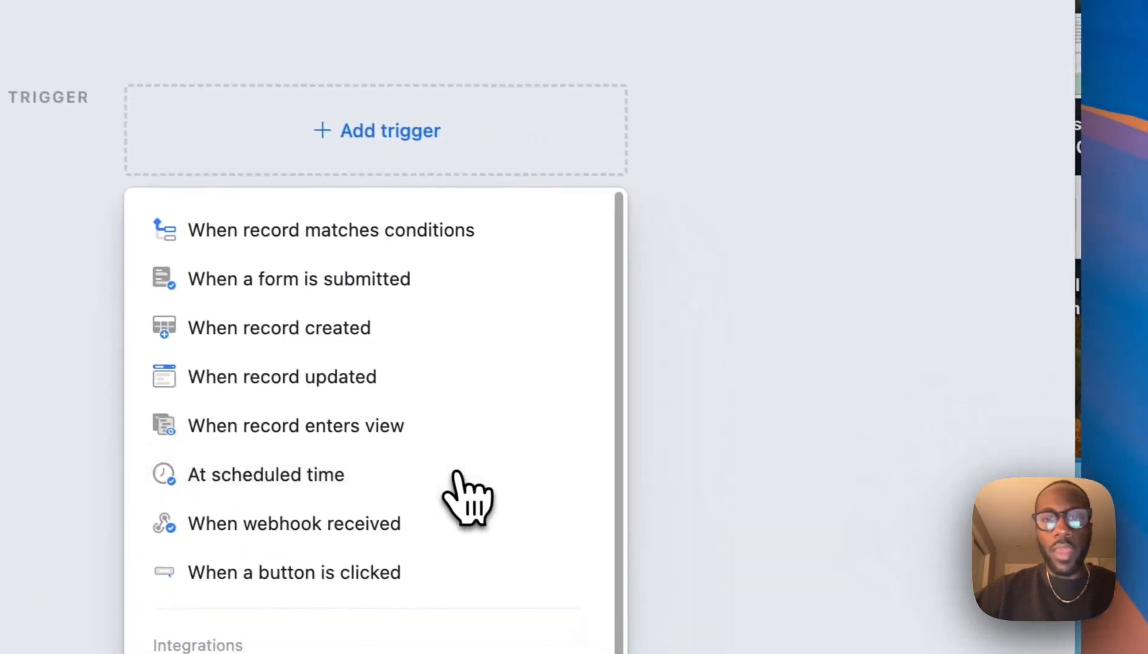
left_click(526, 501)
left_click(798, 362)
left_click(696, 576)
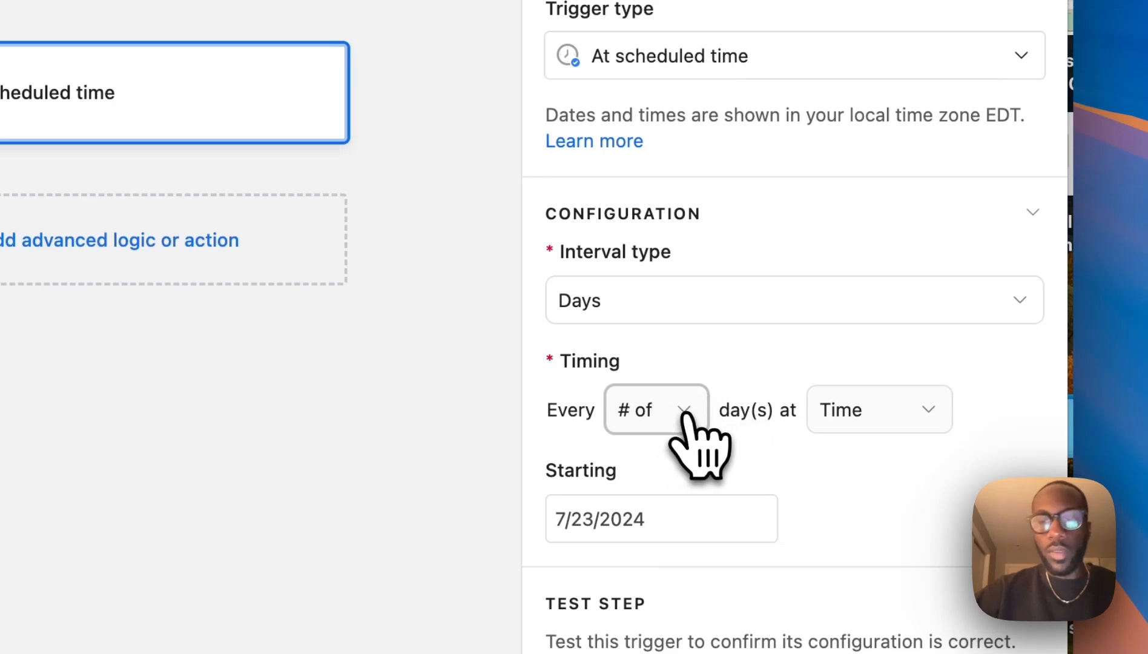
Step: Set the trigger's timing to every 1 day at 8:00am
left_click(672, 412)
left_click(664, 68)
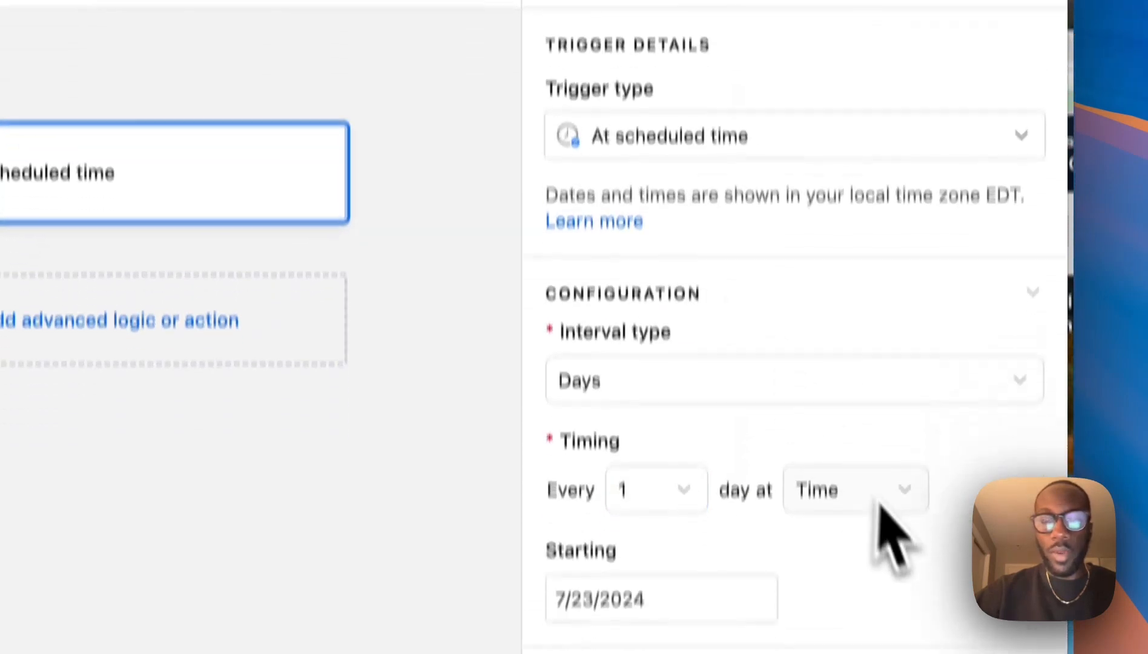
left_click(881, 601)
scroll(841, 383, "down", 5)
scroll(841, 197, "down", 10)
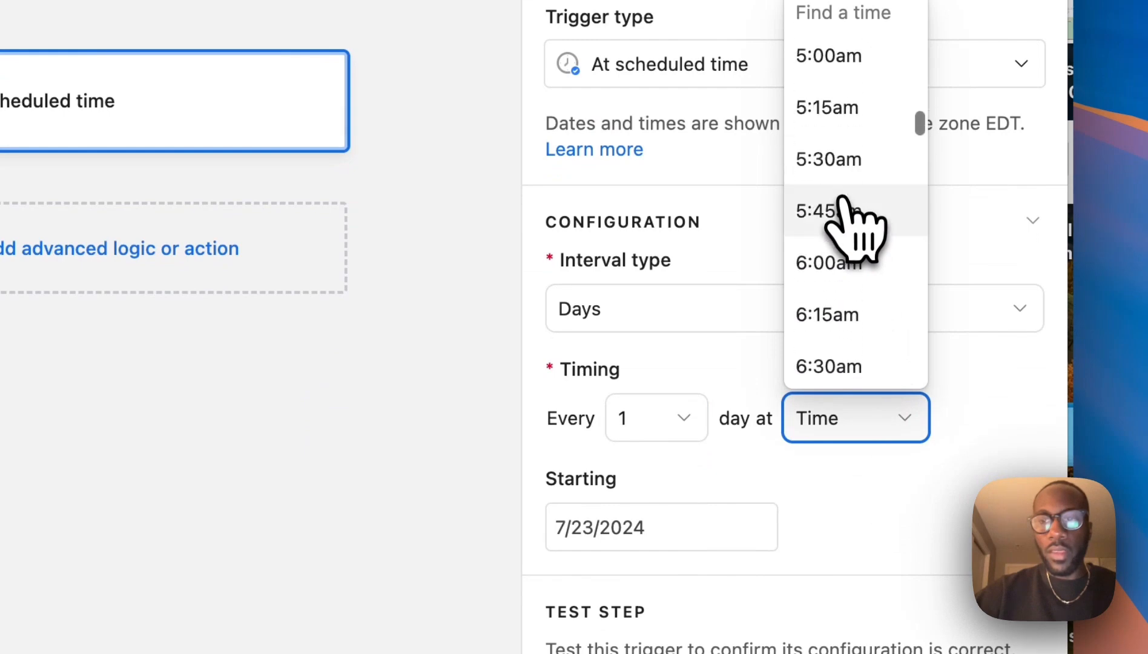
left_click(845, 177)
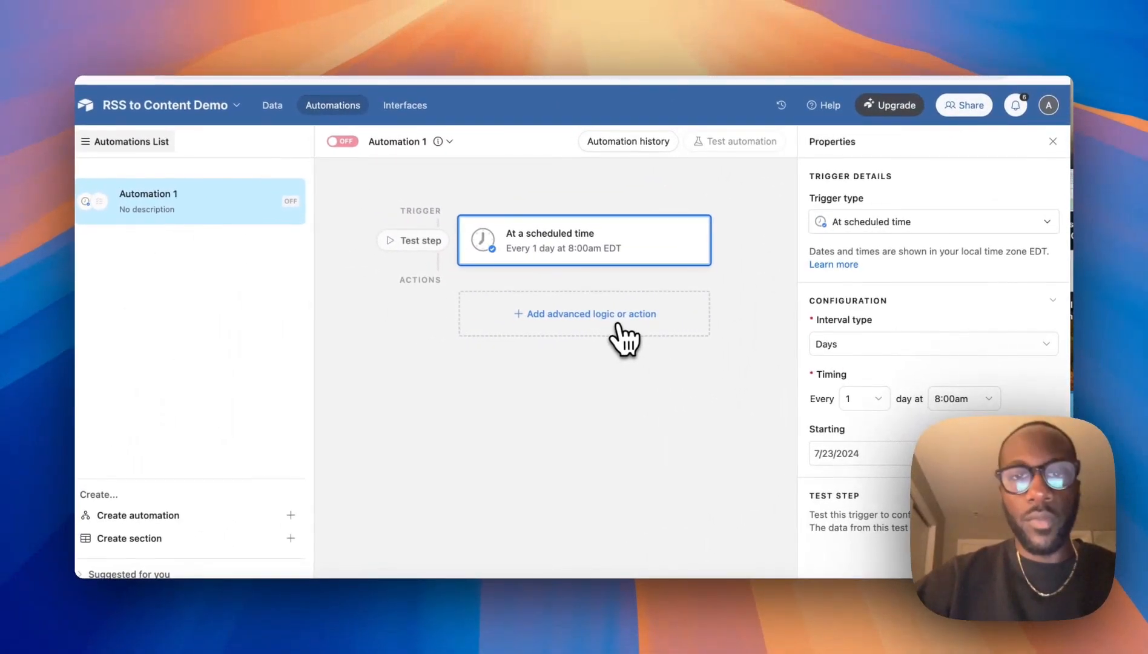
Step: Add a Find records action to the automation and set its table to Content
left_click(619, 327)
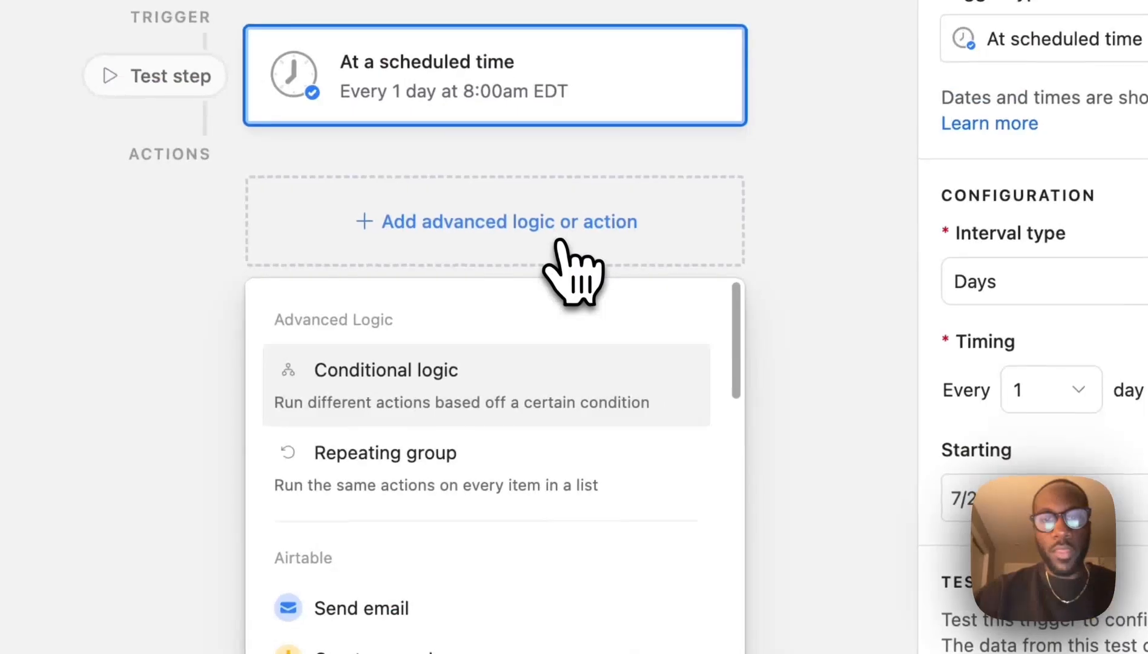
scroll(650, 469, "down", 5)
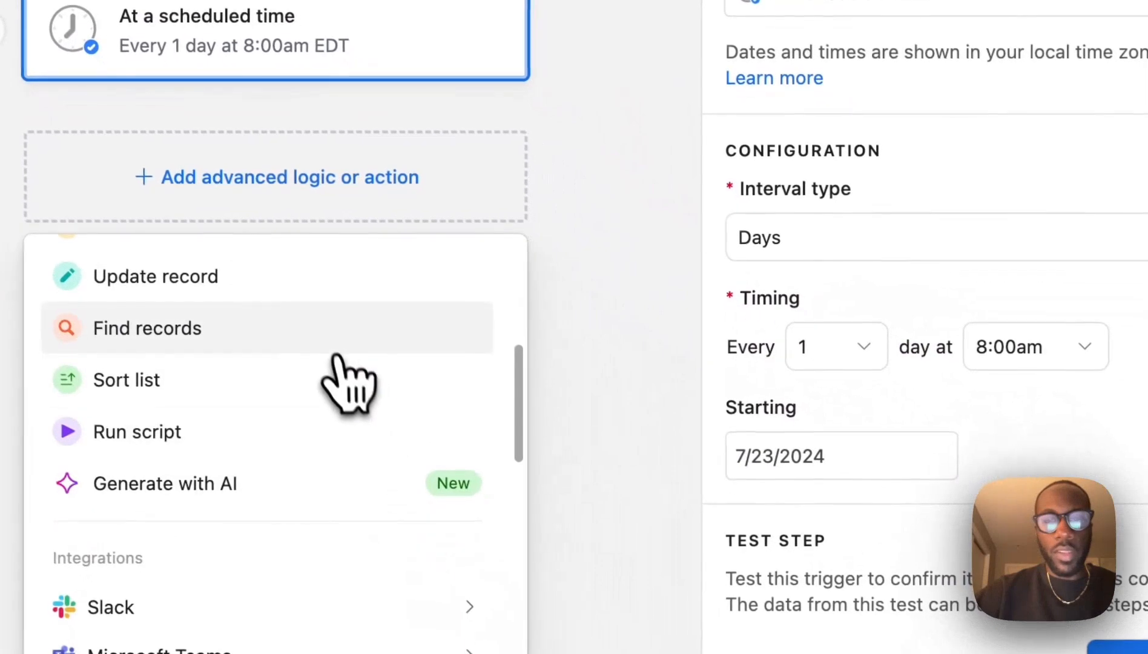
left_click(333, 340)
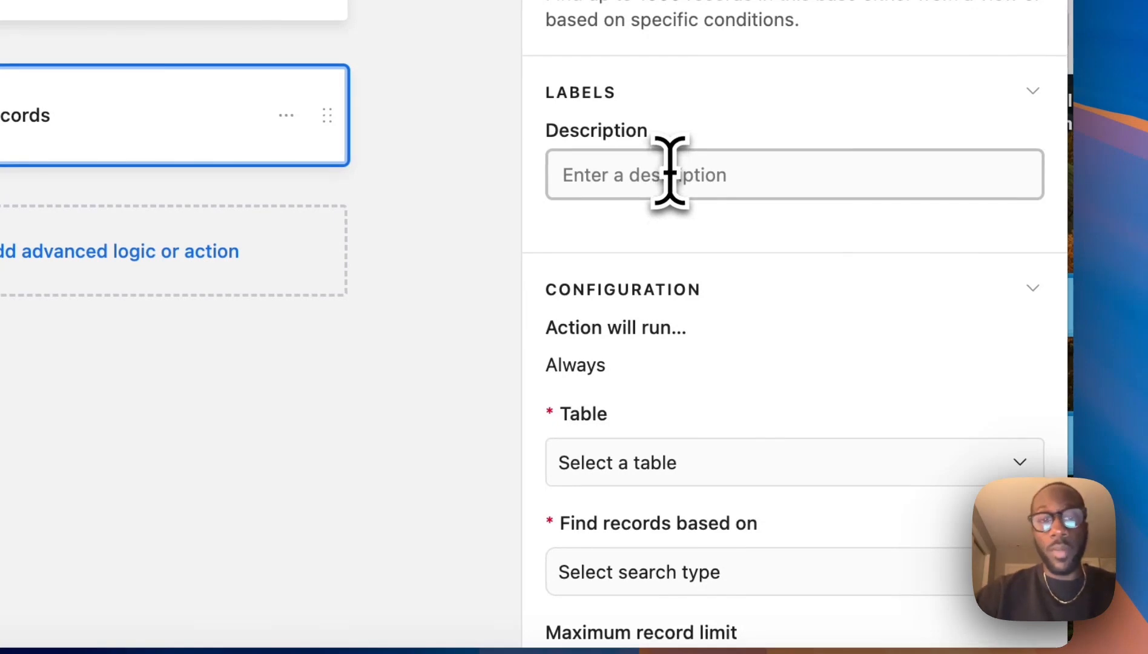
scroll(727, 254, "down", 3)
left_click(763, 310)
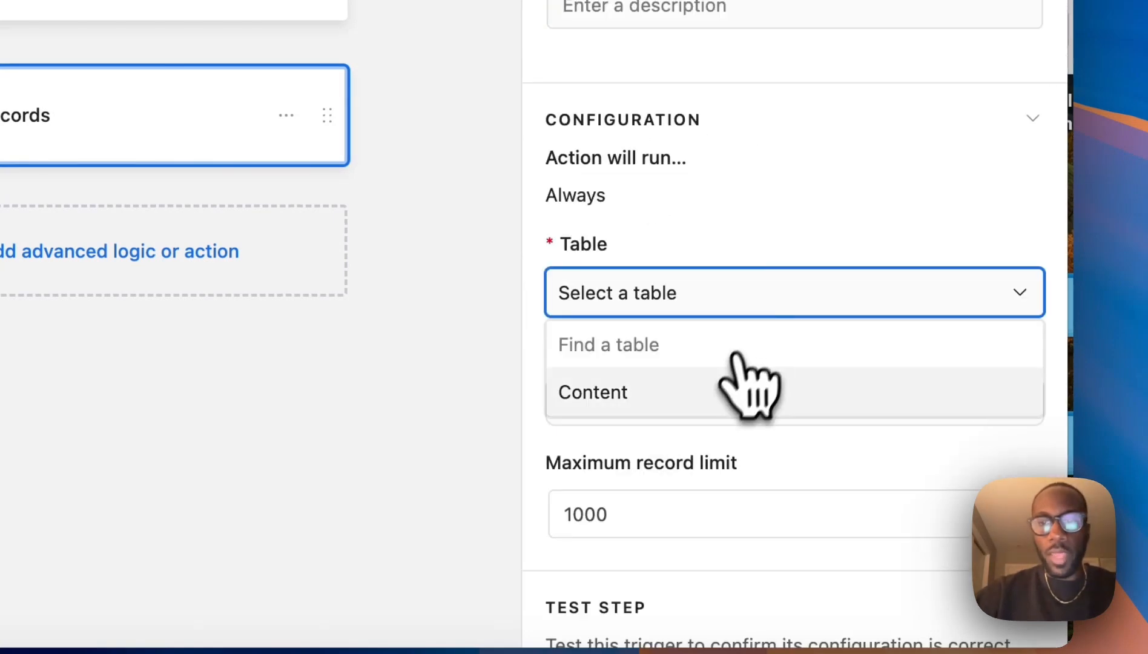
left_click(739, 391)
scroll(716, 390, "down", 2)
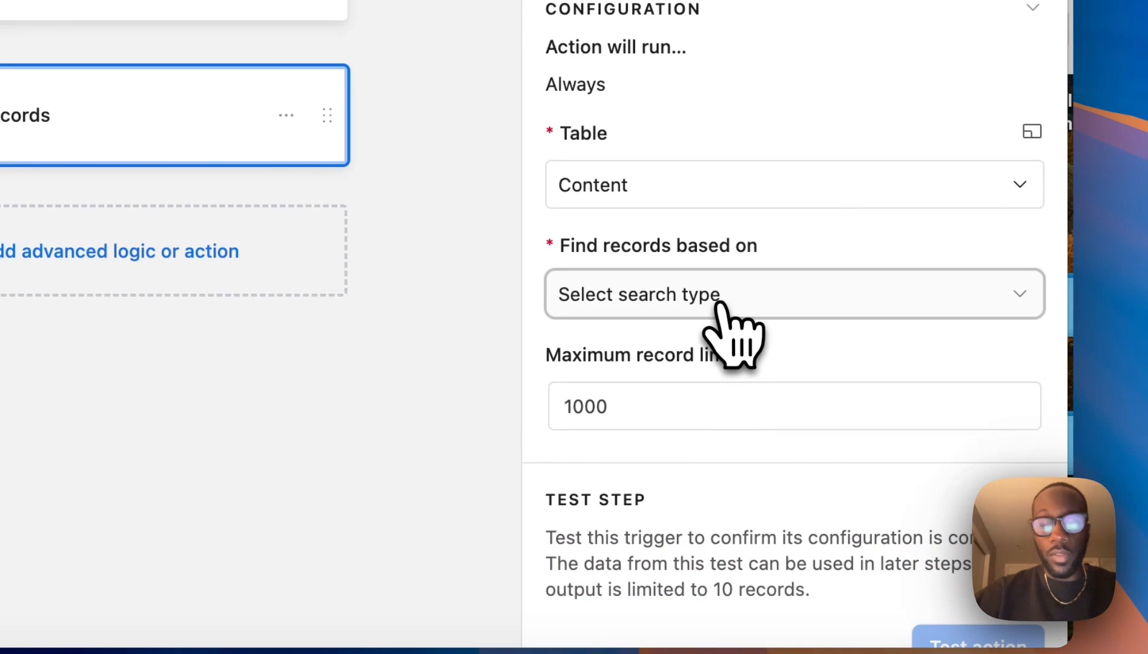
Step: Make the Find records action search by the condition Status is Approved, and test the action
left_click(720, 302)
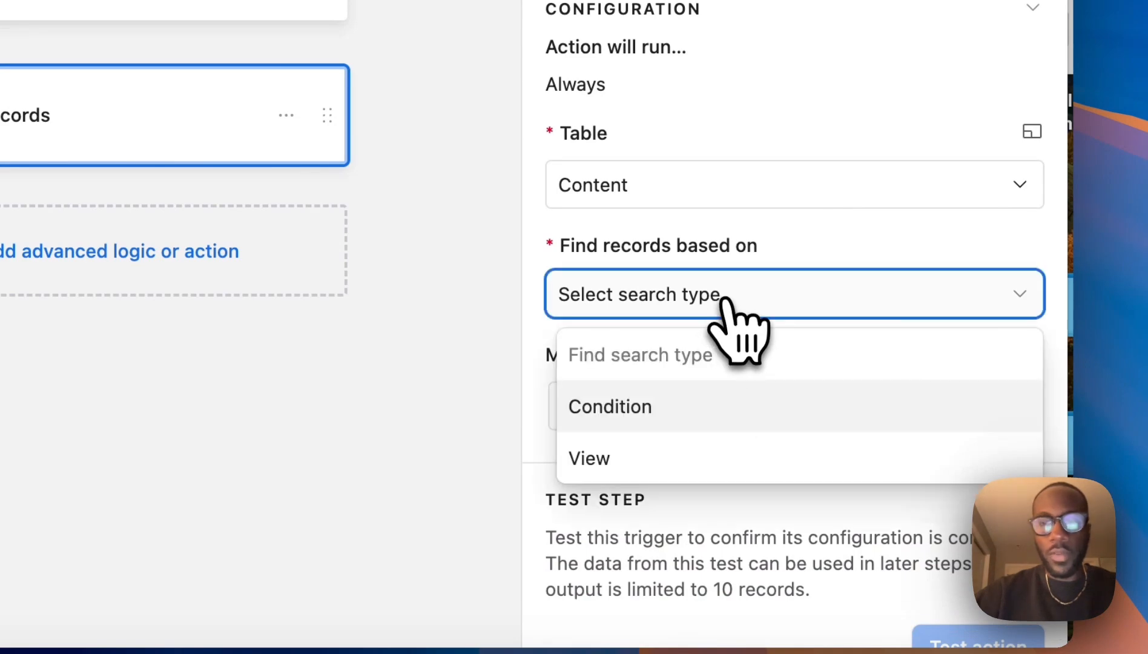
left_click(696, 412)
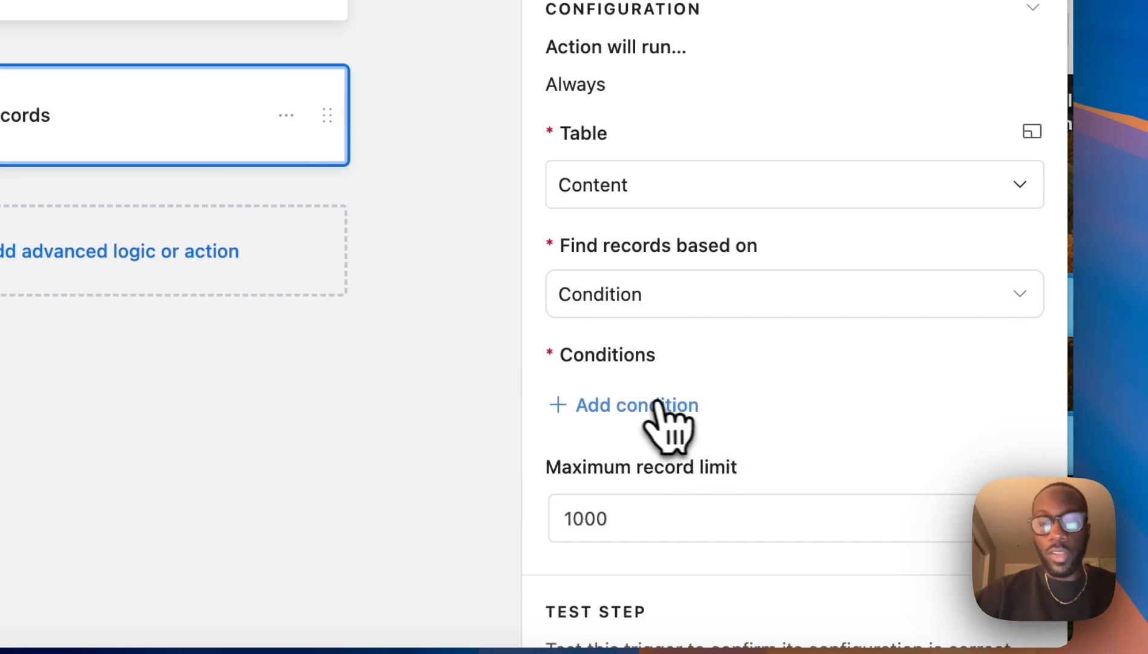
left_click(666, 404)
scroll(711, 394, "down", 1)
left_click(727, 351)
left_click(731, 538)
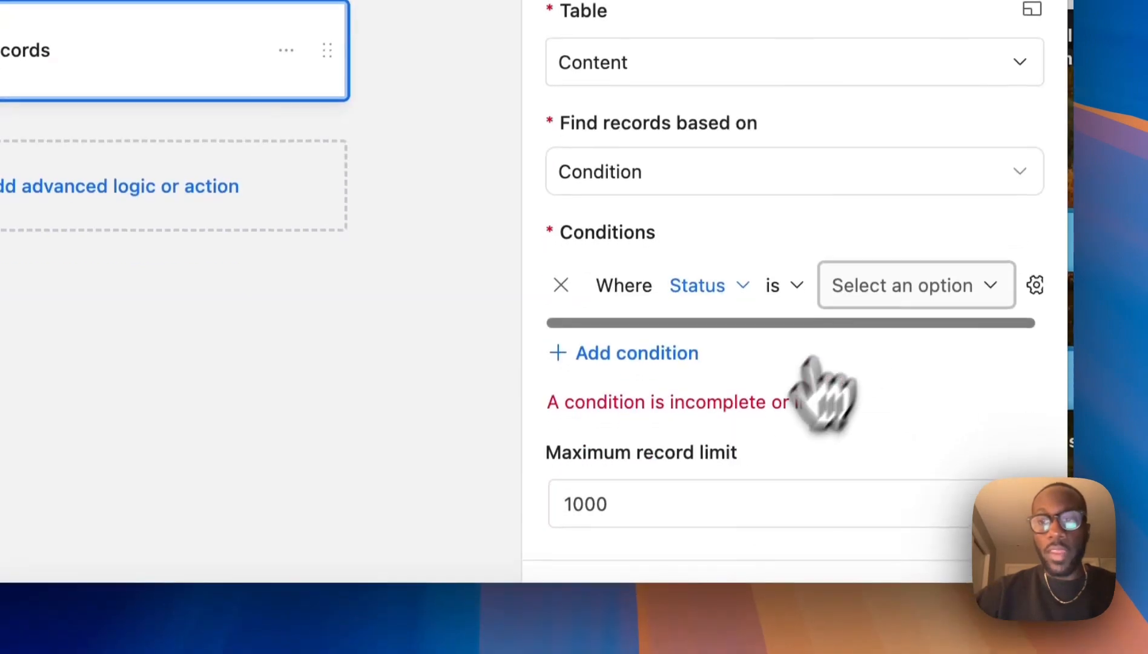
left_click(897, 351)
left_click(875, 426)
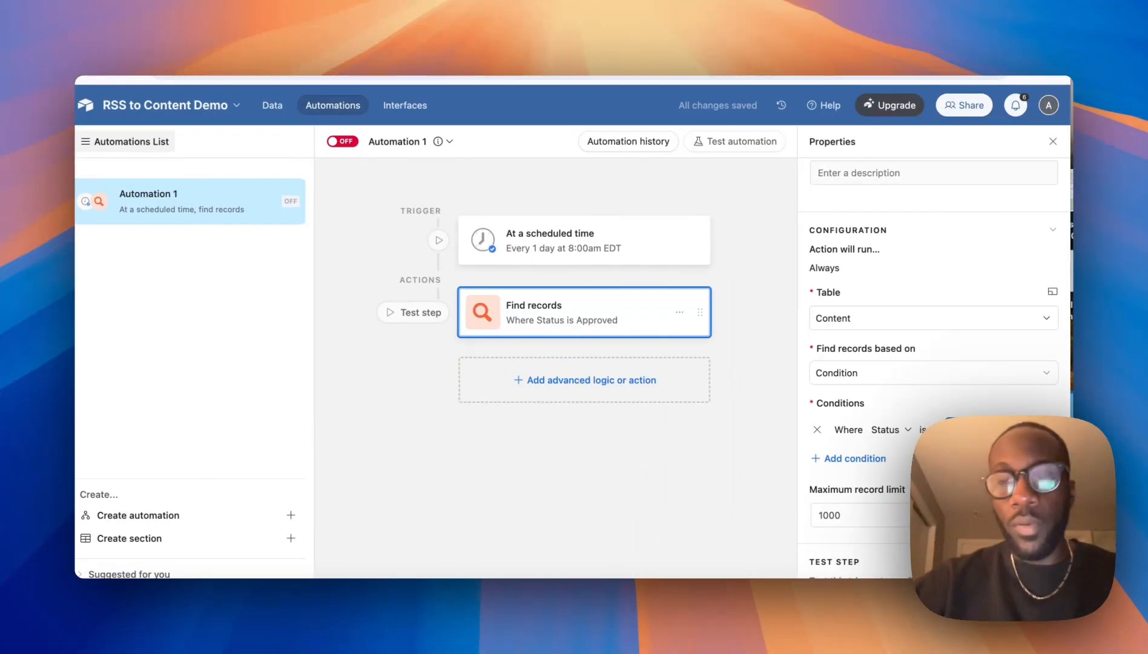
scroll(860, 381, "down", 2)
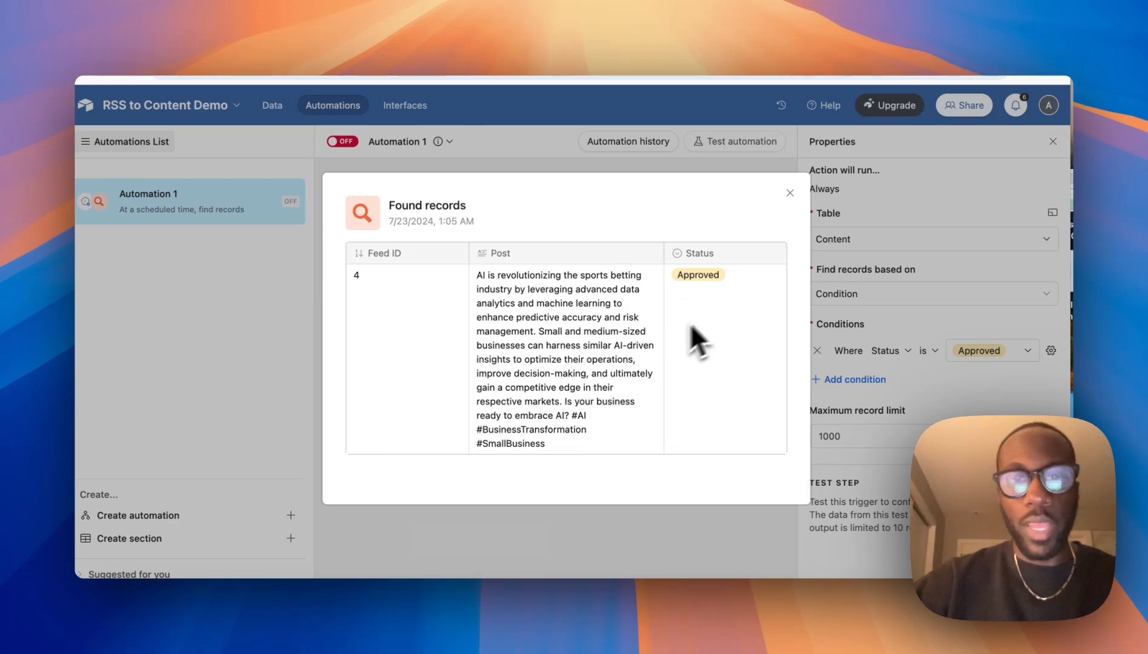
left_click(735, 512)
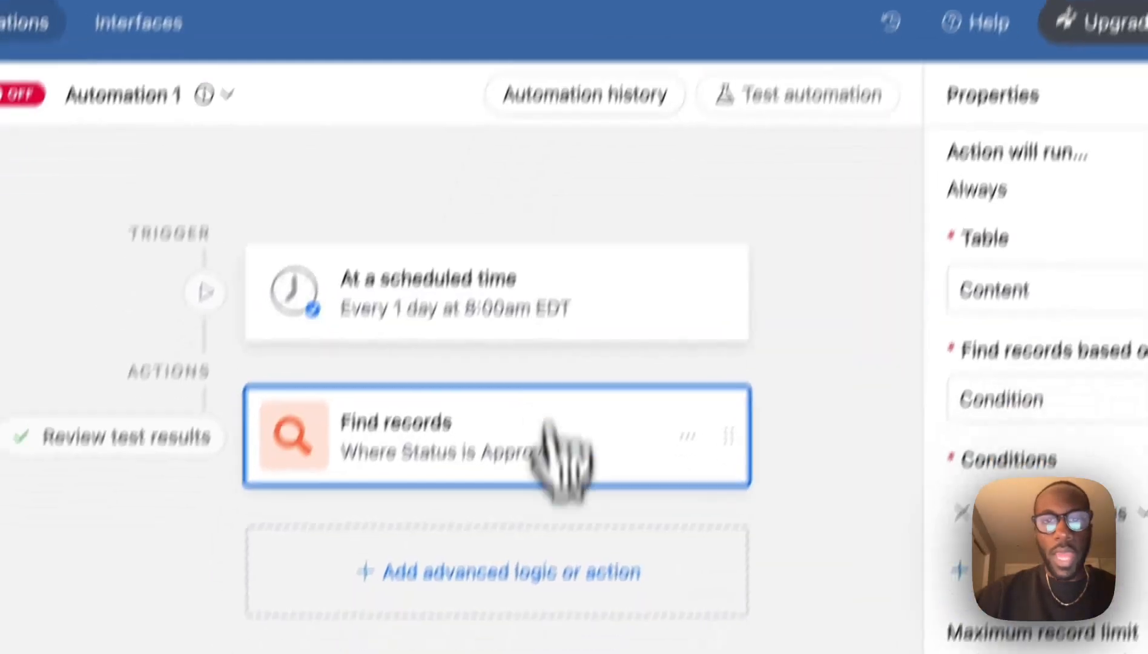
Step: Add a Run script action after the Find records action
left_click(608, 363)
scroll(597, 523, "down", 6)
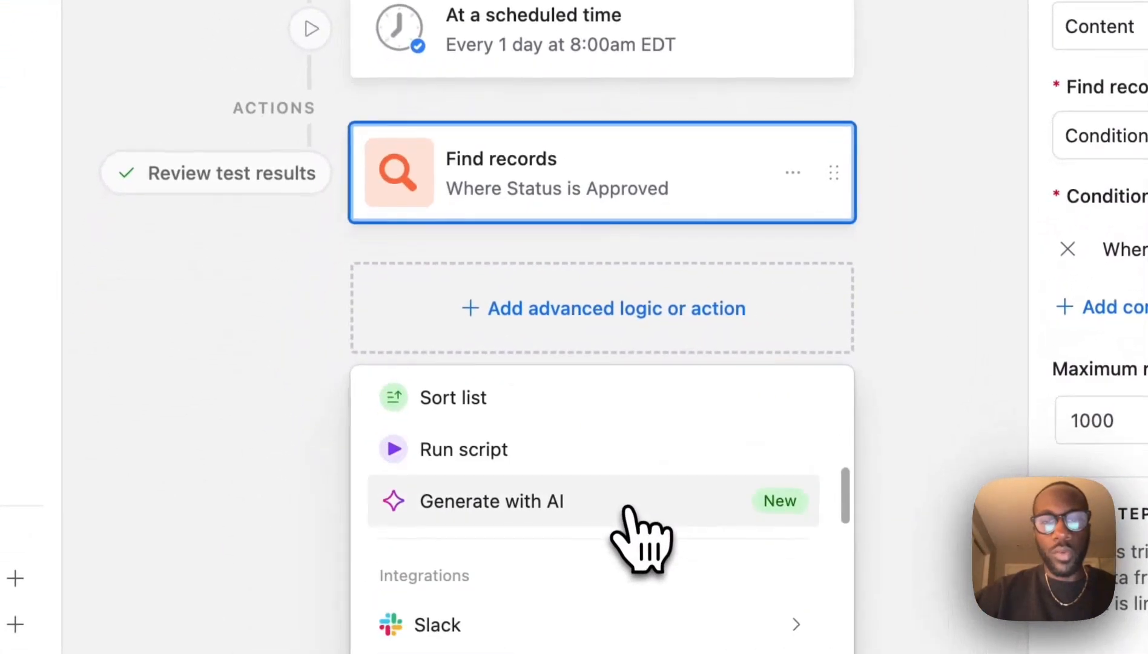
left_click(546, 492)
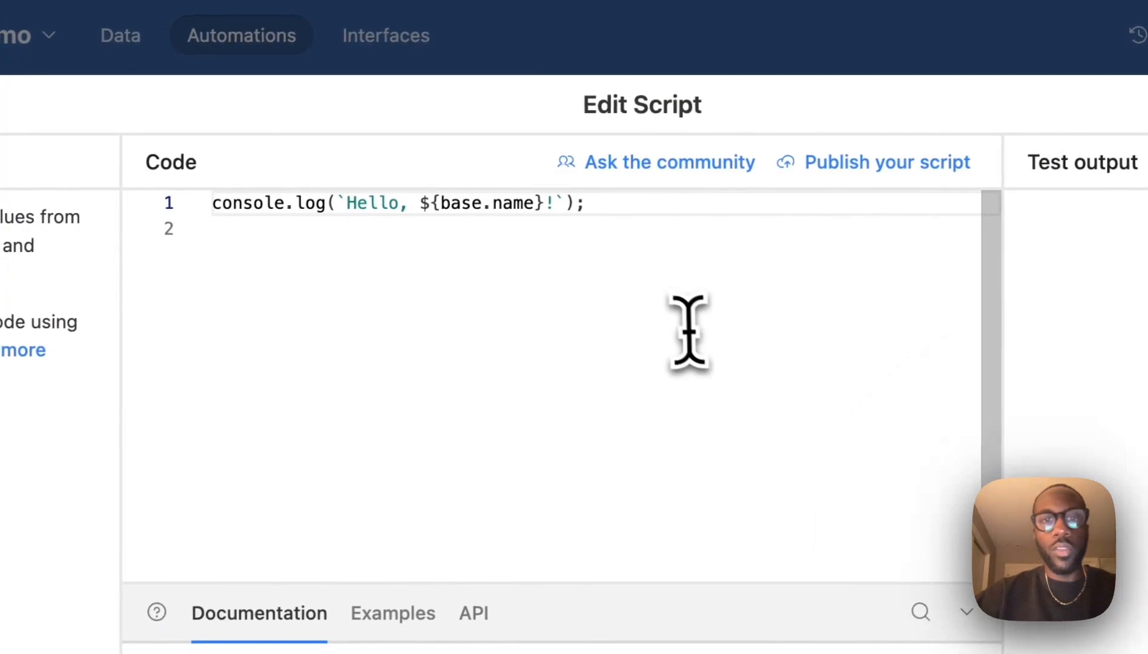
Step: Replace the sample code with the prepared script that fetches a webhook with contentId as recordId, and empty its webhookurl string
left_click(684, 327)
left_click_drag(685, 327, 196, 163)
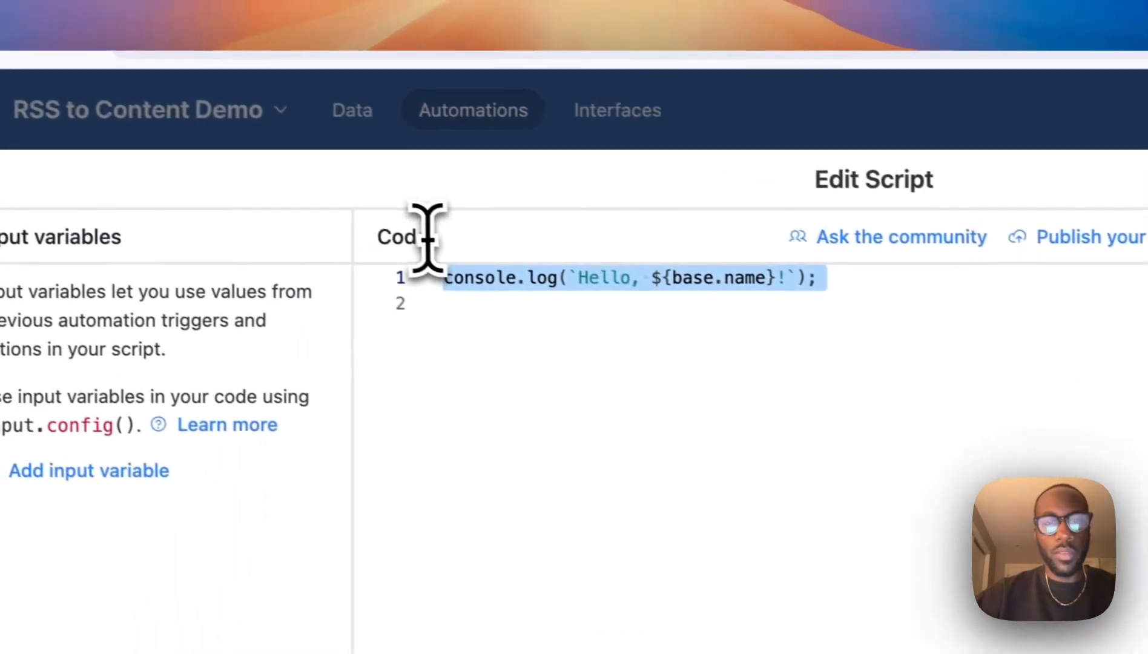
key("super+v")
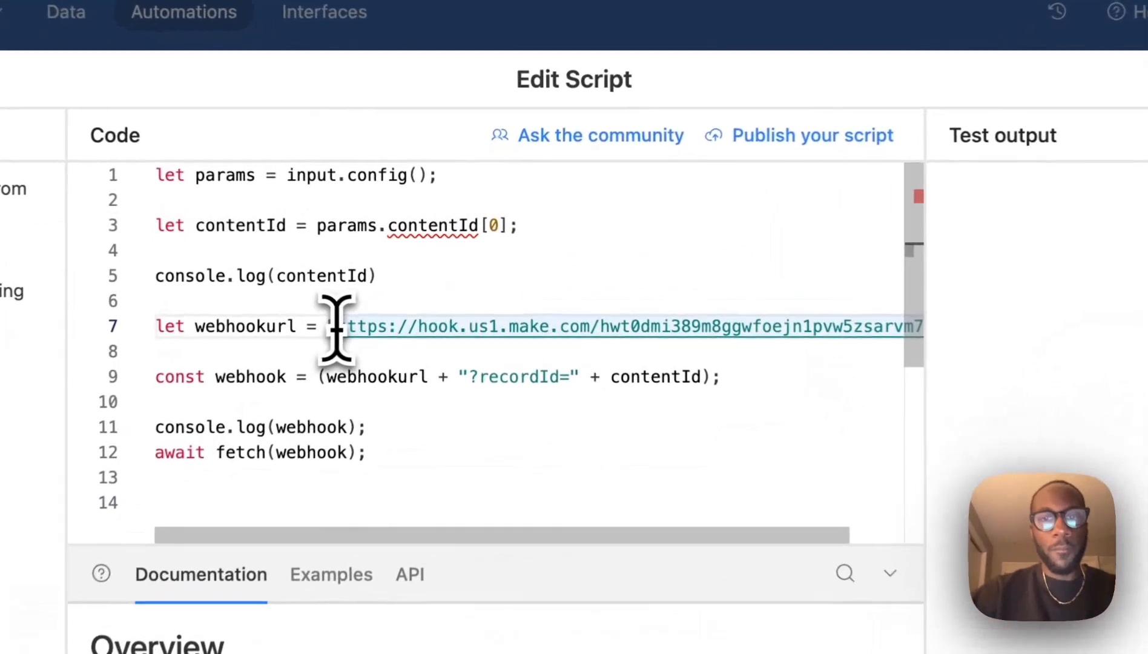
left_click_drag(412, 266, 701, 266)
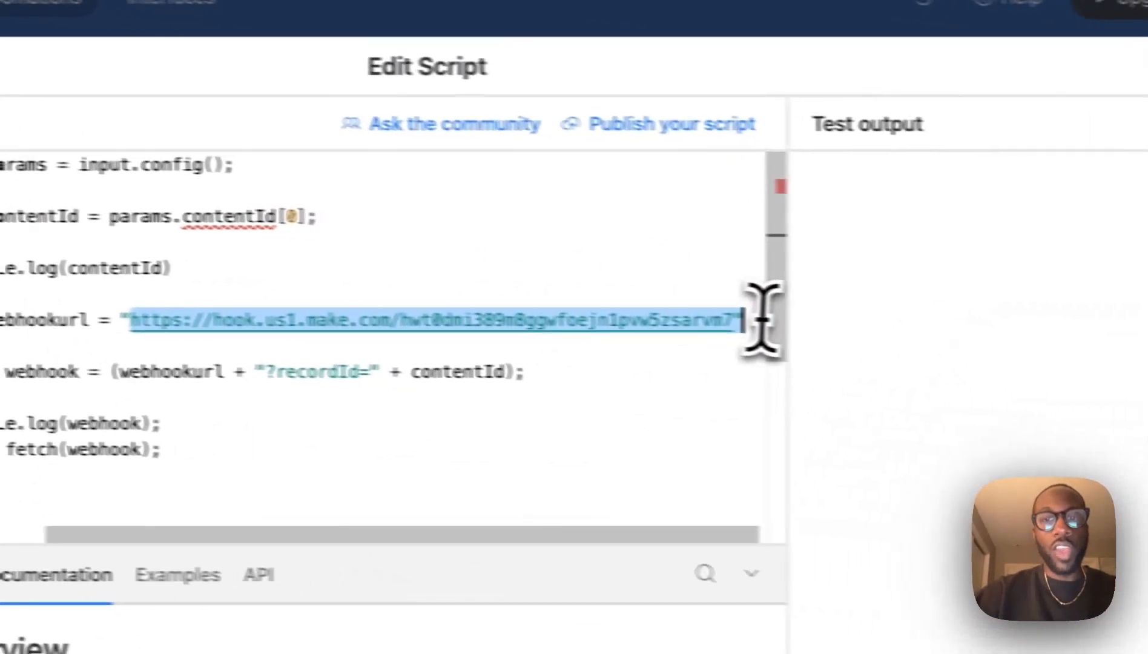
key("BackSpace")
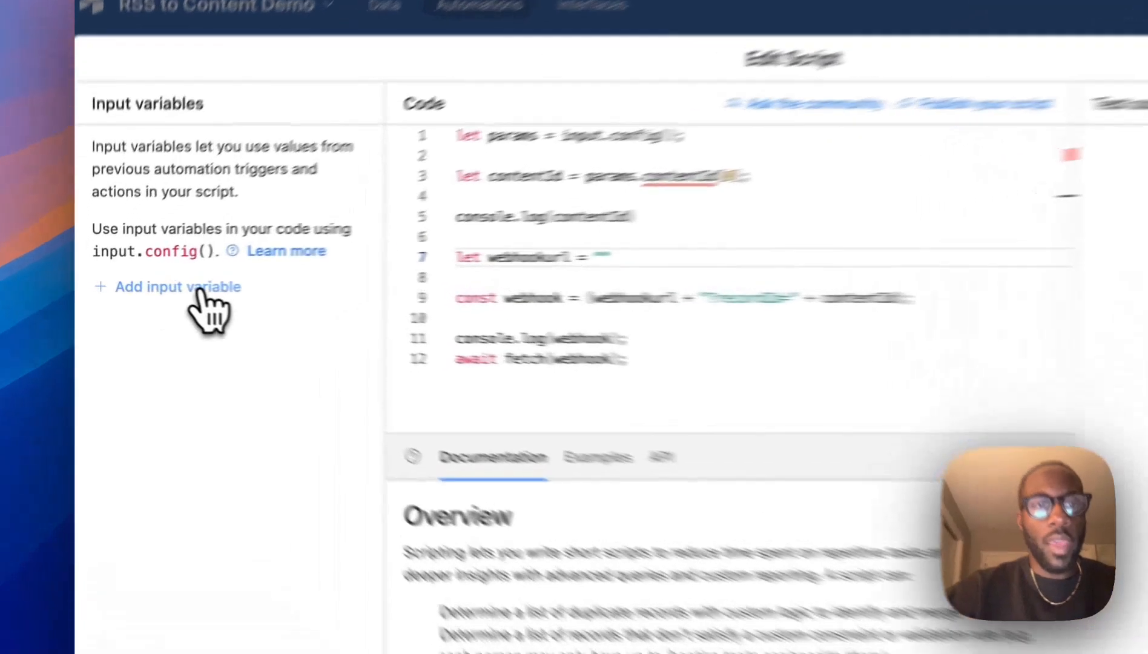
Step: Add a script input variable named contentId whose value is the list of Airtable record IDs from the Find records action
left_click(154, 285)
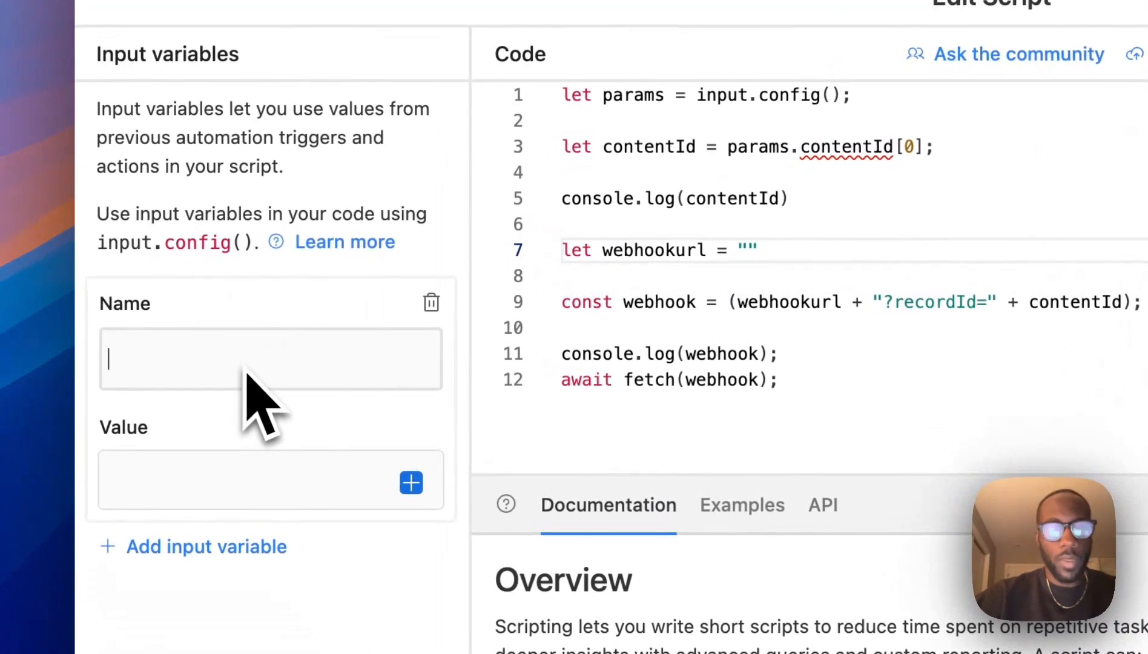
type("contentId")
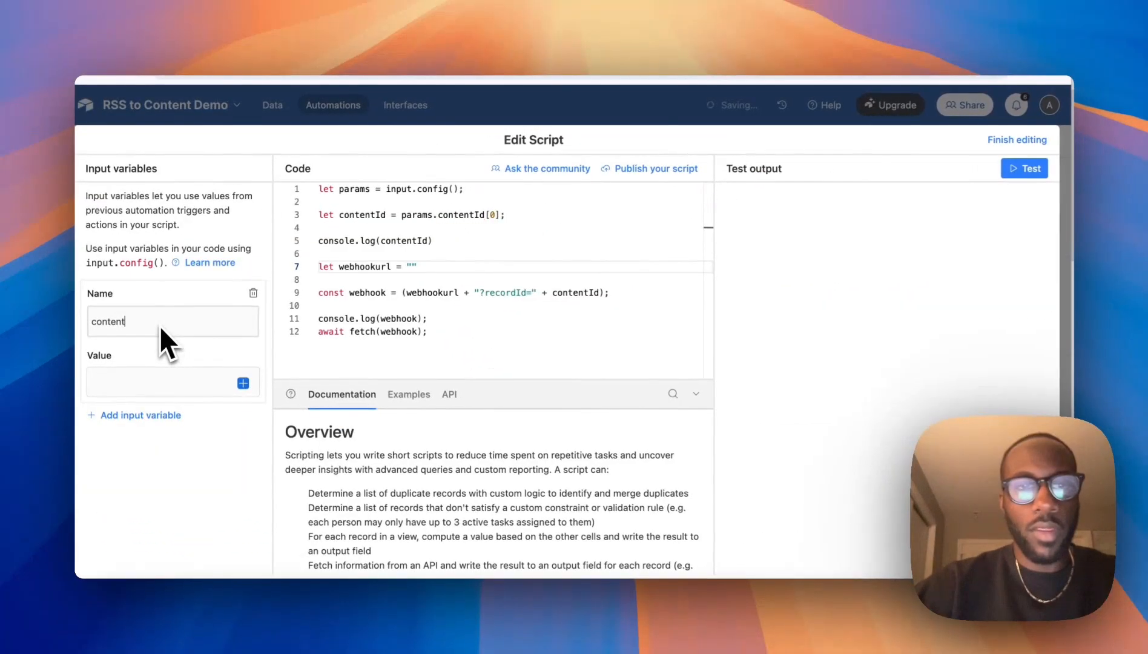
left_click(152, 381)
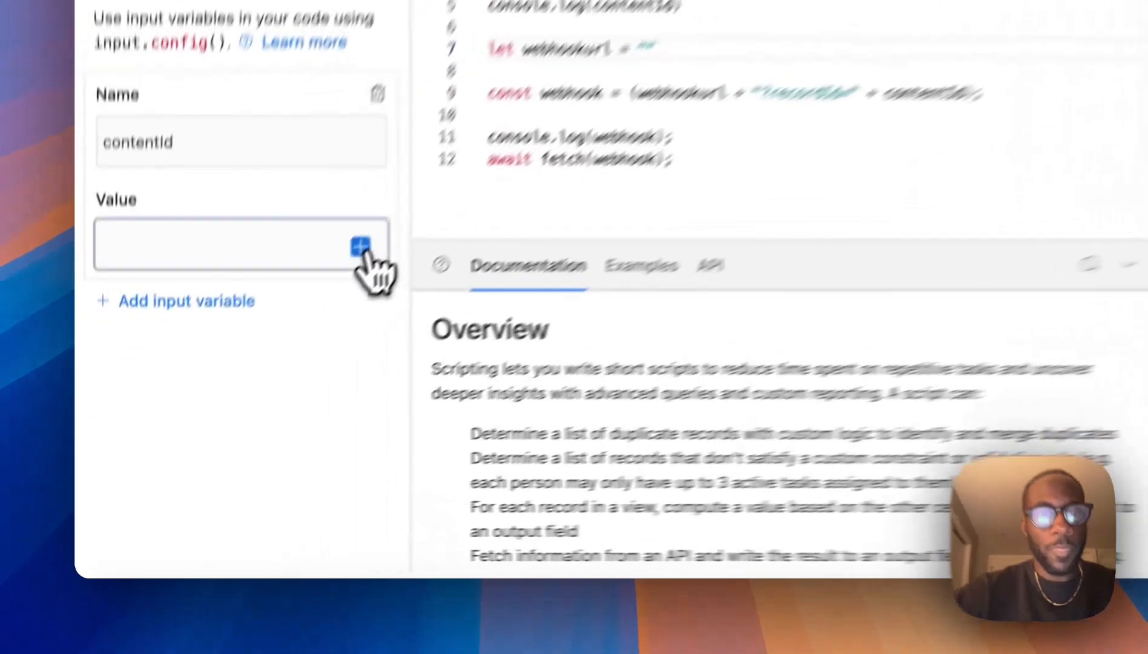
left_click(243, 383)
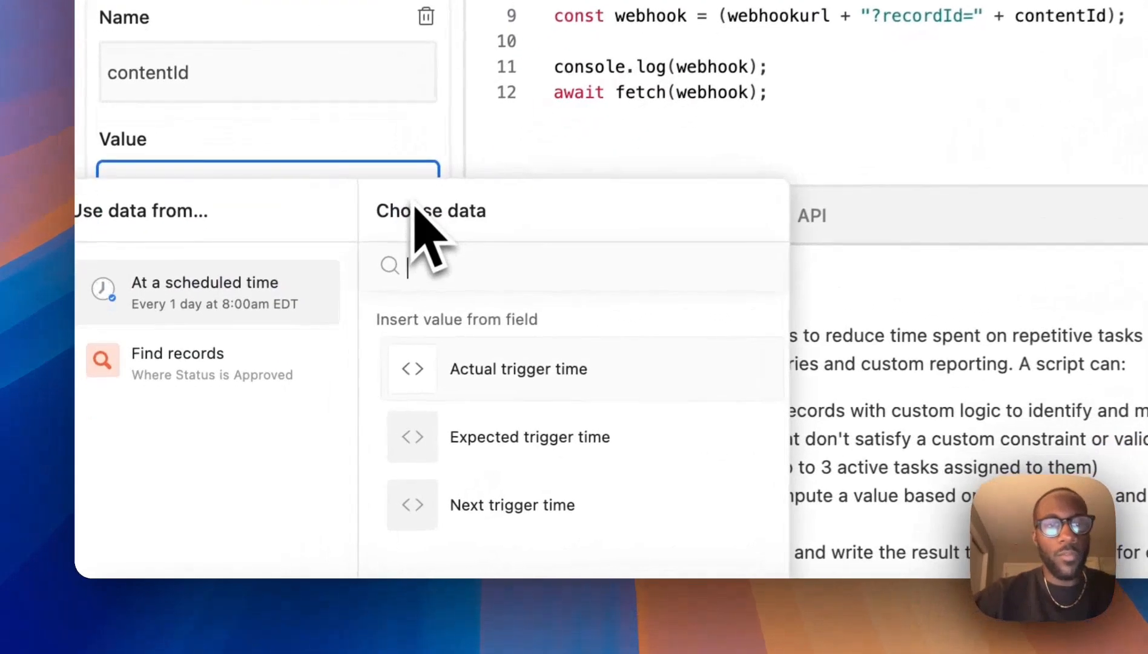
left_click(169, 468)
scroll(502, 448, "down", 5)
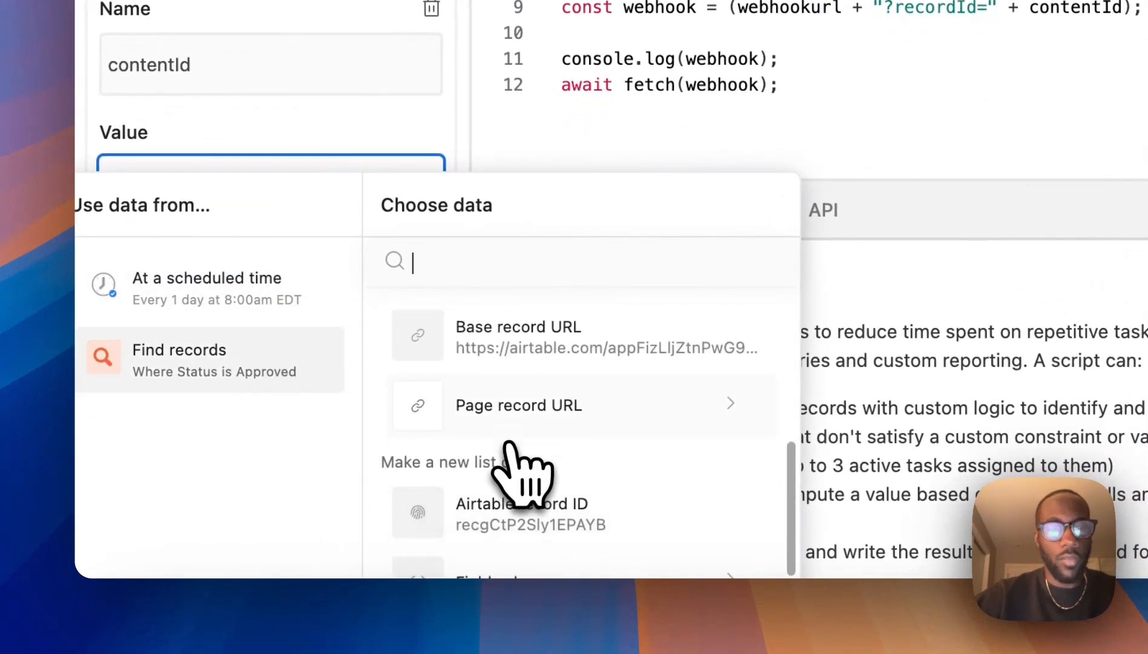
left_click(514, 452)
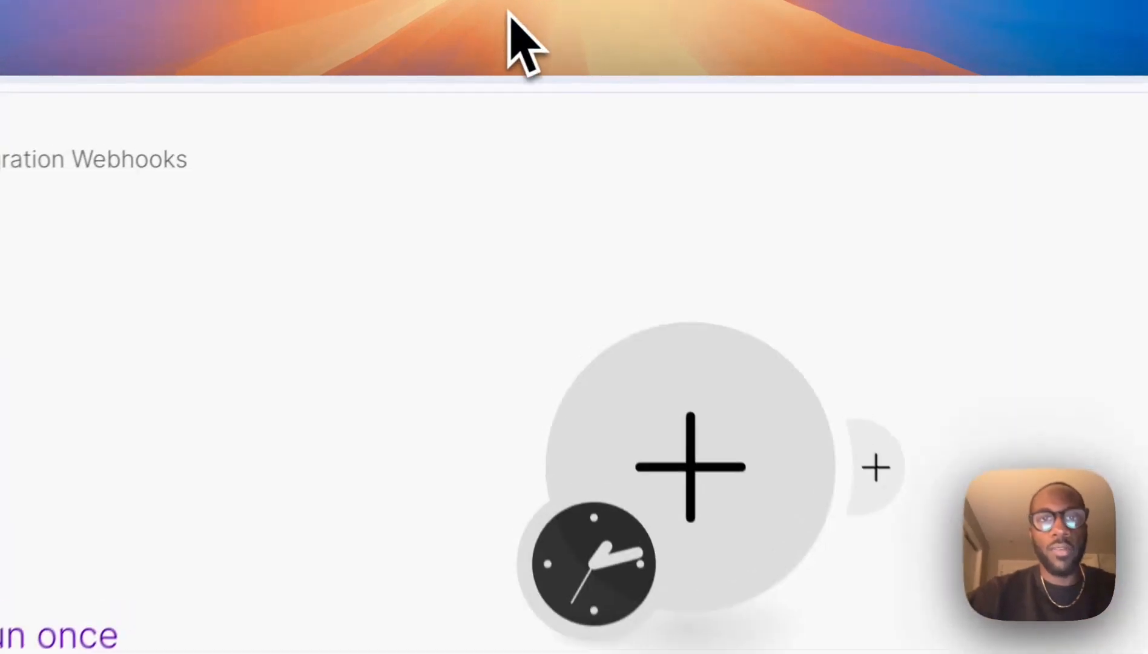
Step: In Make, add a Custom webhook trigger named RSS to Content and put its address into the Airtable script's webhookurl string
left_click(458, 381)
left_click(862, 216)
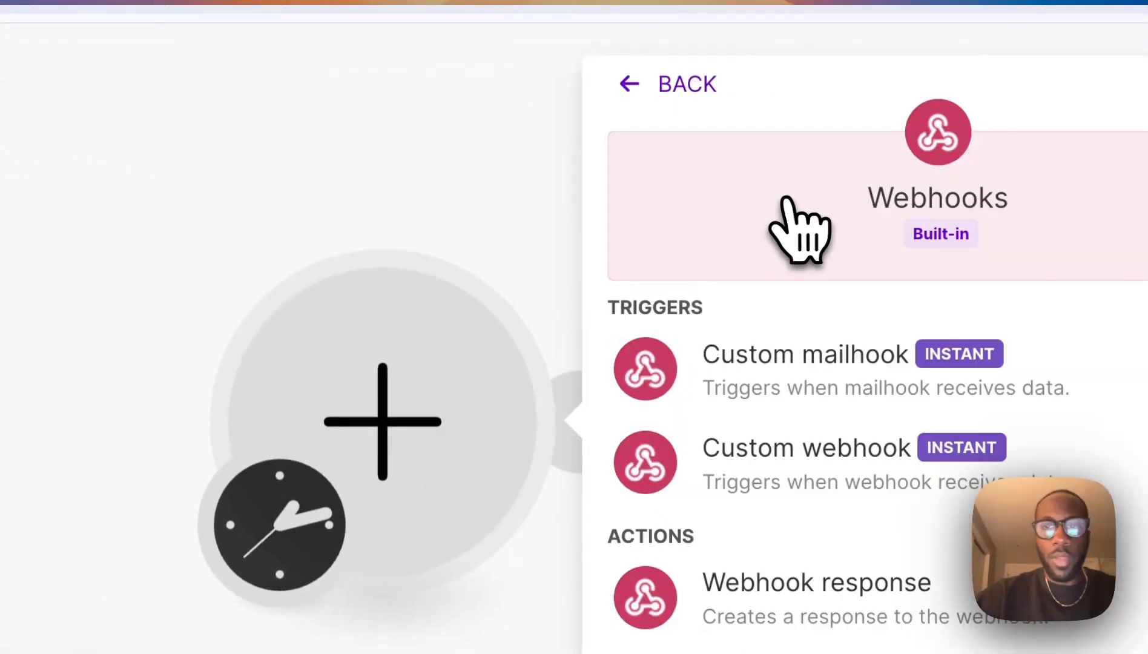
left_click(808, 466)
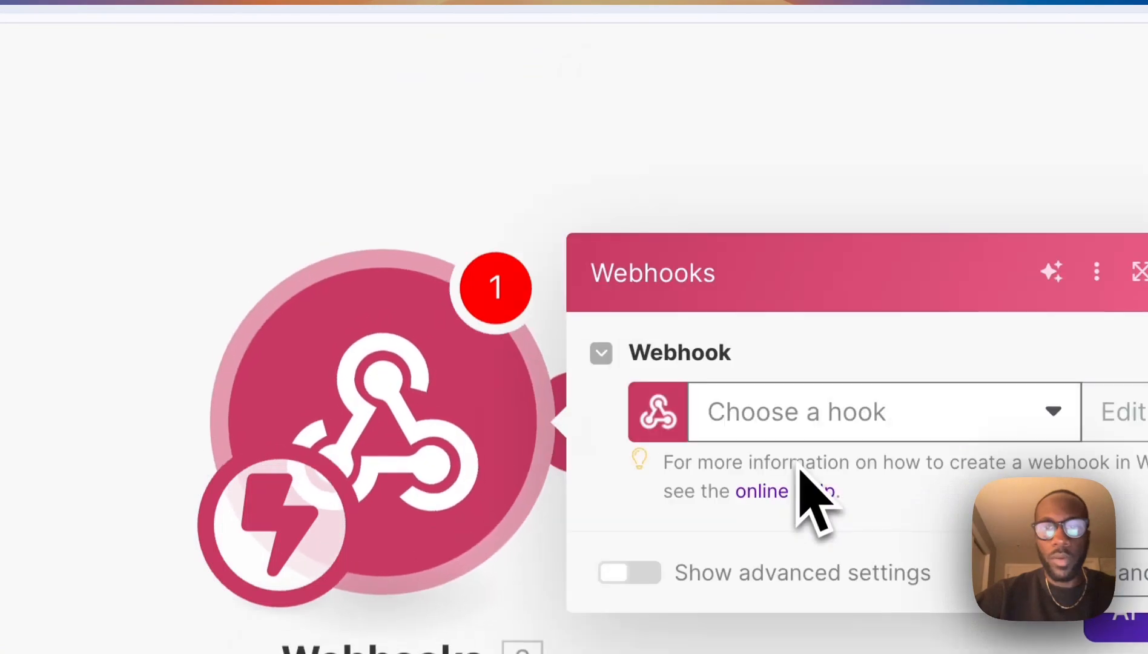
left_click(926, 376)
triple_click(681, 261)
type("RSS to ")
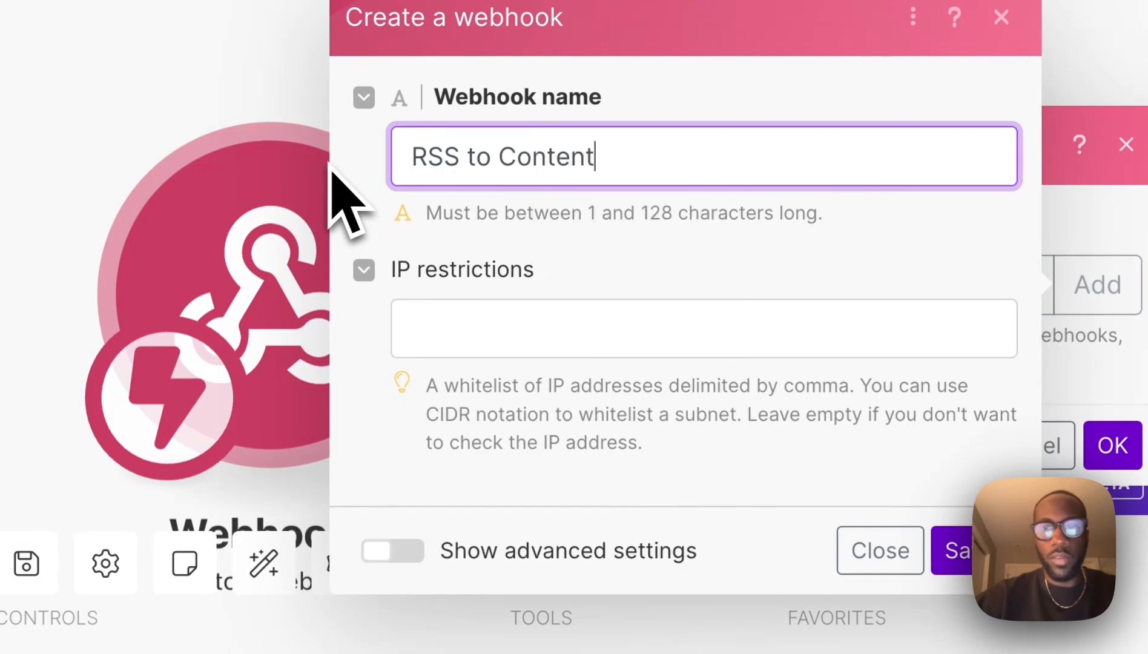
type("Content")
left_click(951, 550)
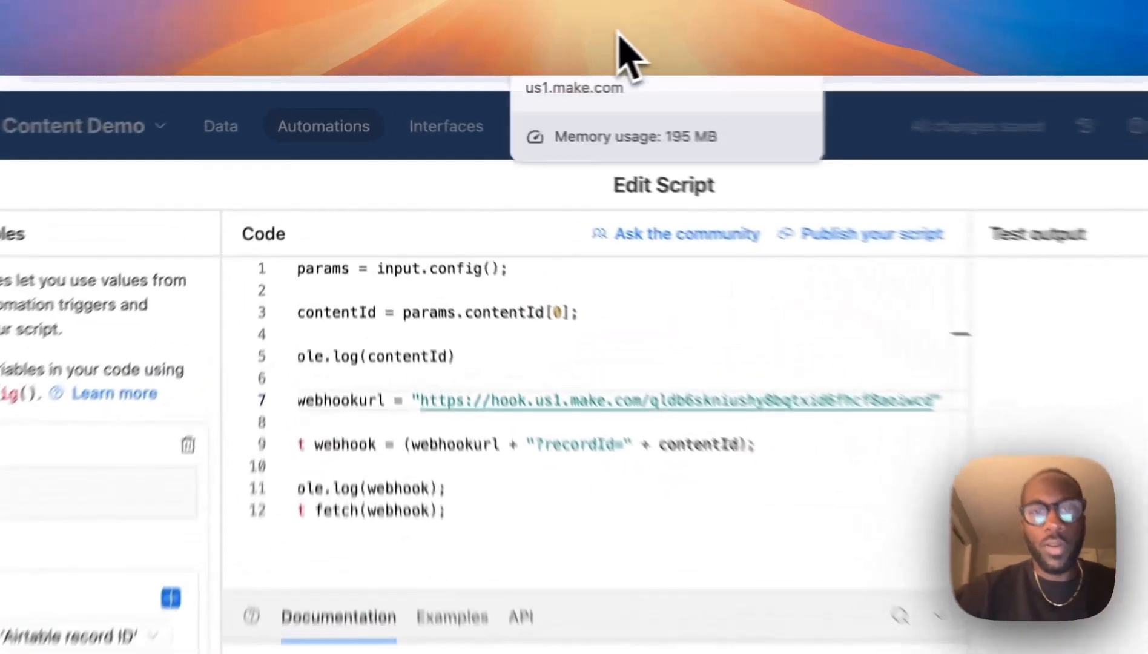
Step: Run the Make webhook scenario once, test the Airtable script against it, and check the recordId in the webhook output
left_click(506, 51)
left_click(279, 467)
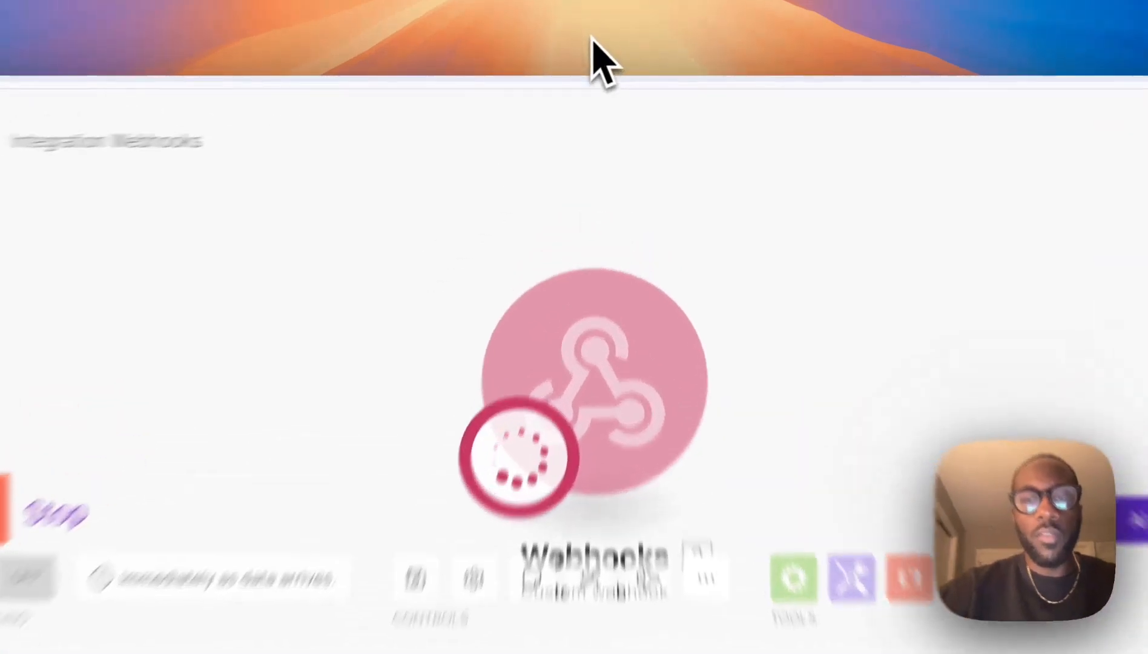
left_click(595, 47)
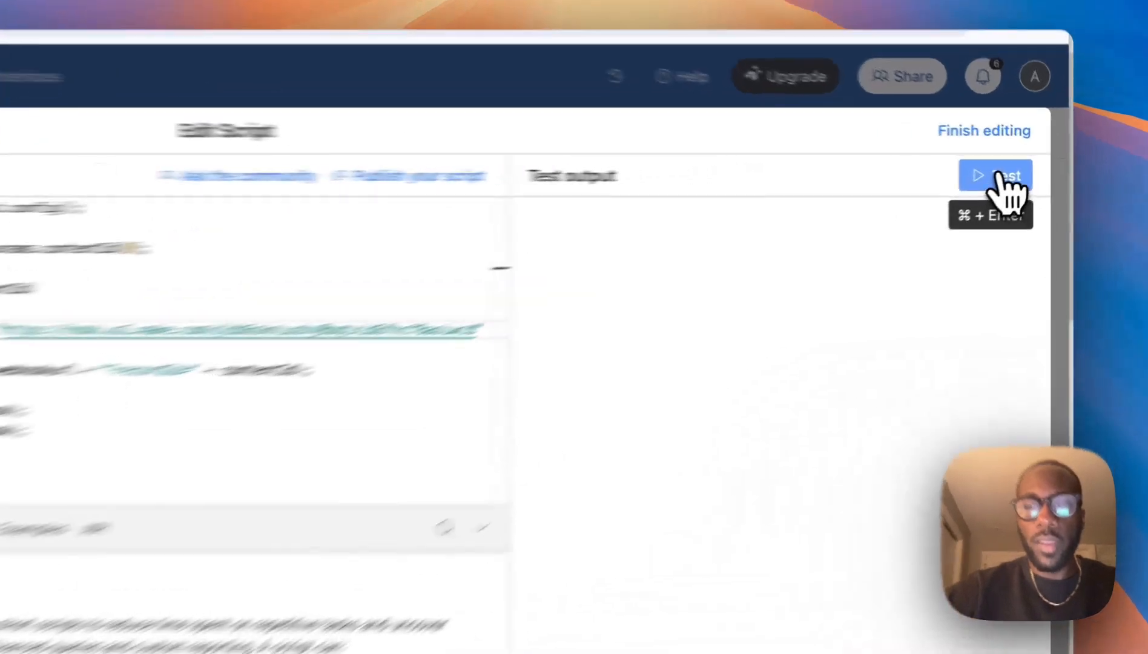
left_click(1029, 175)
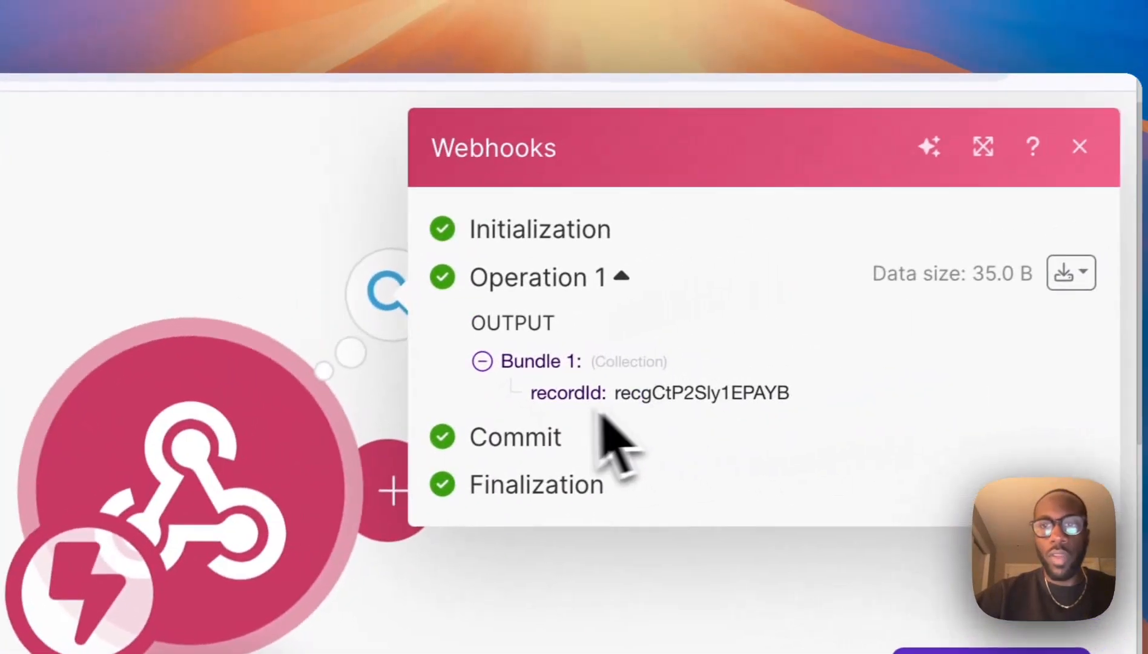
left_click_drag(522, 397, 820, 400)
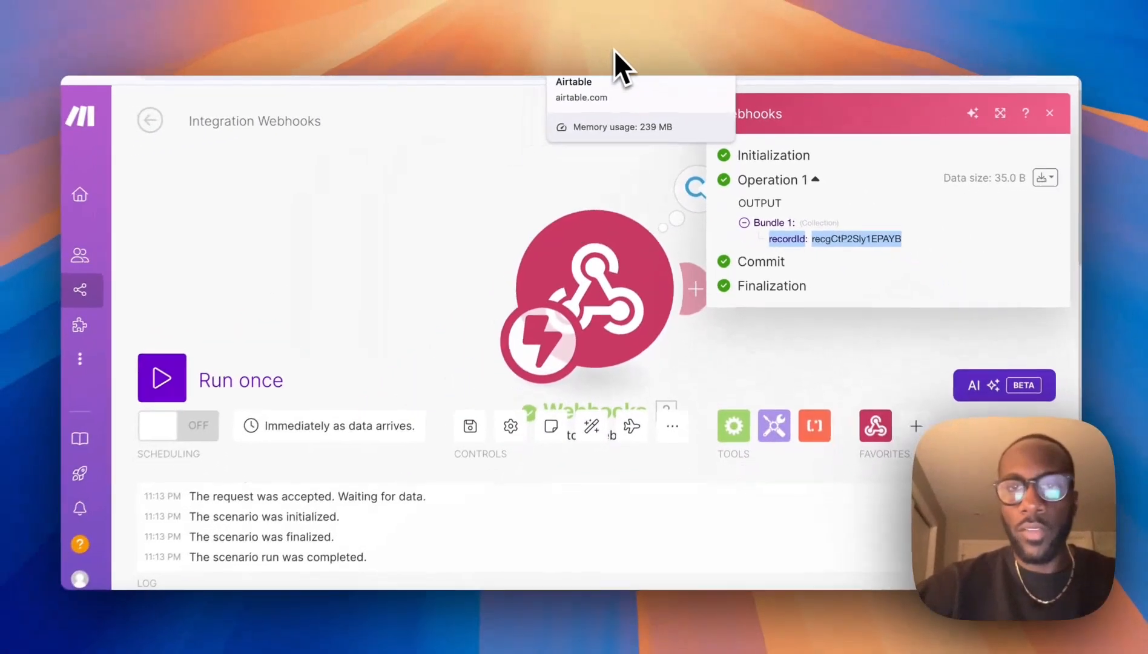
Step: Switch to Airtable, finish editing the script, and open the base's data
left_click(615, 50)
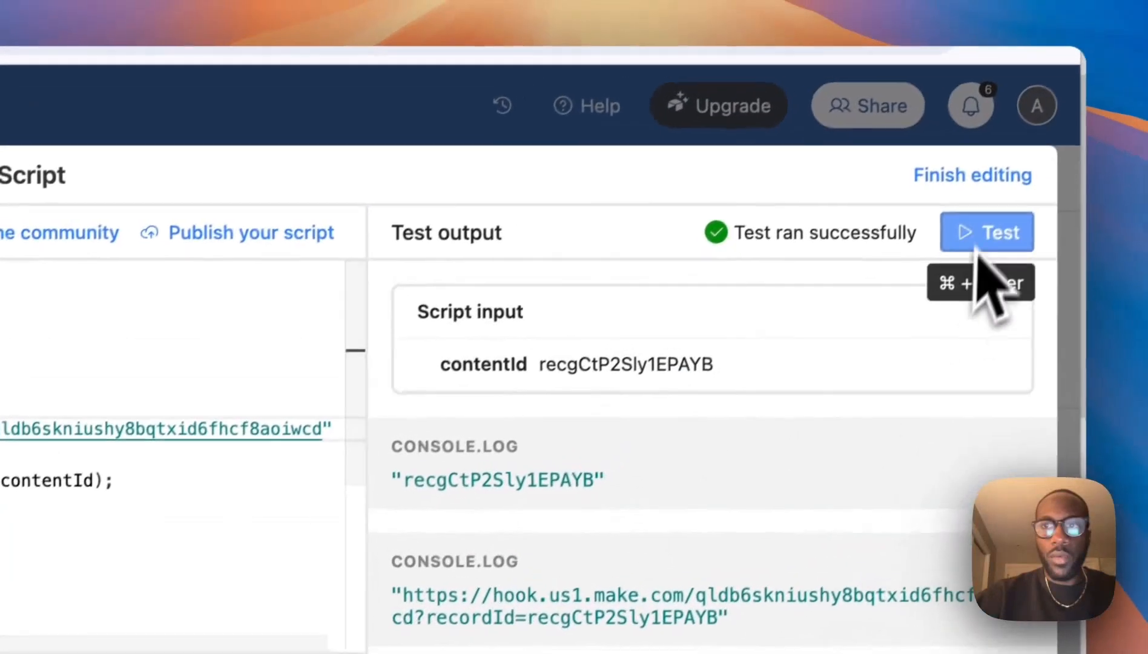
left_click(929, 175)
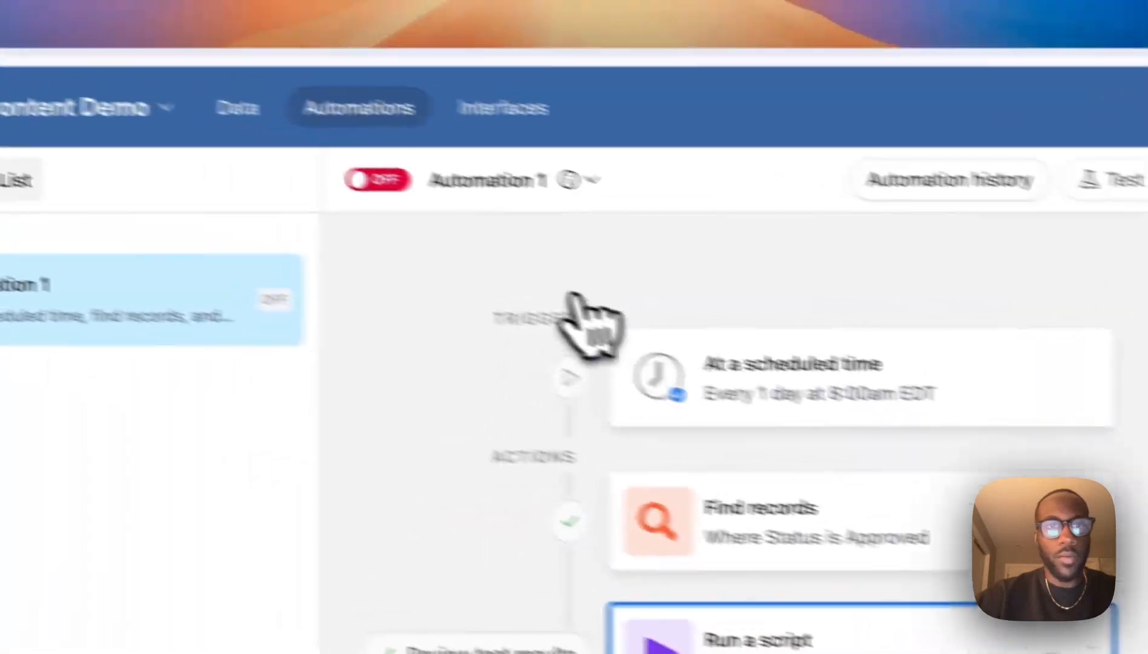
left_click(237, 108)
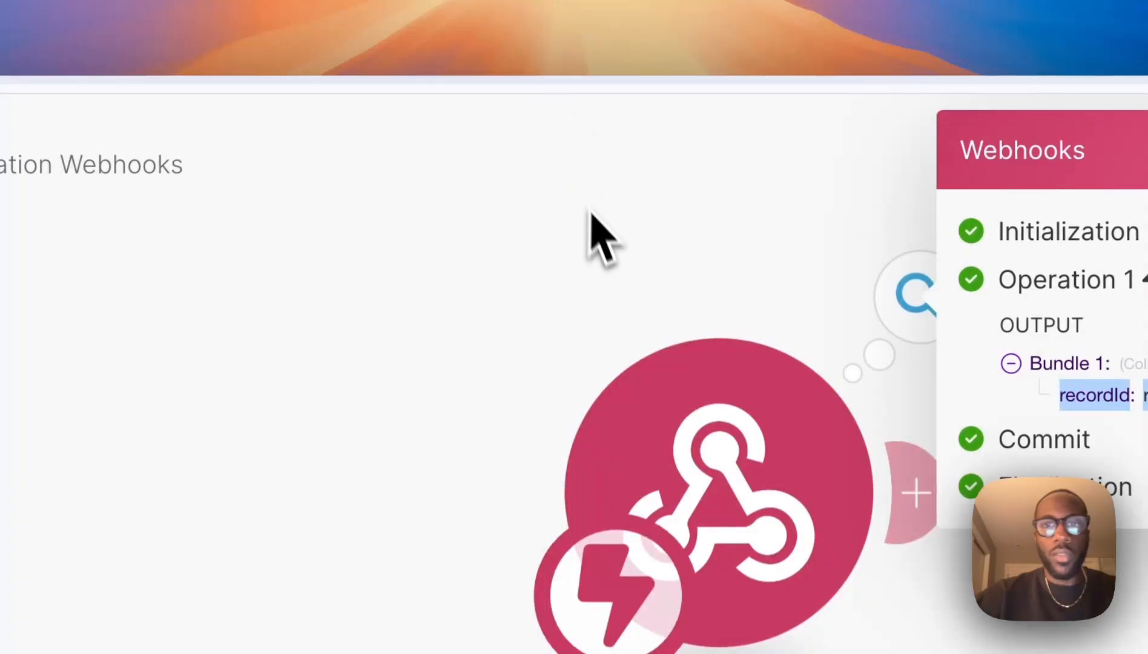
Step: In the Make scenario, add an Airtable Get a Record module after the webhook trigger
left_click(654, 280)
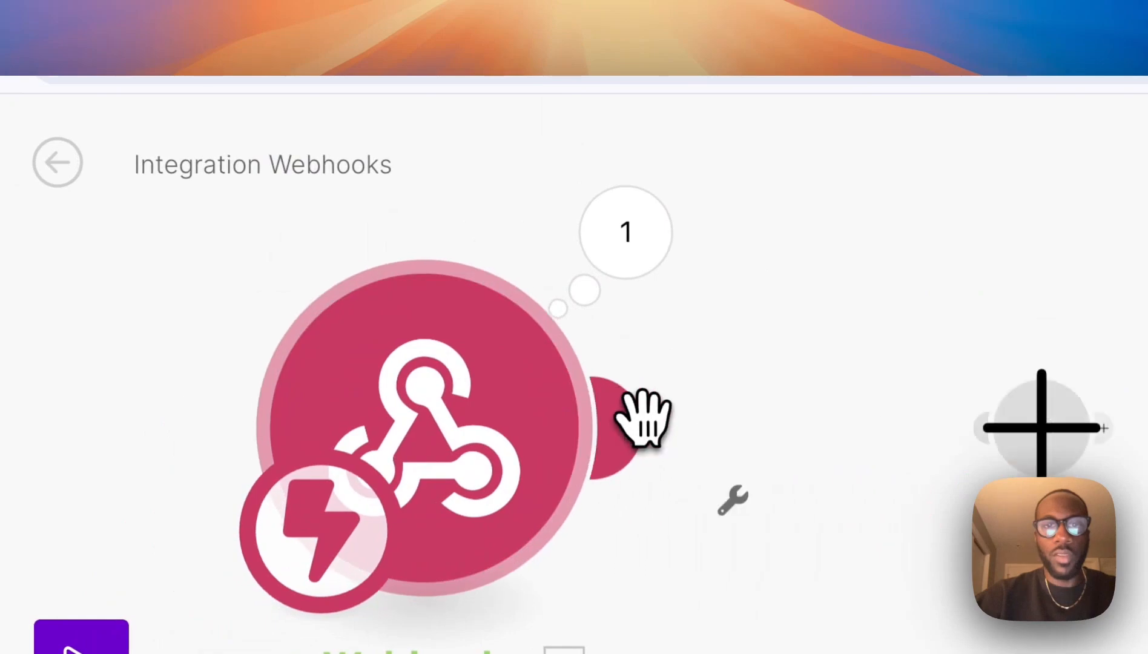
left_click(643, 418)
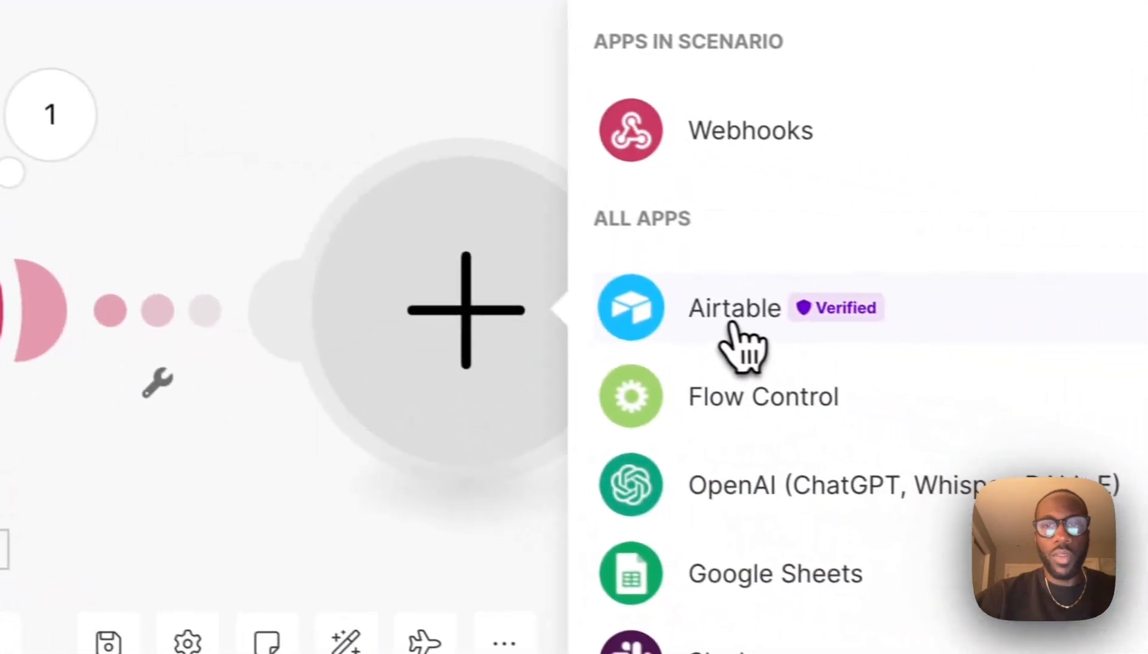
left_click(743, 341)
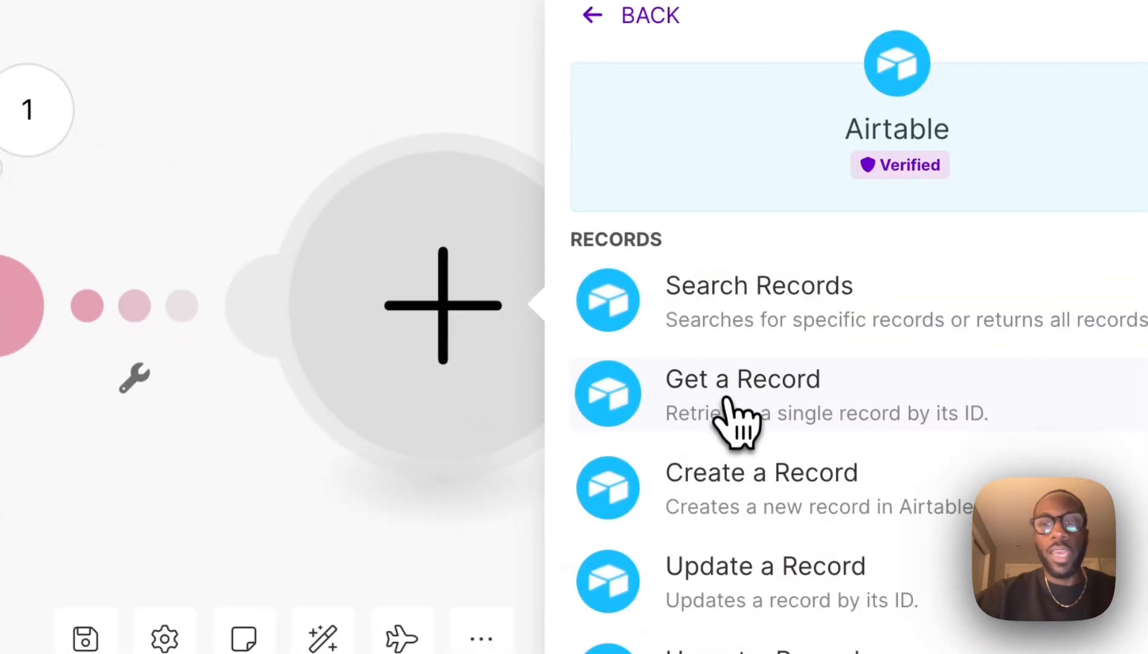
left_click(728, 401)
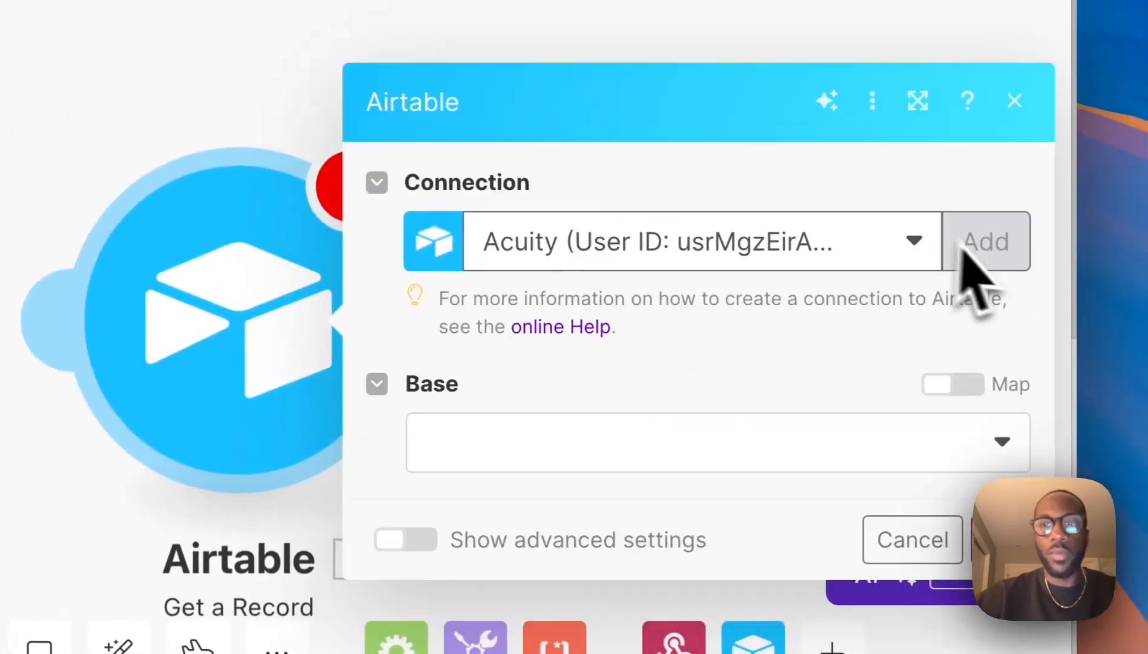
Step: Create an Airtable OAuth connection named RSS to Content Demo and grant it access to the RSS to Content Demo base
left_click(981, 241)
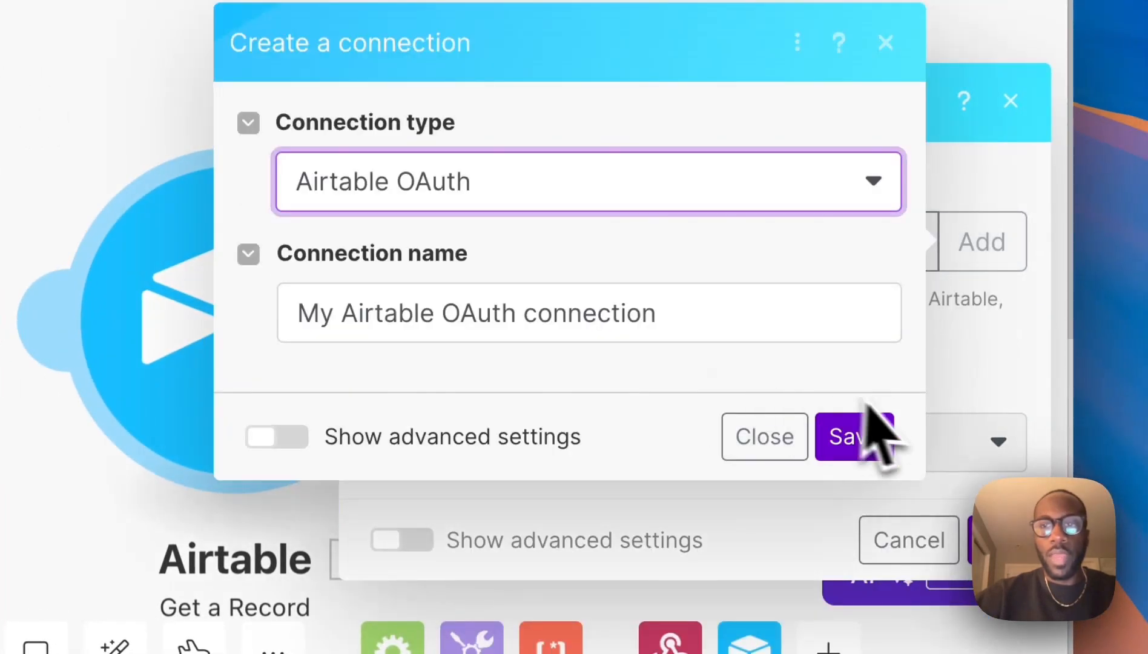
triple_click(778, 339)
type("RSS")
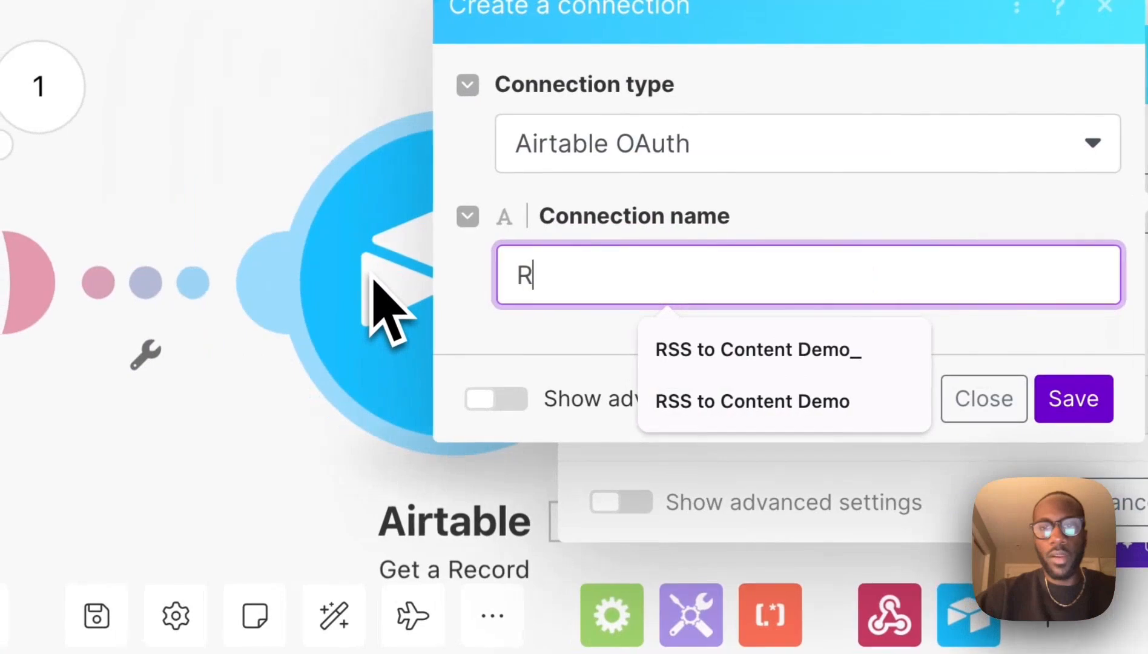
type(" to Content Demo")
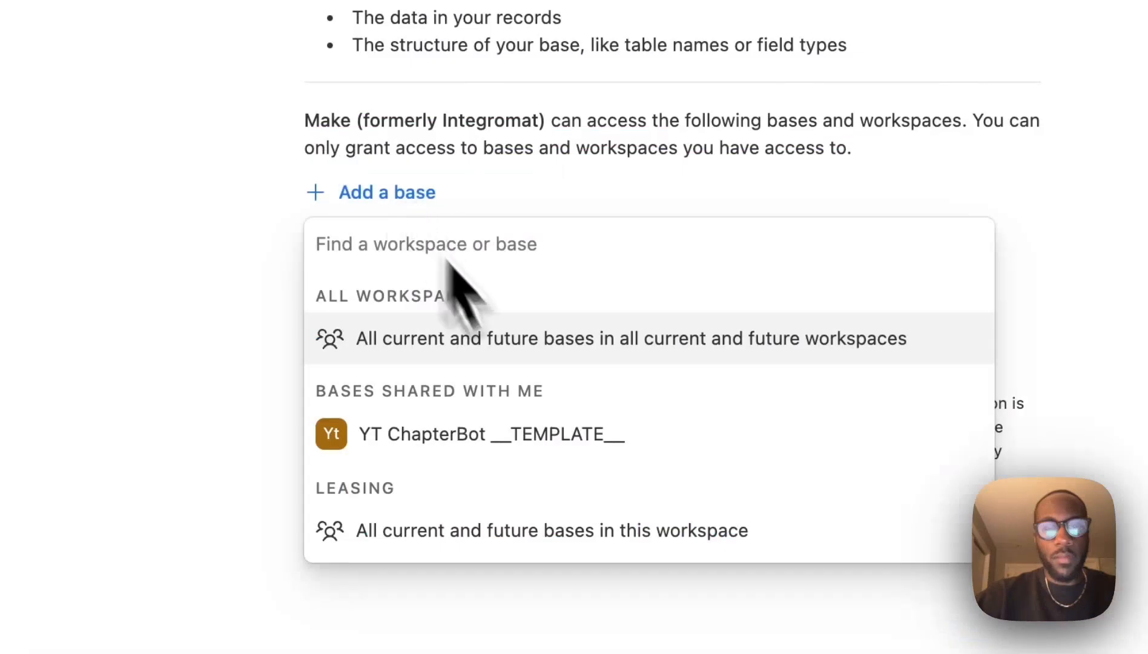
scroll(551, 436, "down", 5)
left_click(479, 506)
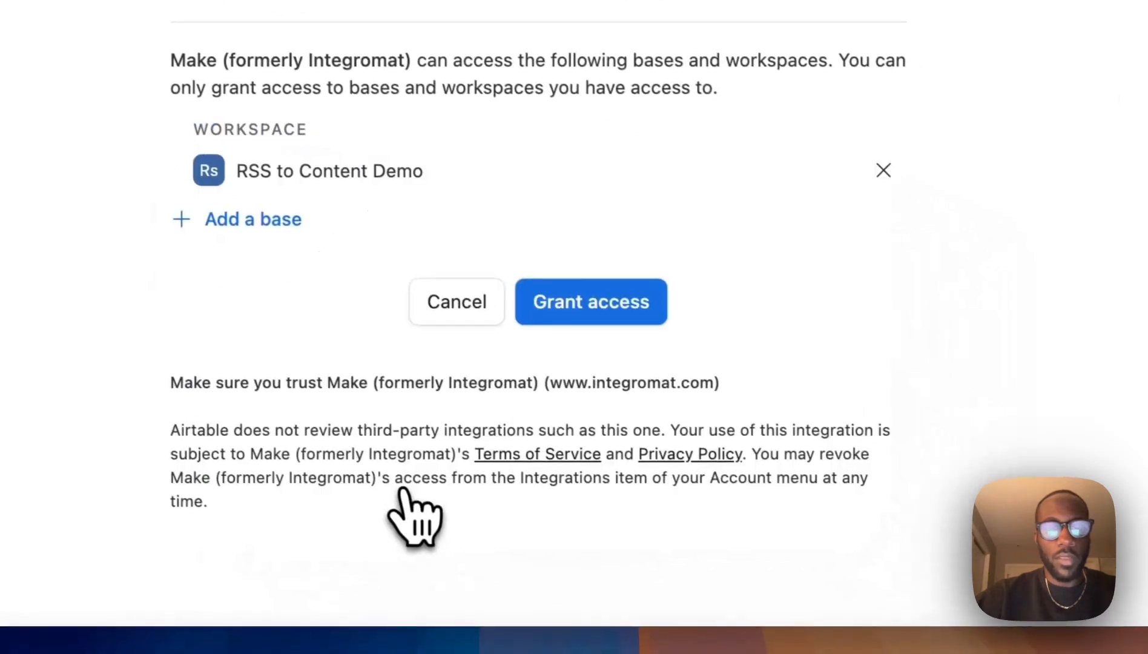
left_click(646, 311)
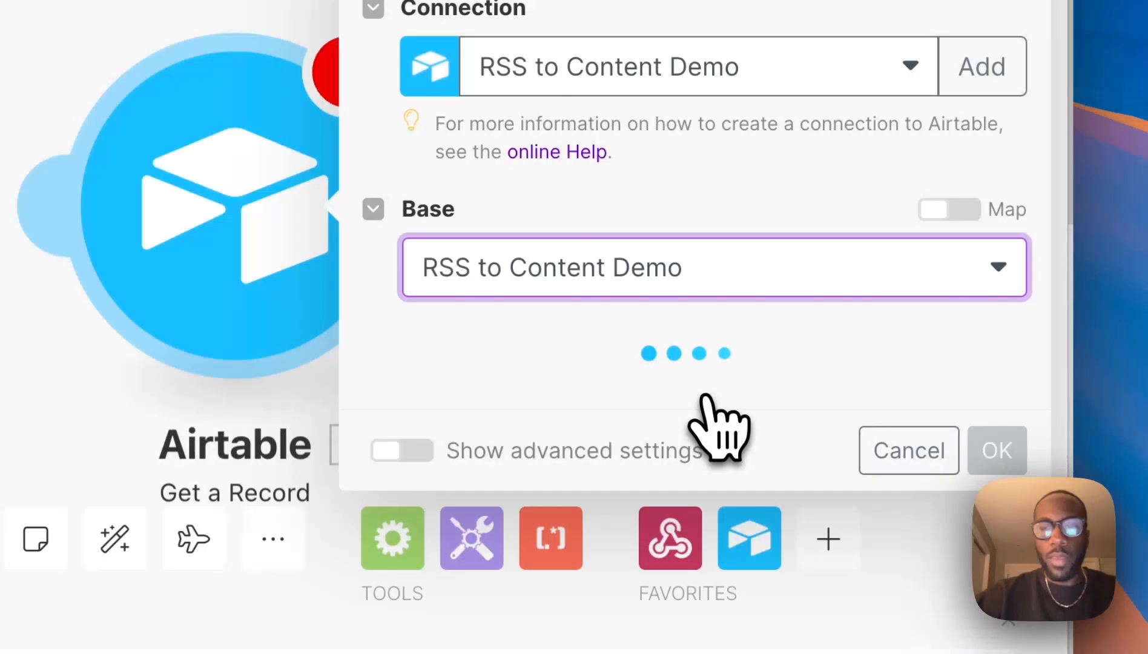
Step: Set the Get a Record module to the RSS to Content Demo base, Content table, and the webhook's recordId as Record ID
left_click(685, 403)
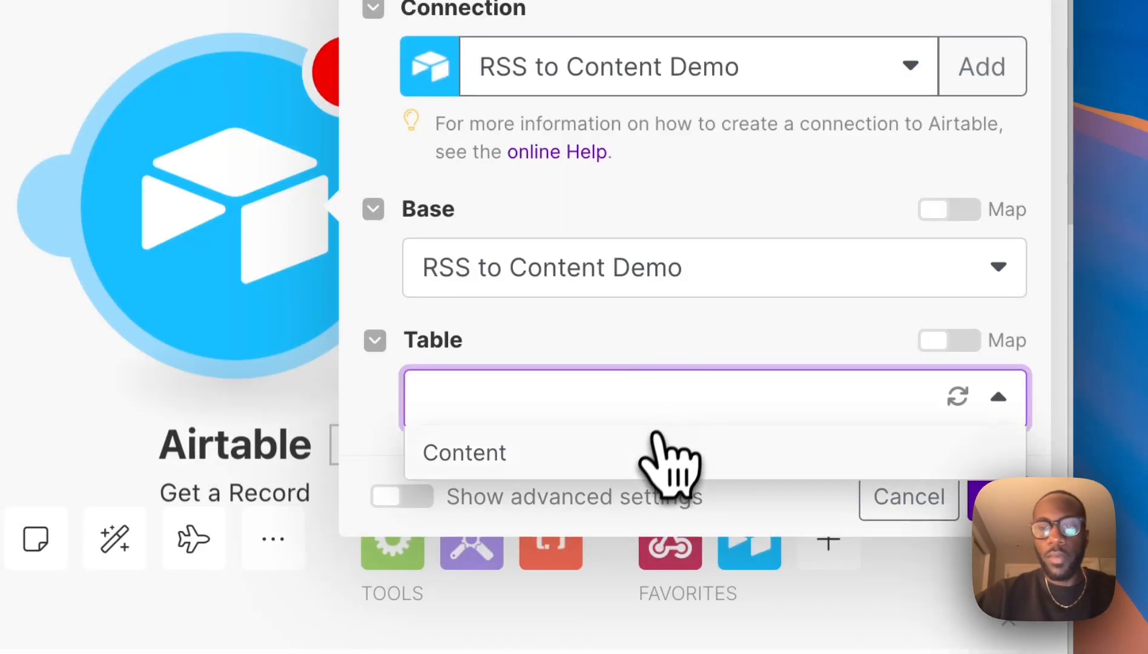
left_click(655, 450)
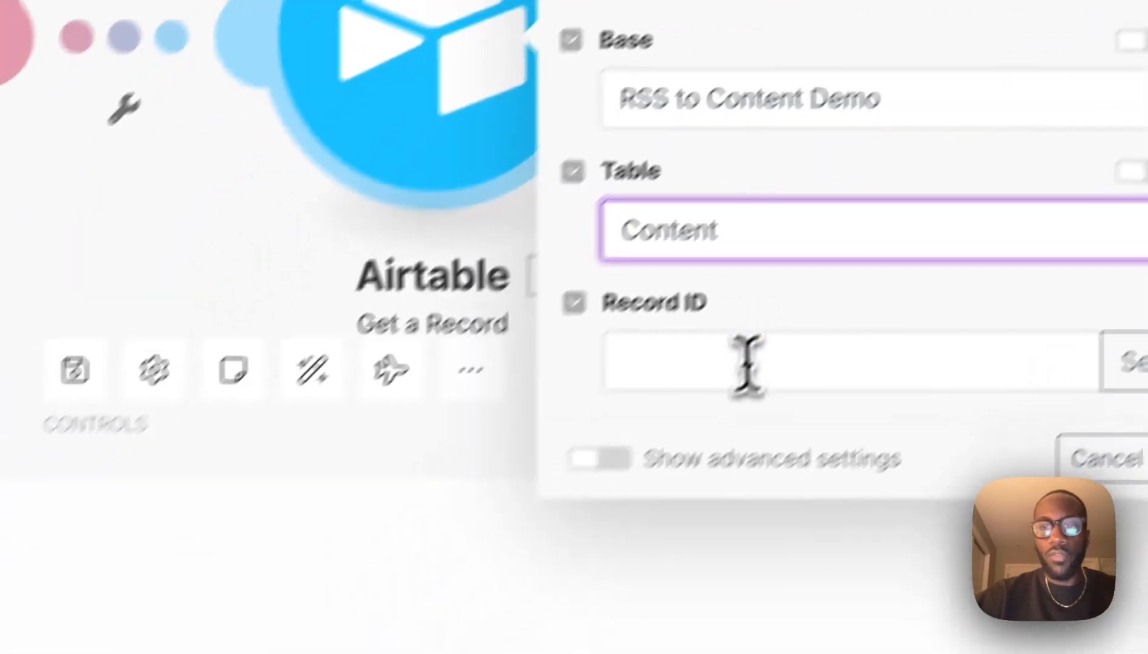
left_click(548, 530)
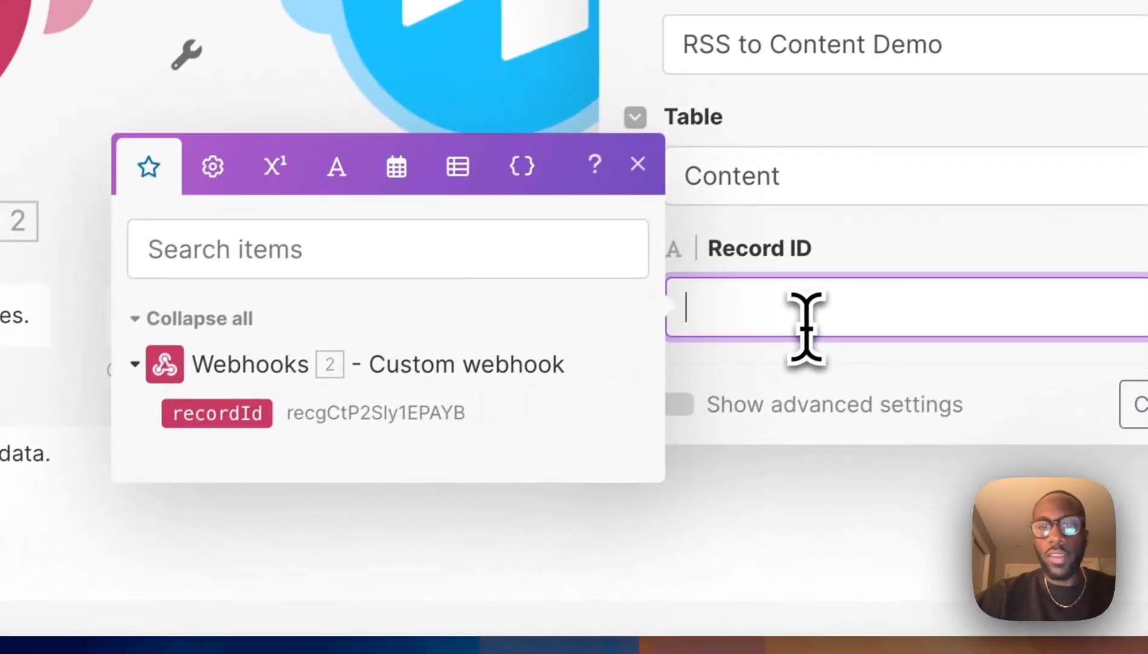
left_click(345, 409)
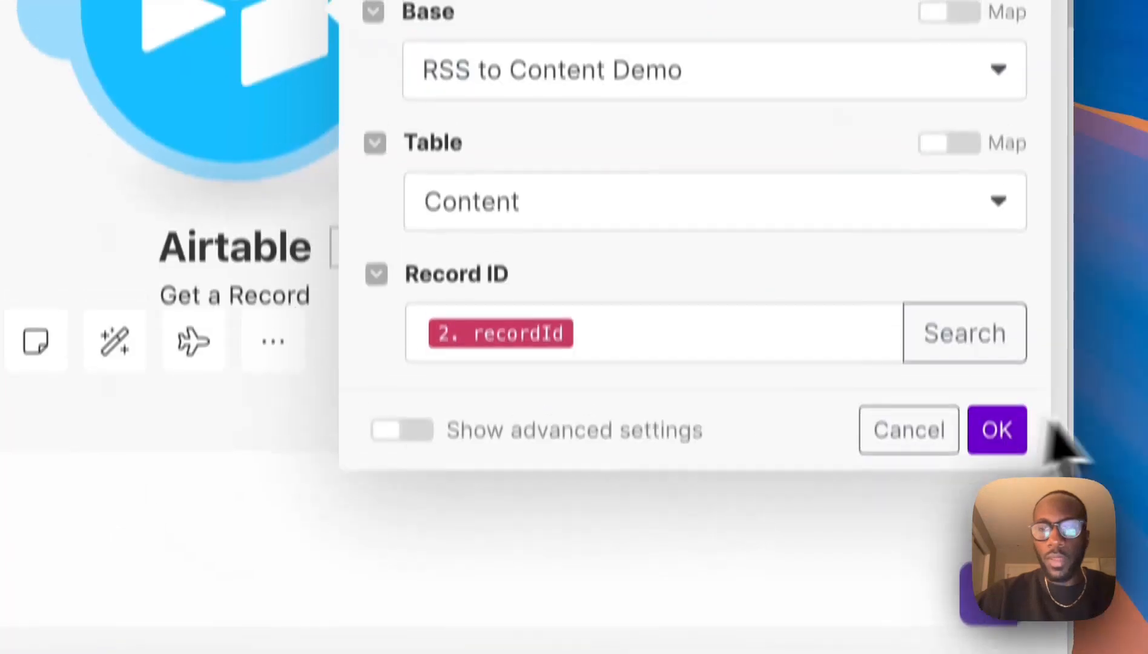
left_click(994, 428)
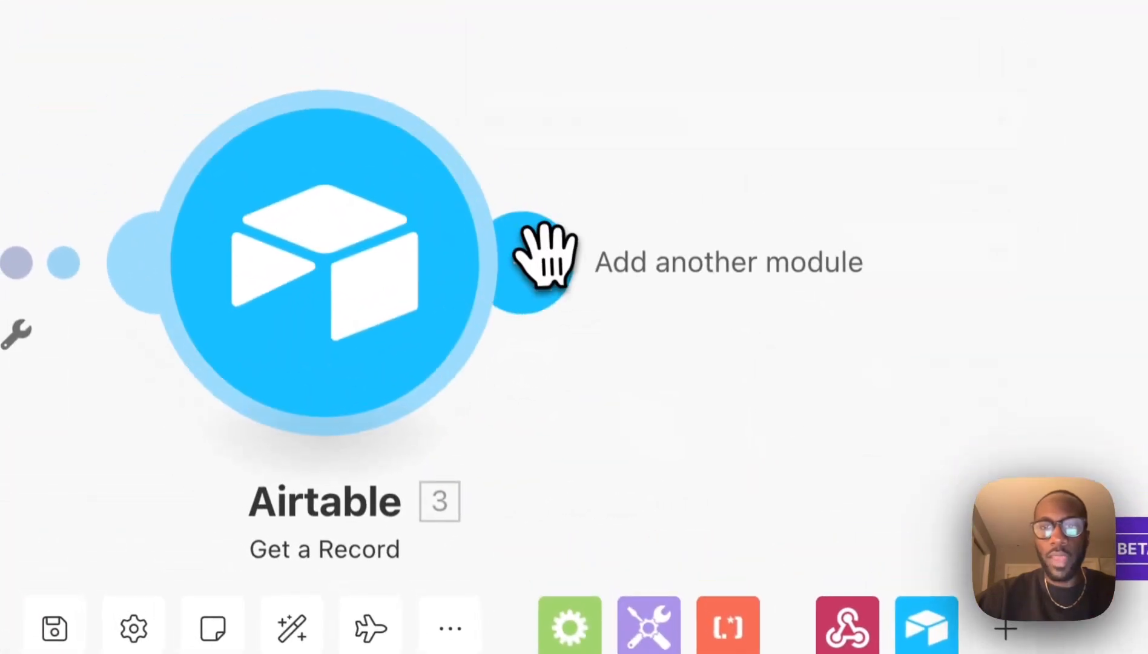
Step: Add a LinkedIn Create a User Text Post module after the Airtable Get a Record module
left_click(551, 266)
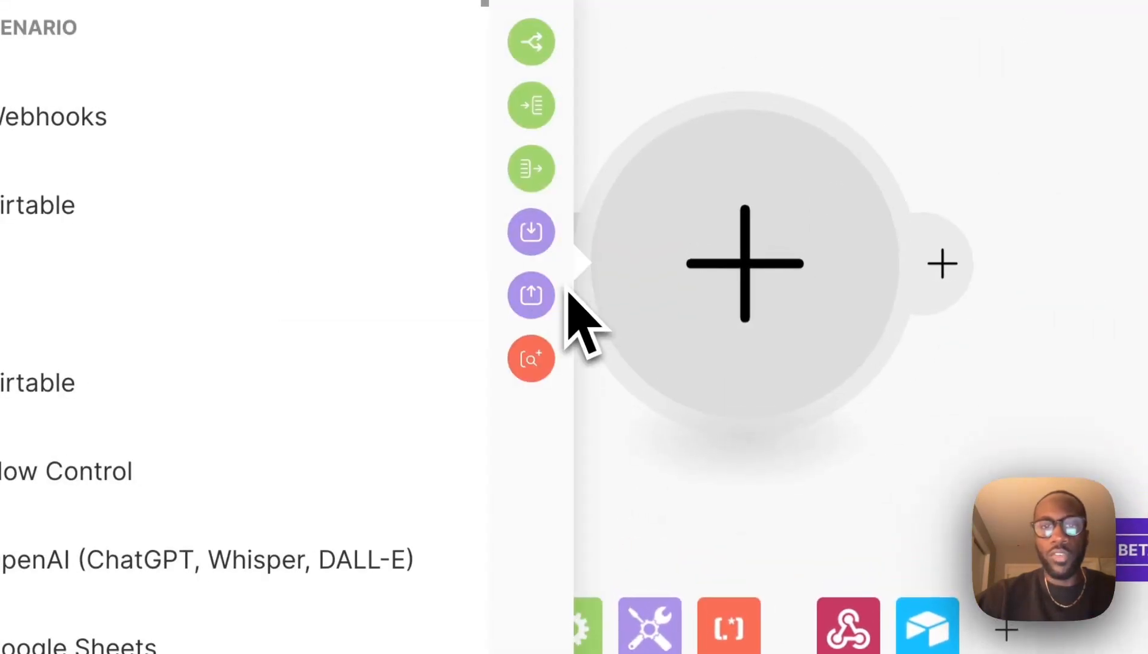
scroll(306, 424, "down", 3)
scroll(262, 521, "up", 3)
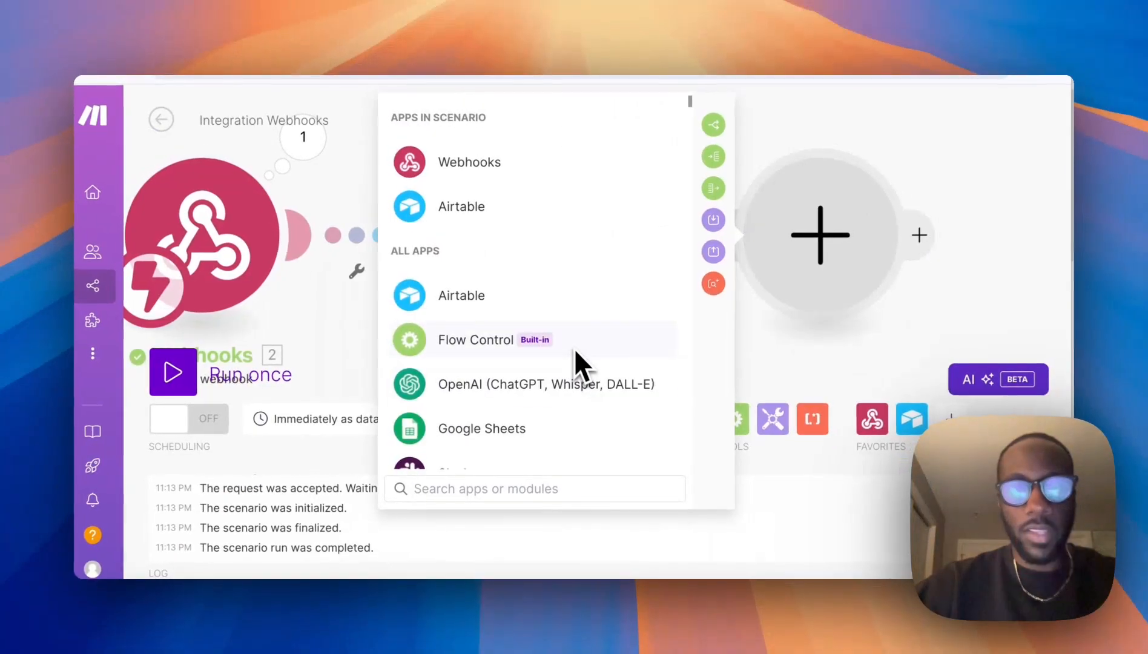
type("lin")
left_click(526, 115)
left_click(474, 152)
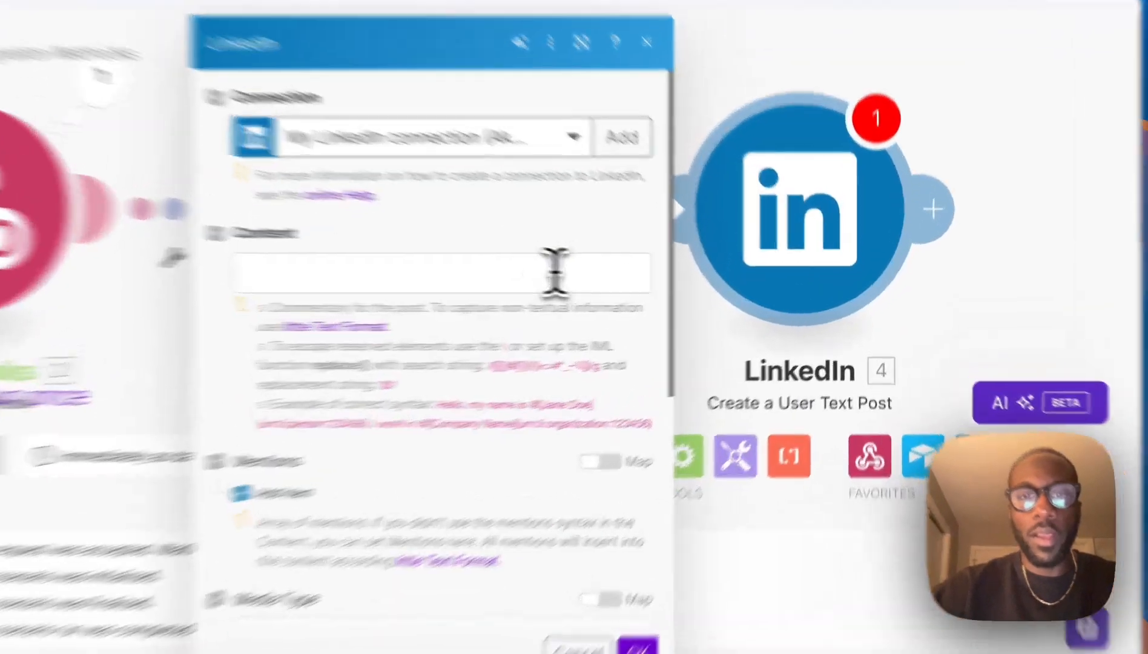
left_click(639, 280)
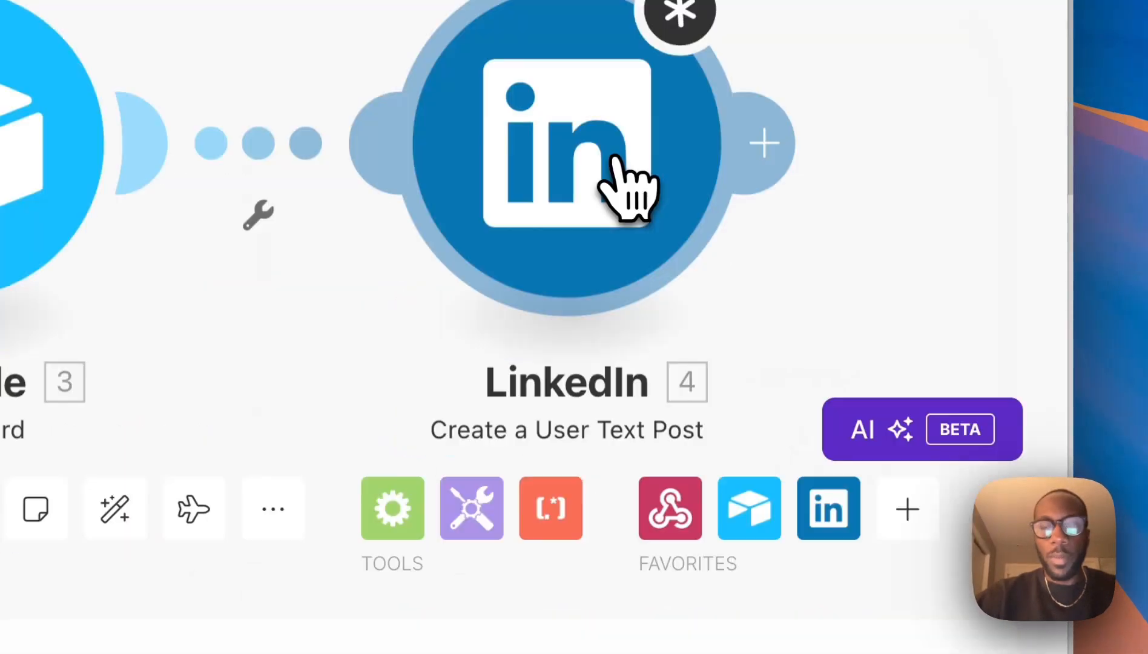
Step: Delete the LinkedIn module from the Make scenario and run the scenario once
right_click(615, 161)
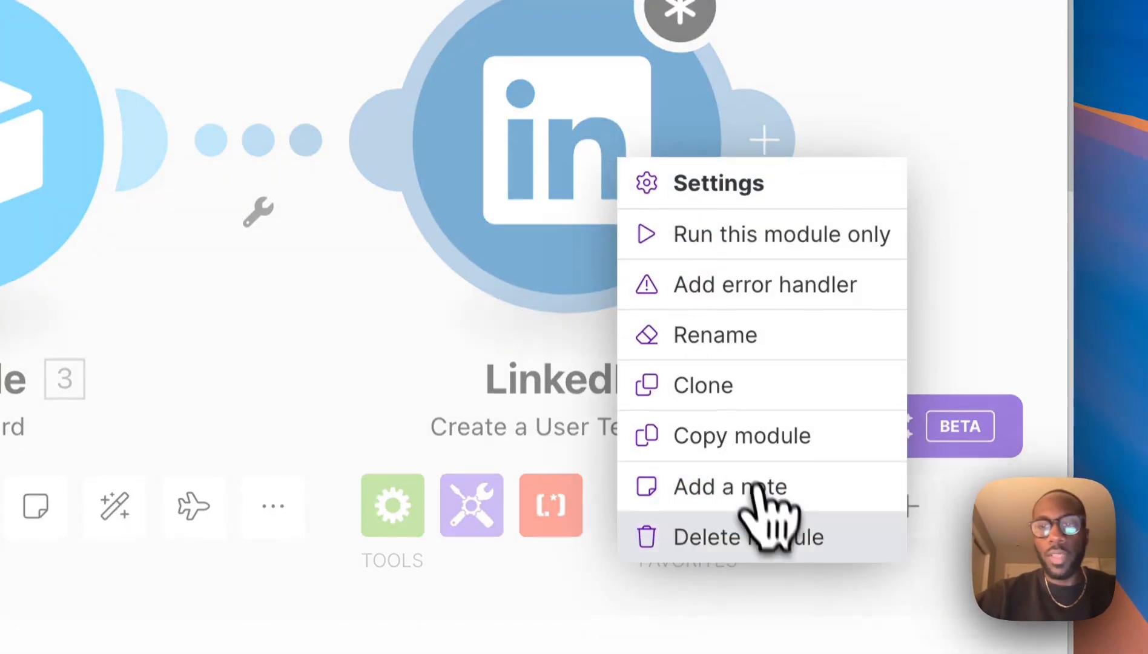
left_click(766, 532)
left_click_drag(528, 219, 782, 189)
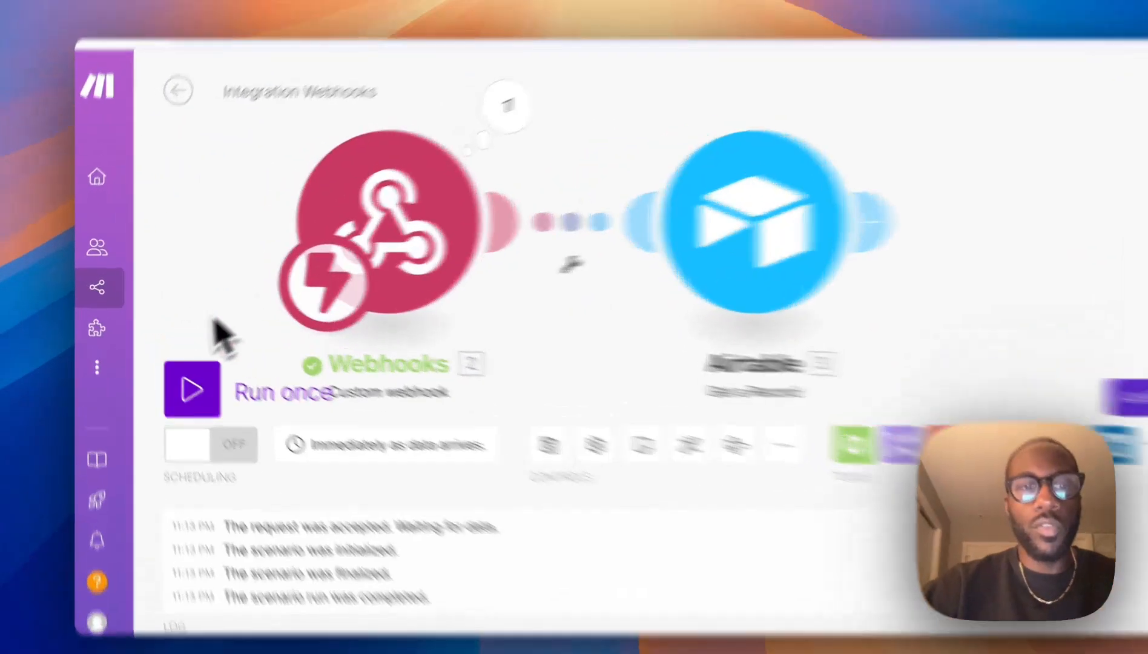
left_click(174, 371)
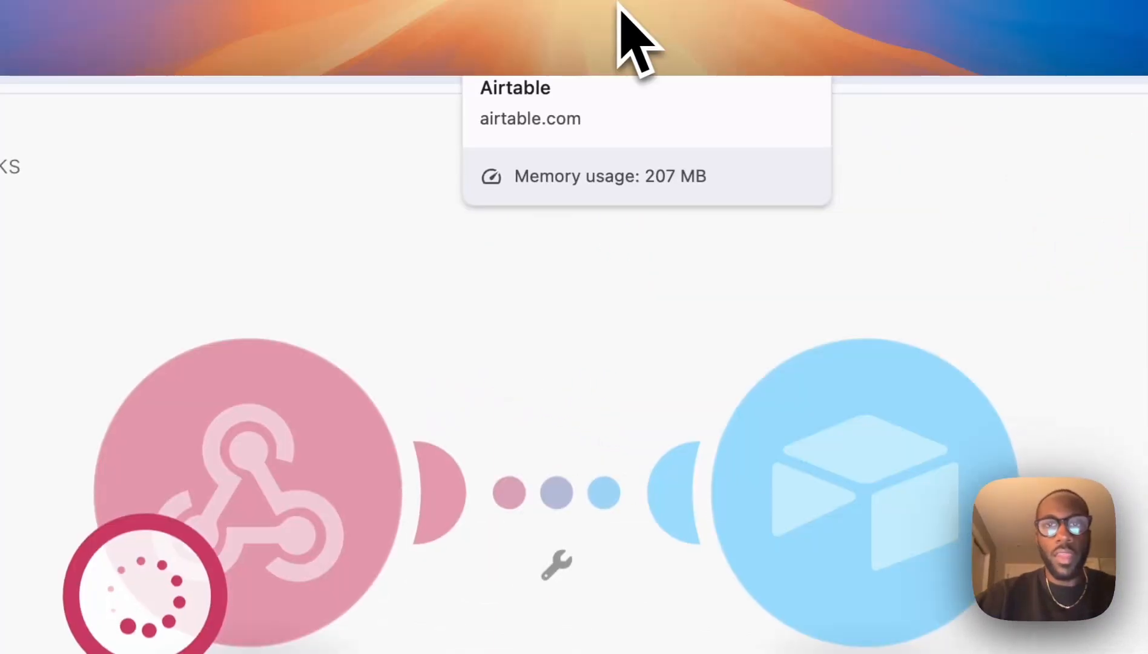
Step: Switch to Airtable and test the Run a script action in the base's Automation 1
left_click(621, 5)
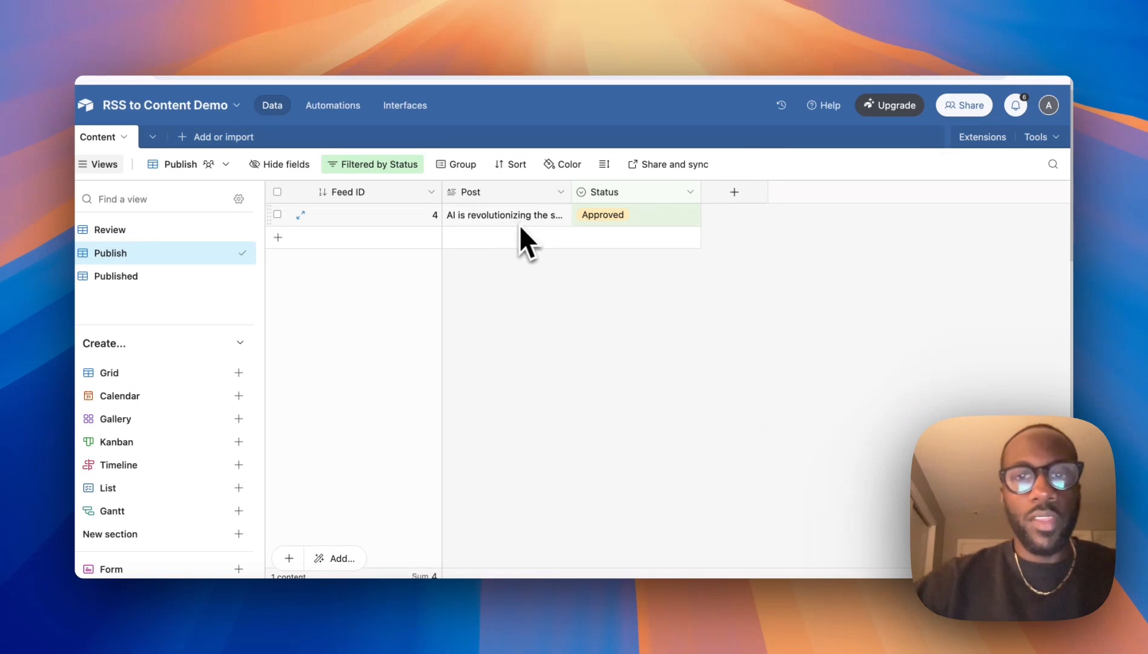
left_click(333, 108)
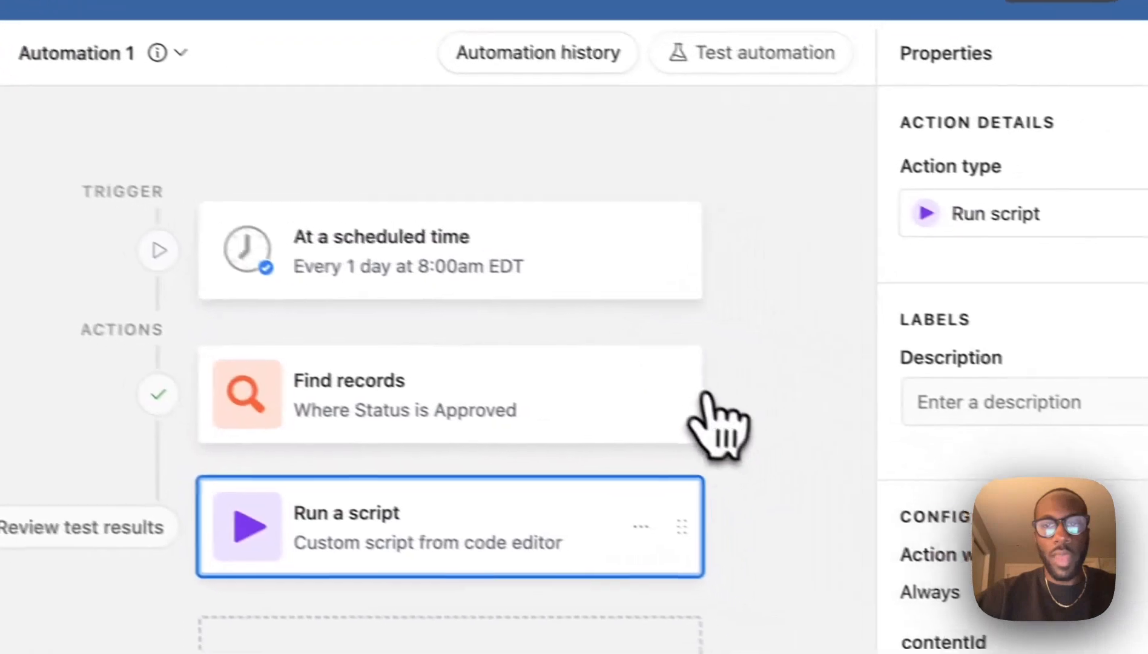
scroll(1144, 591, "down", 10)
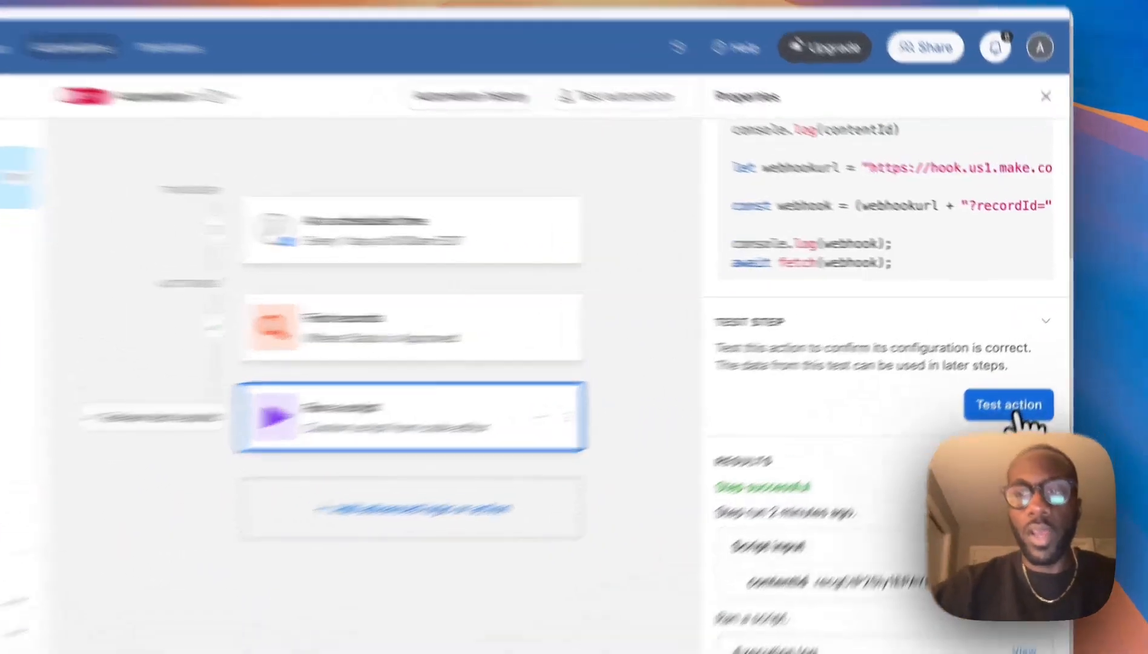
scroll(1041, 388, "up", 5)
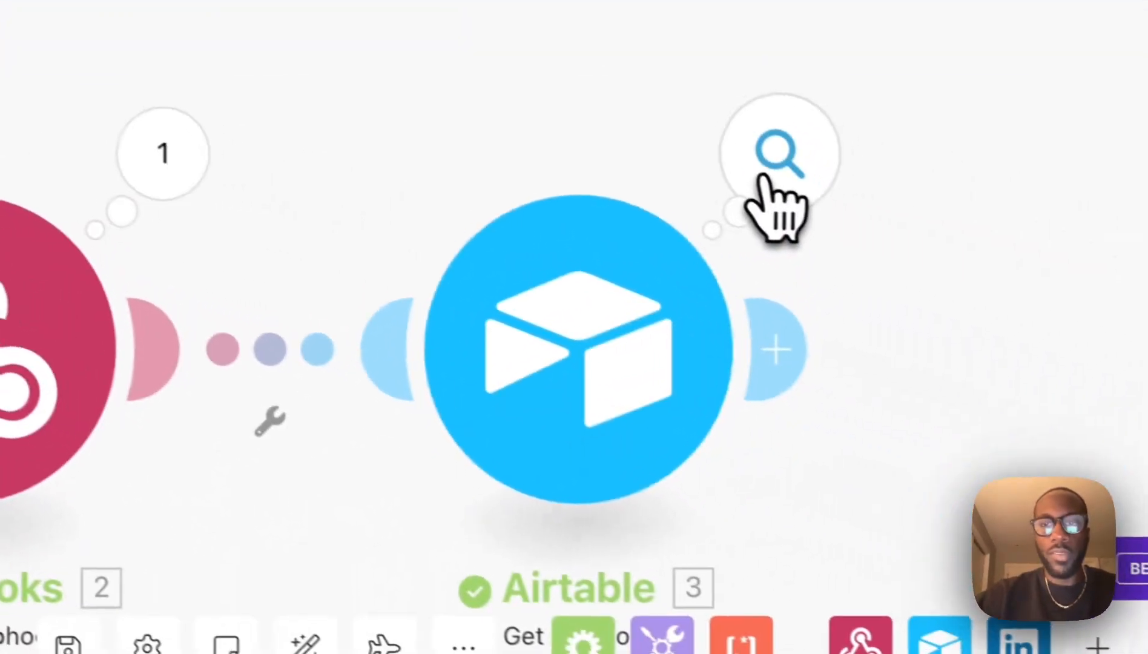
Step: Inspect the Post text in the output bundle of the Airtable Get a Record module in Make
left_click(1006, 230)
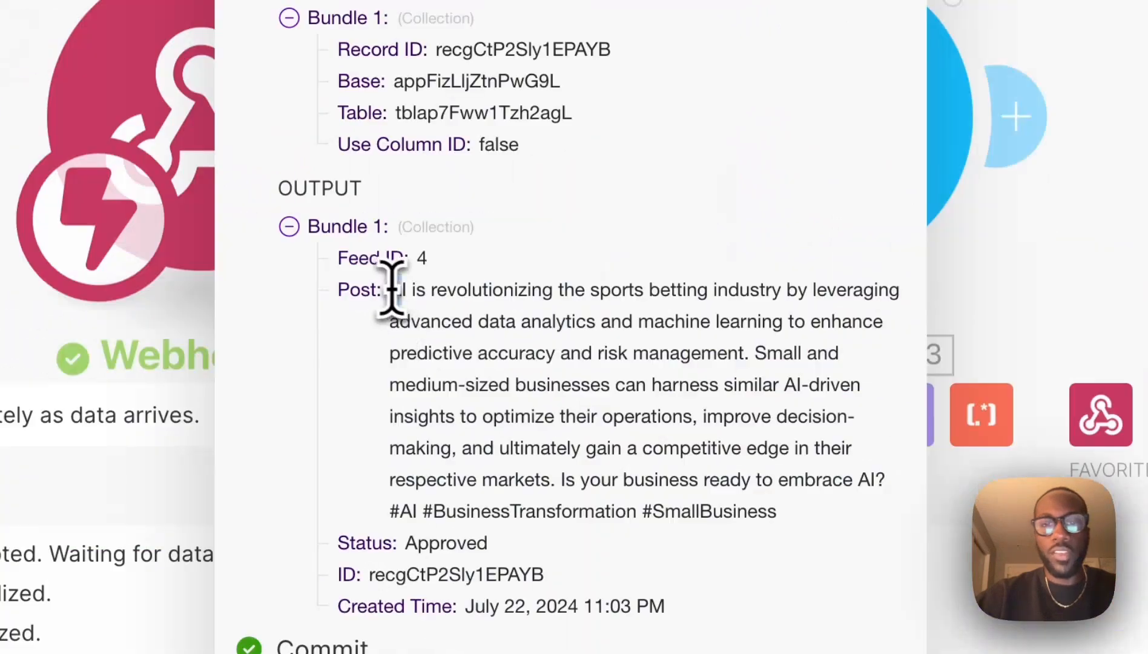
left_click_drag(391, 289, 651, 416)
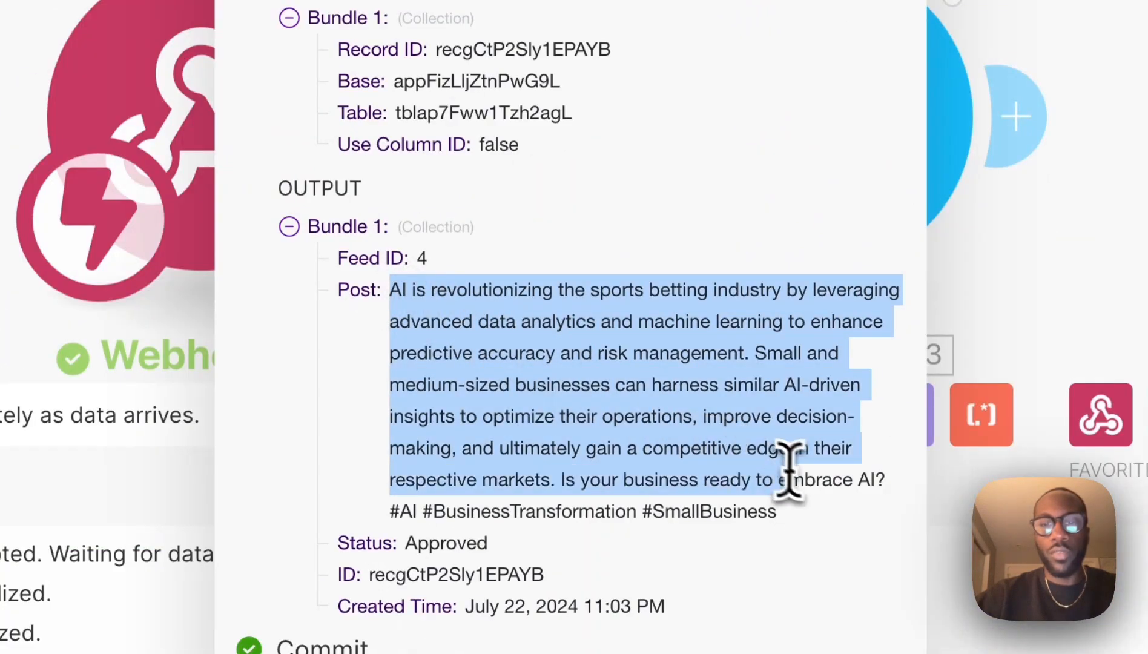
left_click_drag(787, 466, 889, 585)
left_click(1101, 207)
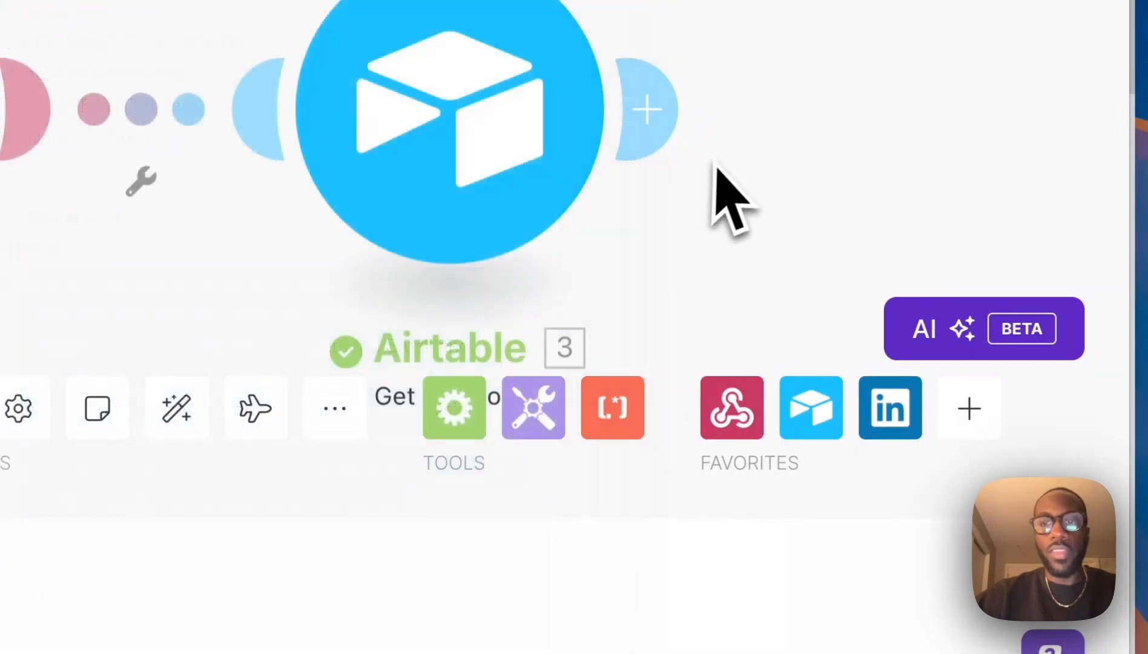
Step: Add a LinkedIn Create a User Text Post module after the Airtable module and confirm its settings
left_click(647, 109)
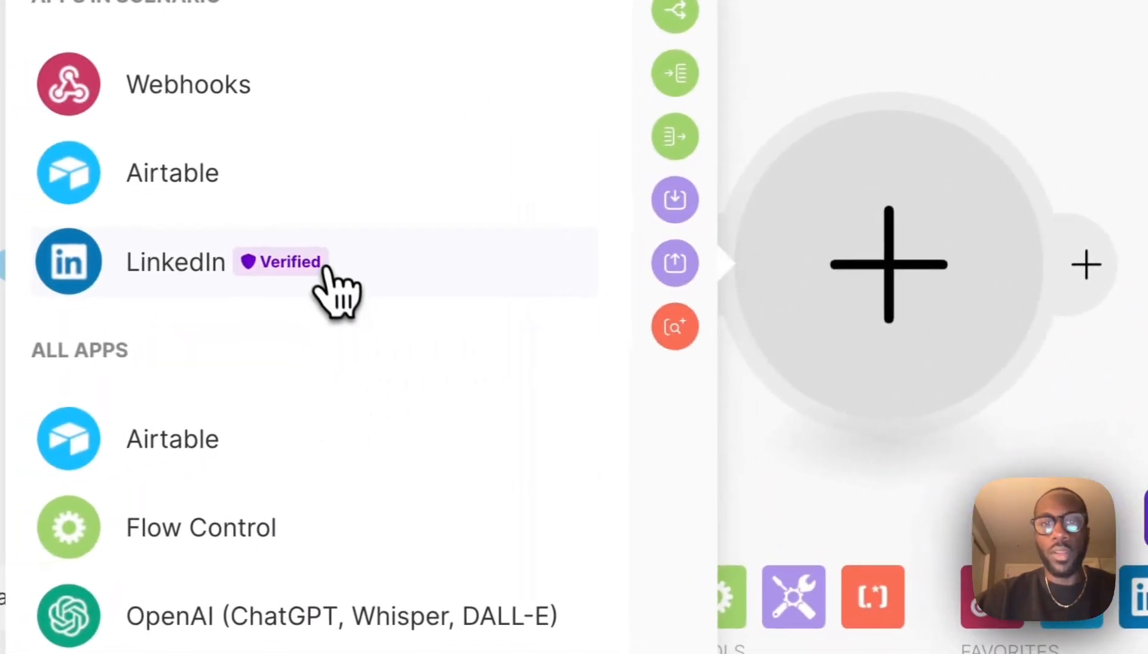
left_click(333, 288)
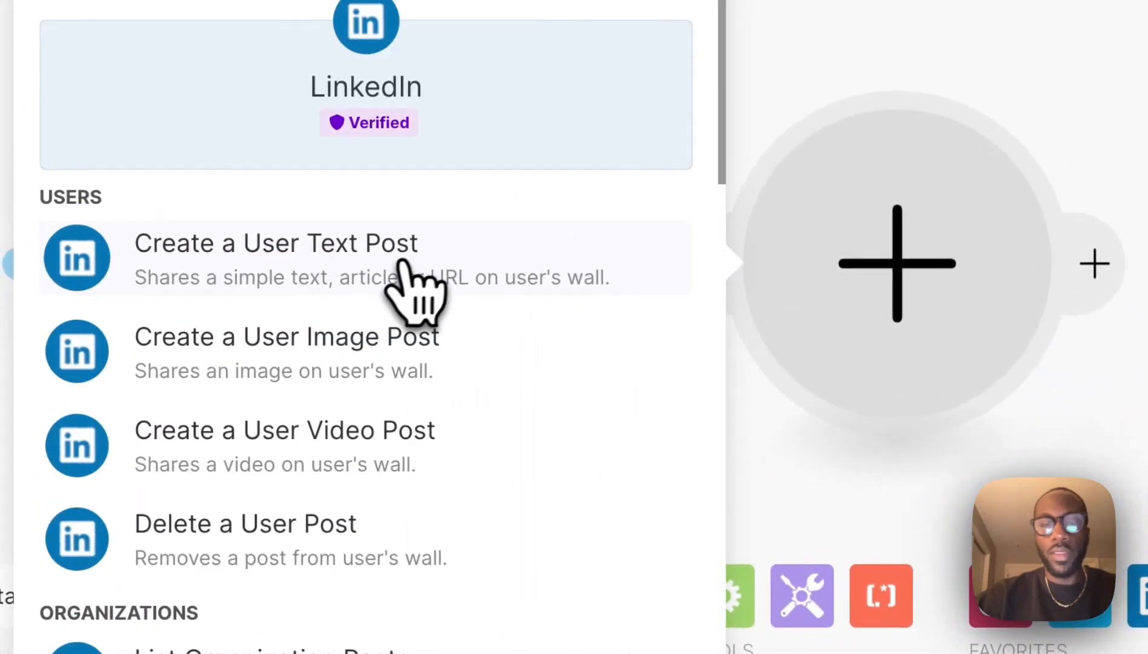
left_click(403, 285)
left_click(379, 326)
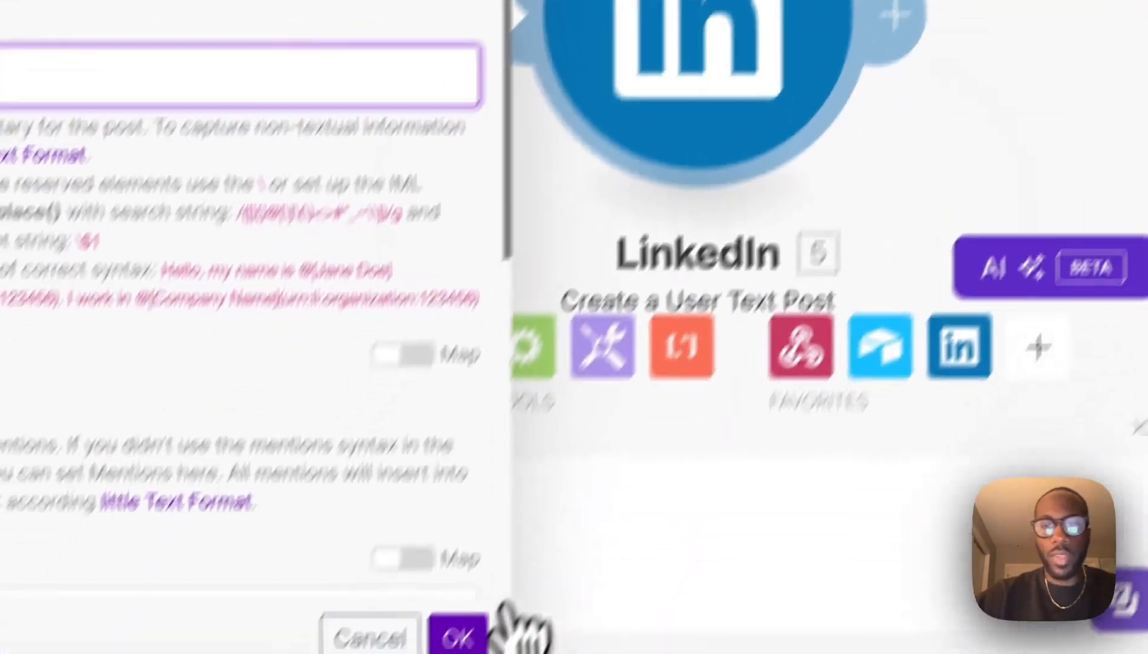
left_click(460, 631)
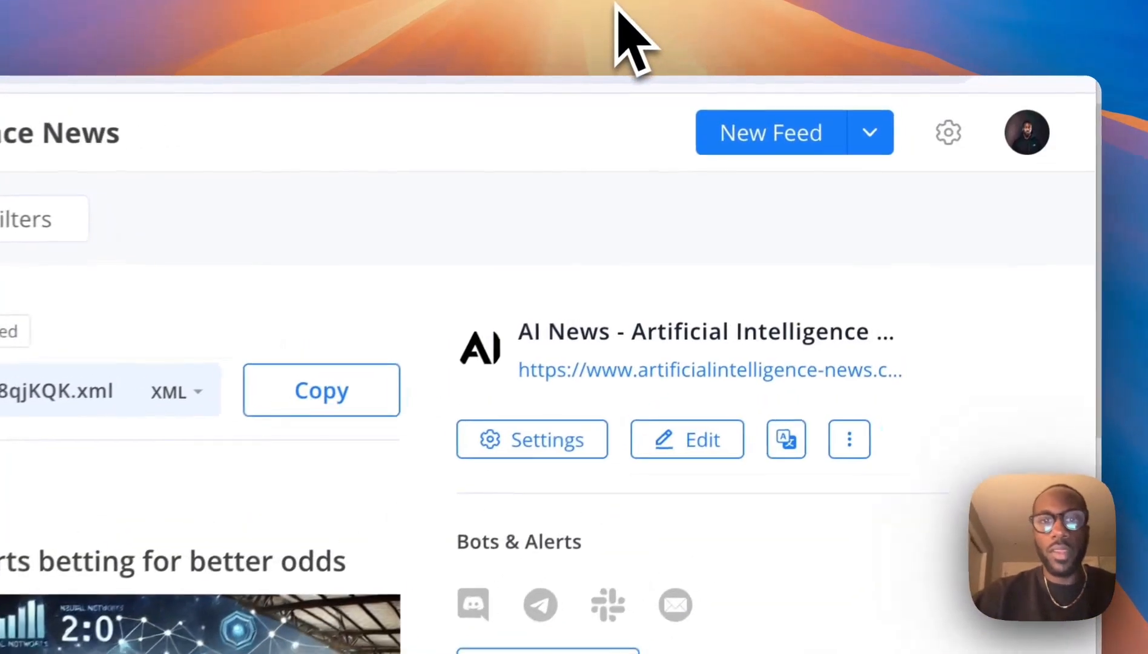
Step: In the Airtable Publish view, set the Status of the Feed ID 4 record to Publish
scroll(589, 269, "down", 5)
scroll(566, 427, "down", 10)
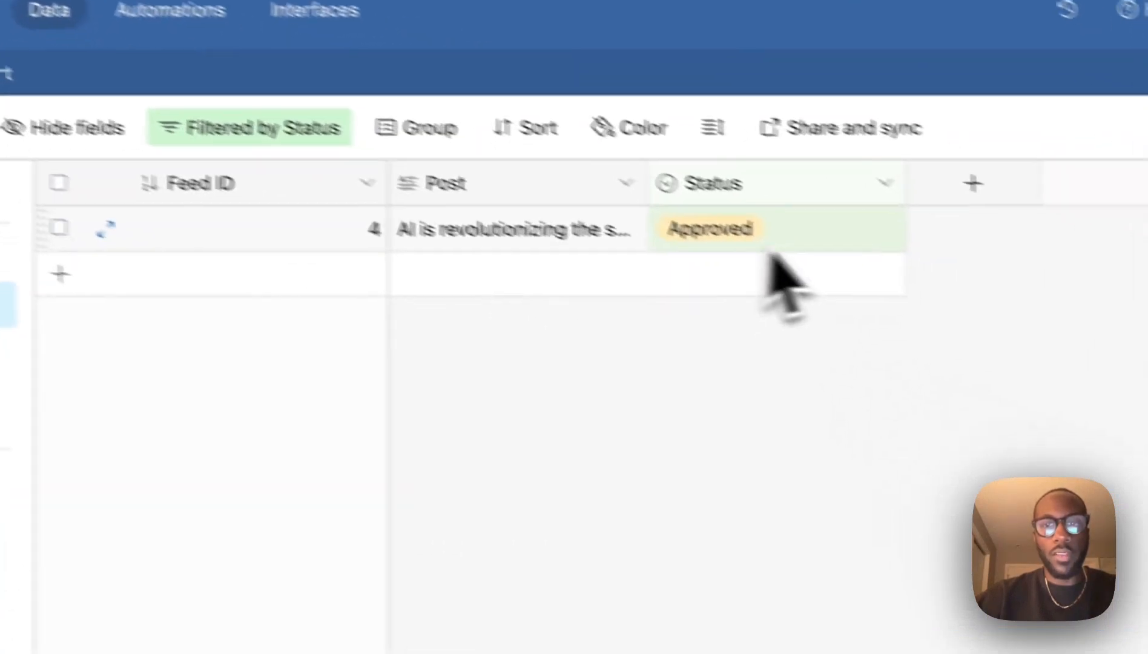
left_click(1084, 360)
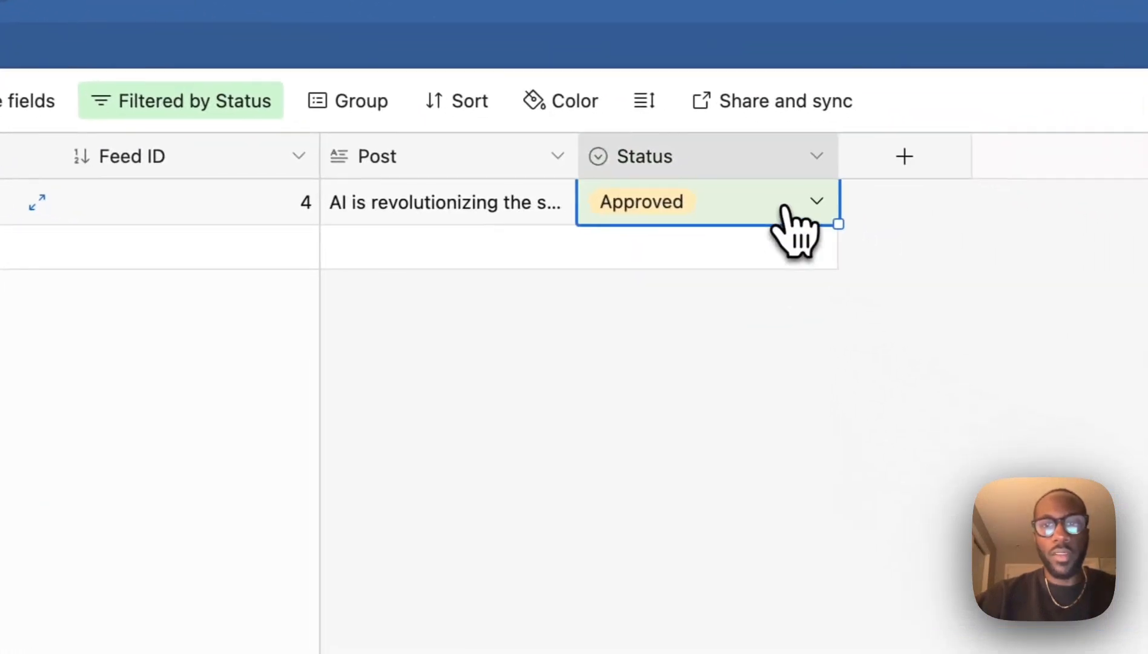
left_click(812, 200)
left_click(628, 457)
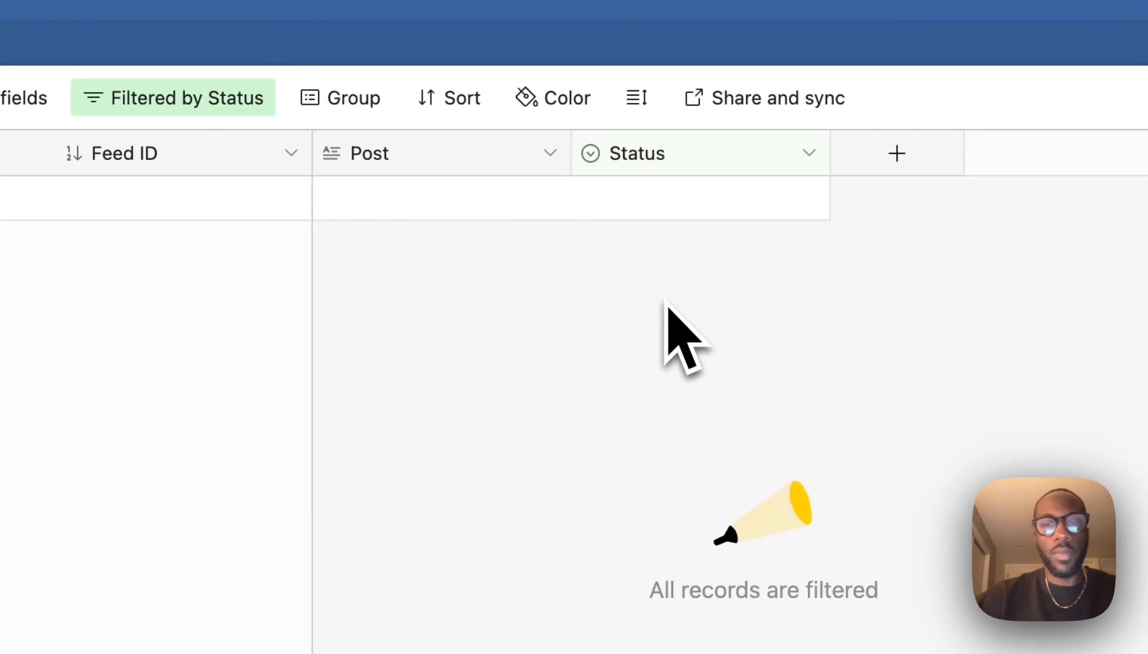
Step: Check the Feed ID 4 record in the Published view and look at the base's automations list
left_click(187, 351)
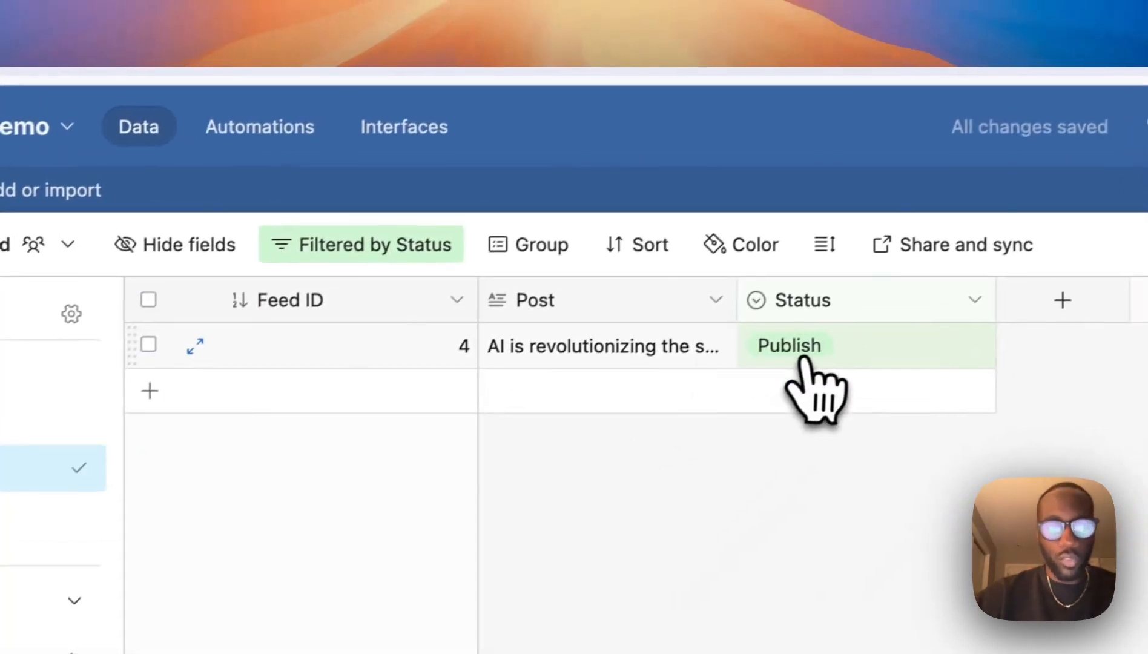
left_click(372, 138)
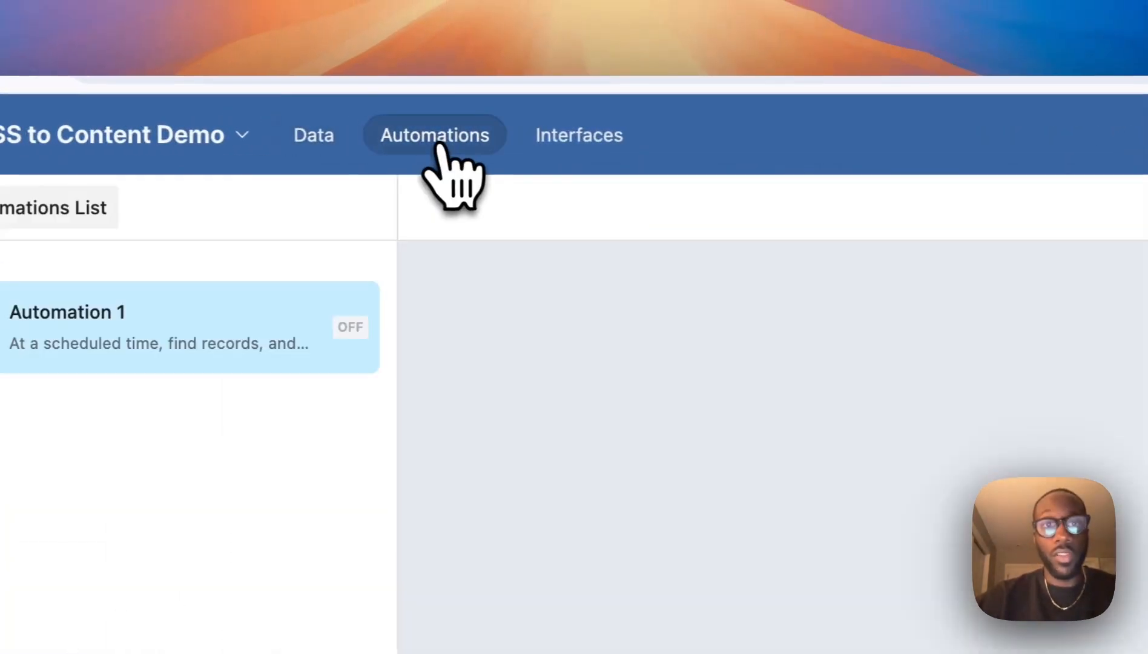
left_click(332, 141)
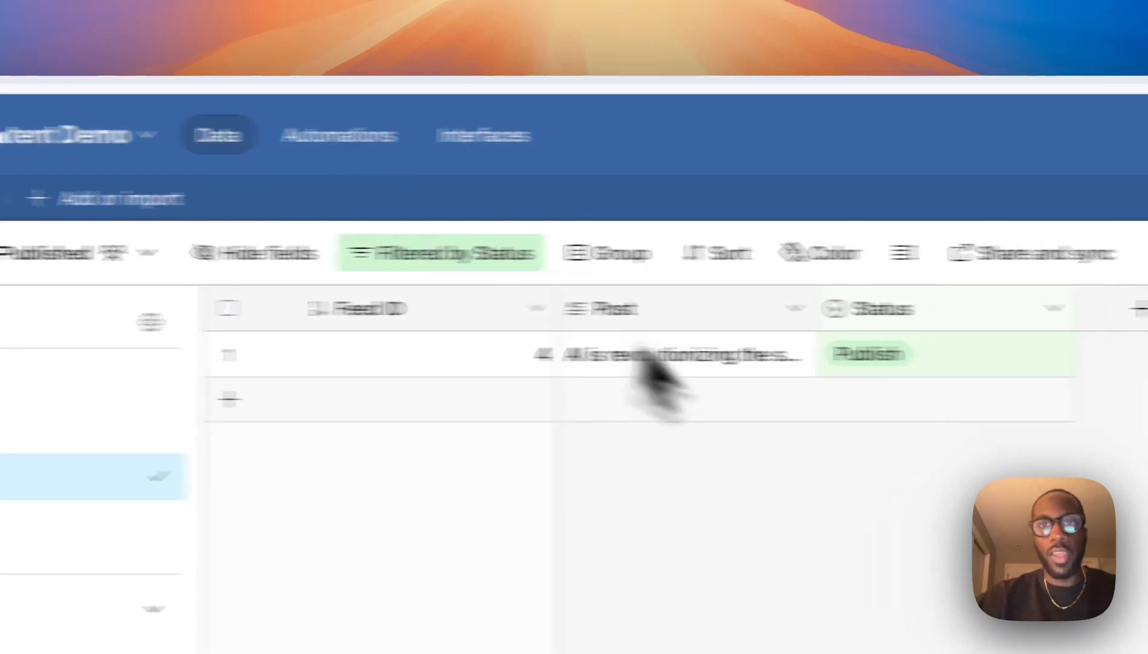